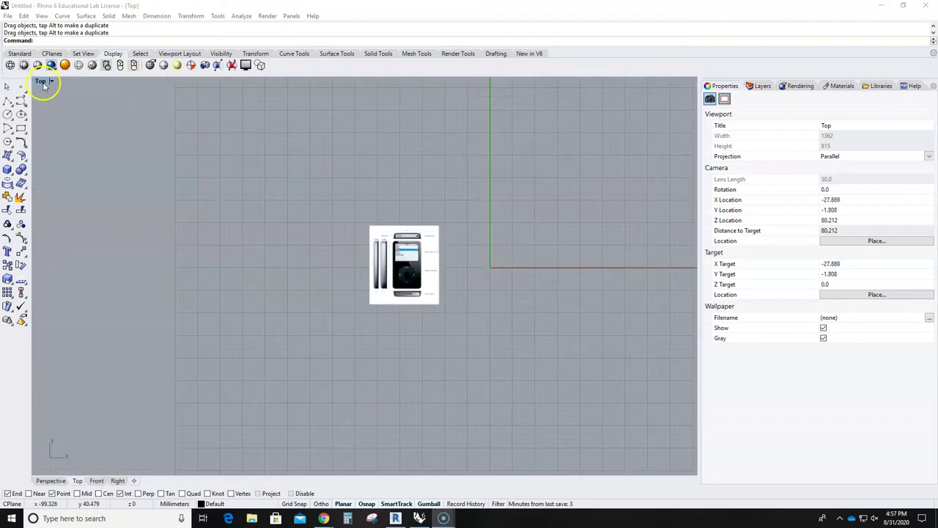
# Examine the height, width and thickness labels on the iPod reference picture in the Top view
pyautogui.middleClick(525, 325)
pyautogui.click(436, 328)
pyautogui.moveTo(496, 310); pyautogui.dragTo(396, 308, button='right')
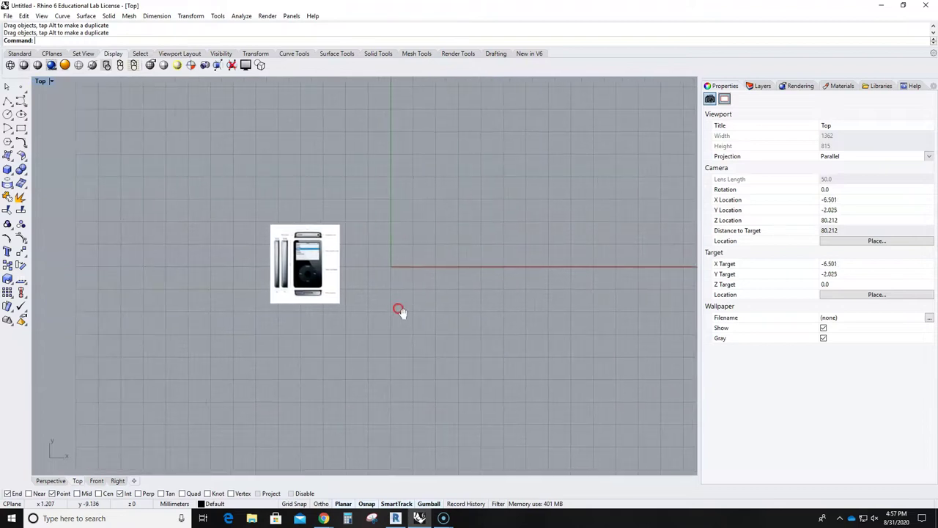
pyautogui.scroll(2, 364, 294)
pyautogui.click(260, 261)
pyautogui.scroll(3, 273, 268)
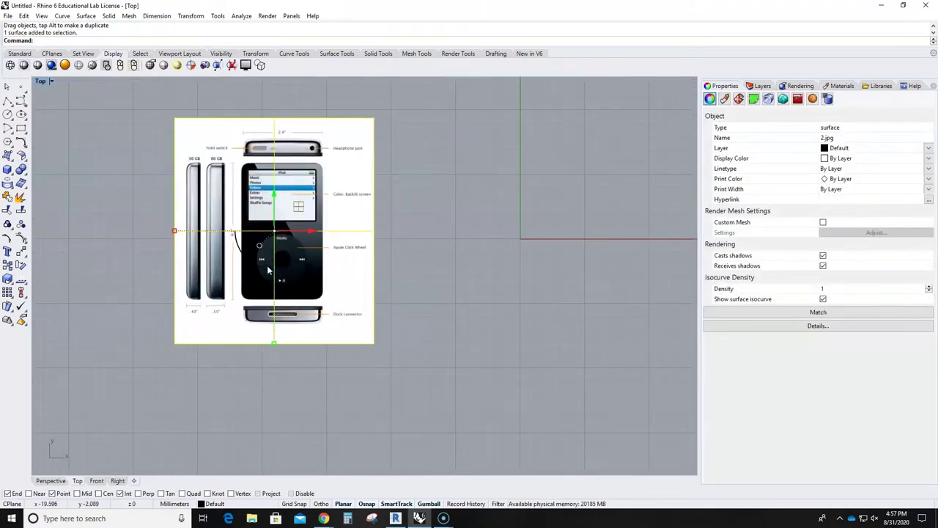
pyautogui.scroll(4, 249, 224)
pyautogui.press('Escape')
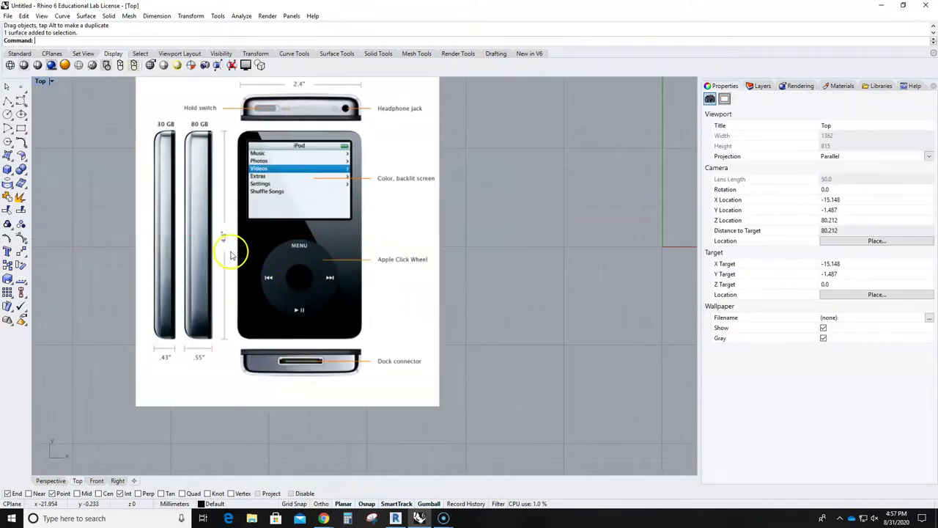
pyautogui.scroll(2, 229, 256)
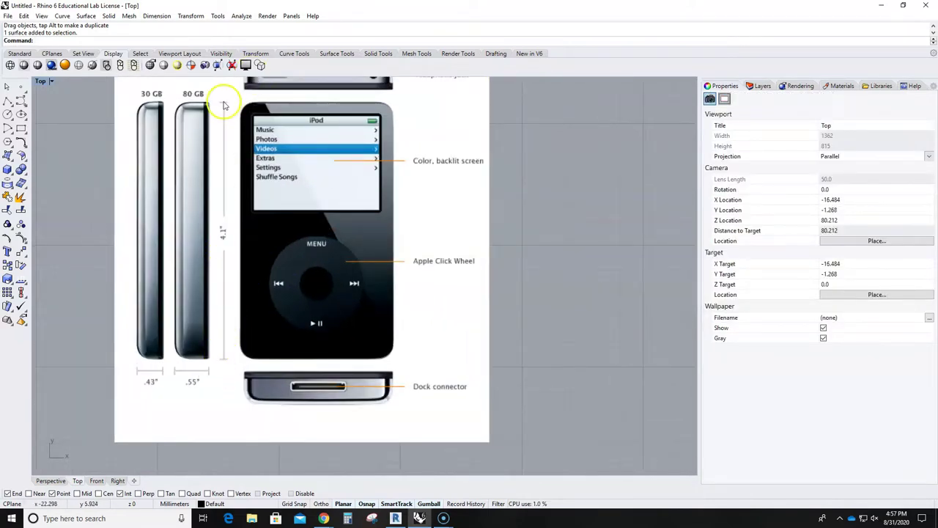
pyautogui.scroll(-3, 227, 219)
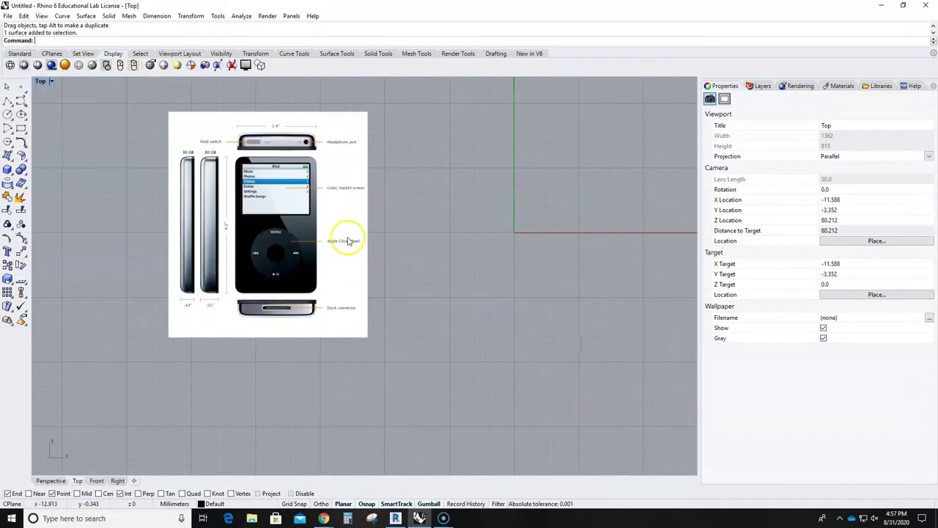
# Change the model units from millimetres to inches and scale the model accordingly
pyautogui.write('nits')
pyautogui.press('Return')
pyautogui.click(540, 133)
pyautogui.click(506, 204)
pyautogui.click(549, 403)
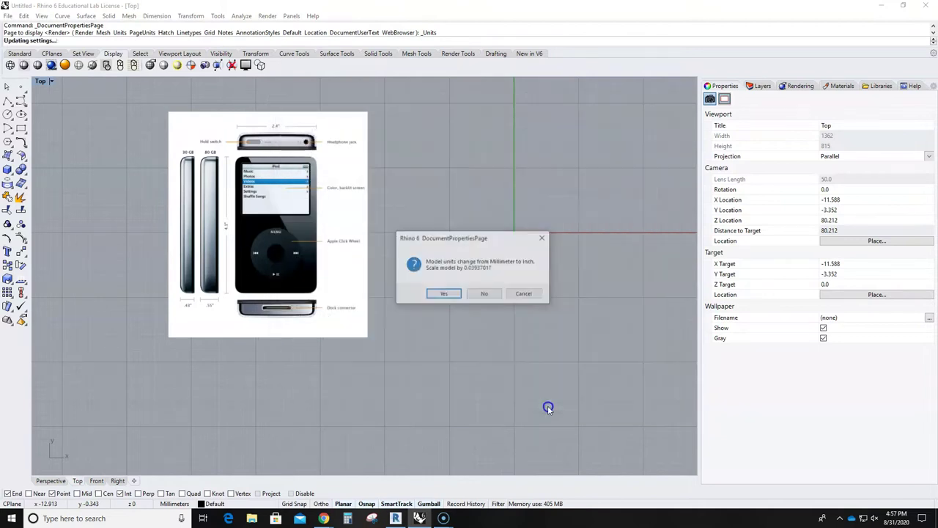
pyautogui.click(443, 293)
# Scale the iPod reference picture from the lower end of its vertical dimension line so that line's full length becomes 4.1"
pyautogui.scroll(12, 503, 225)
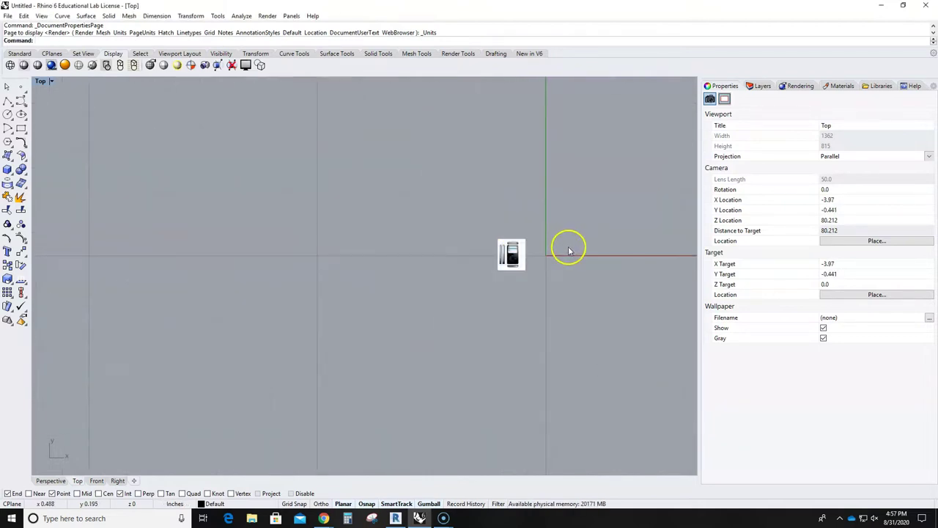
pyautogui.moveTo(549, 283); pyautogui.dragTo(424, 276, button='right')
pyautogui.scroll(6, 423, 275)
pyautogui.click(248, 262)
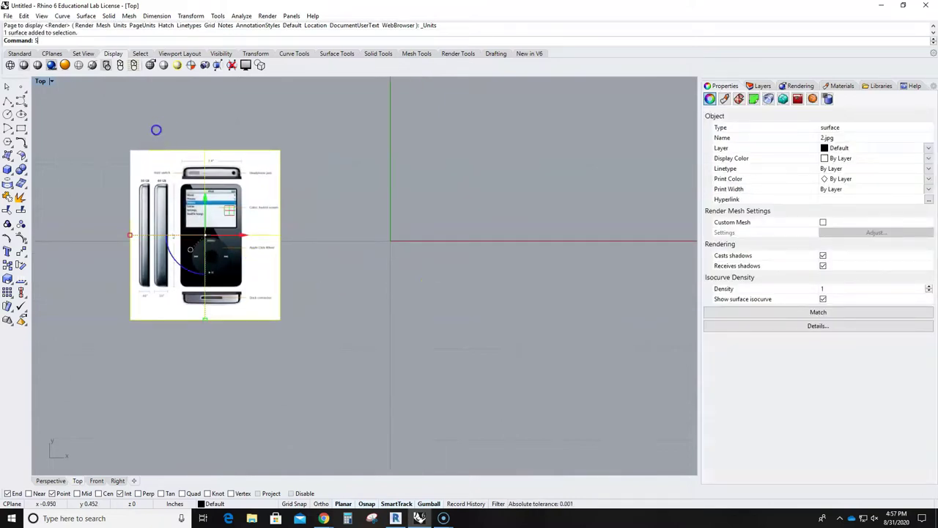
pyautogui.press('Return')
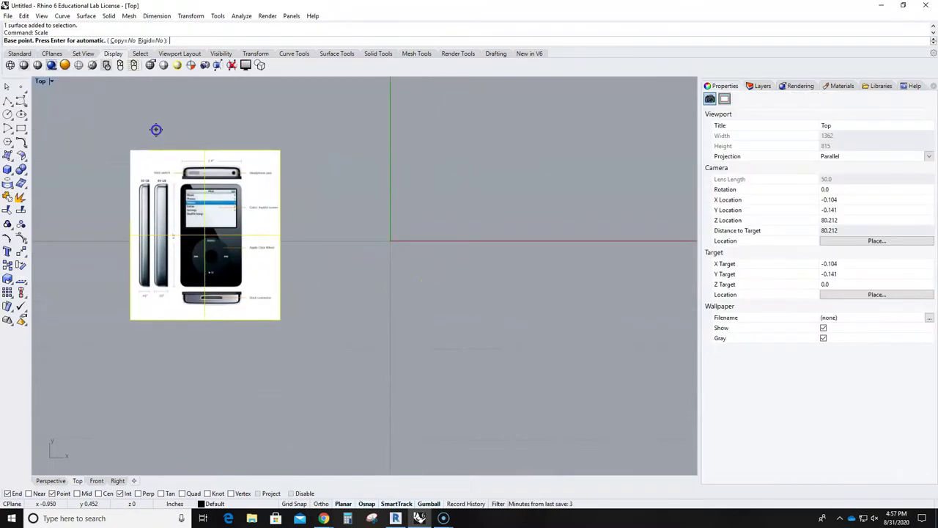
pyautogui.scroll(6, 176, 278)
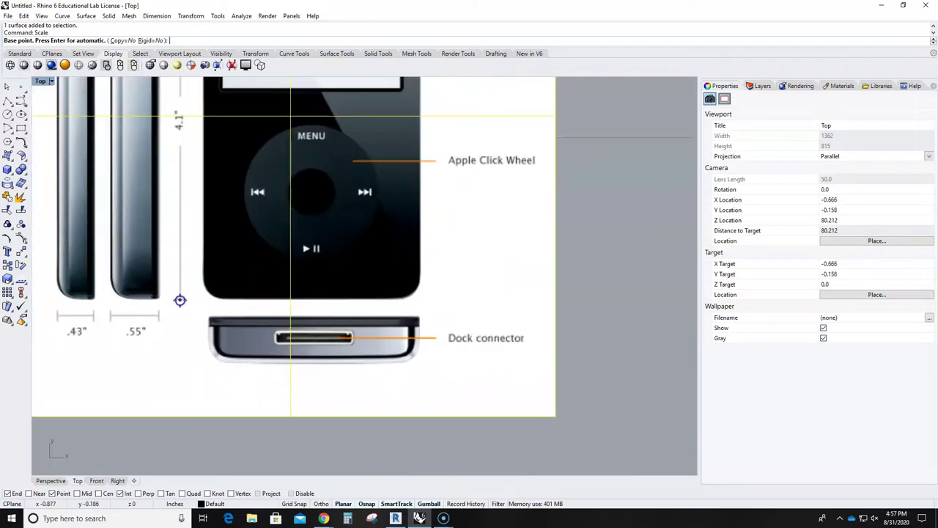
pyautogui.click(180, 300)
pyautogui.scroll(-4, 189, 220)
pyautogui.scroll(5, 183, 95)
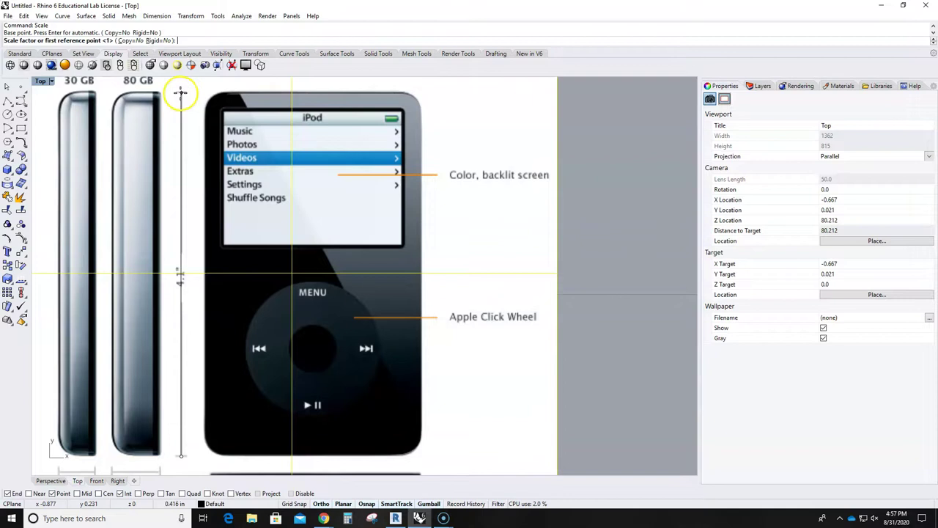
pyautogui.click(180, 94)
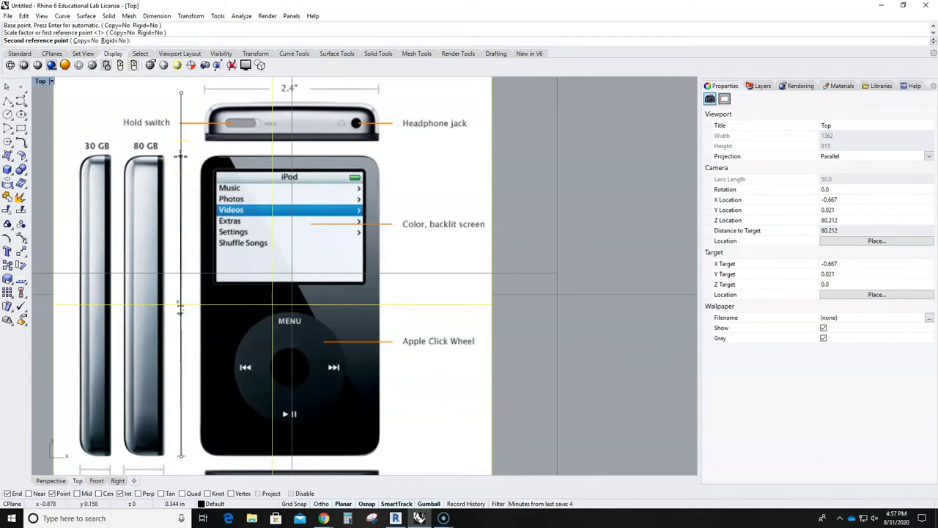
pyautogui.write('4.1')
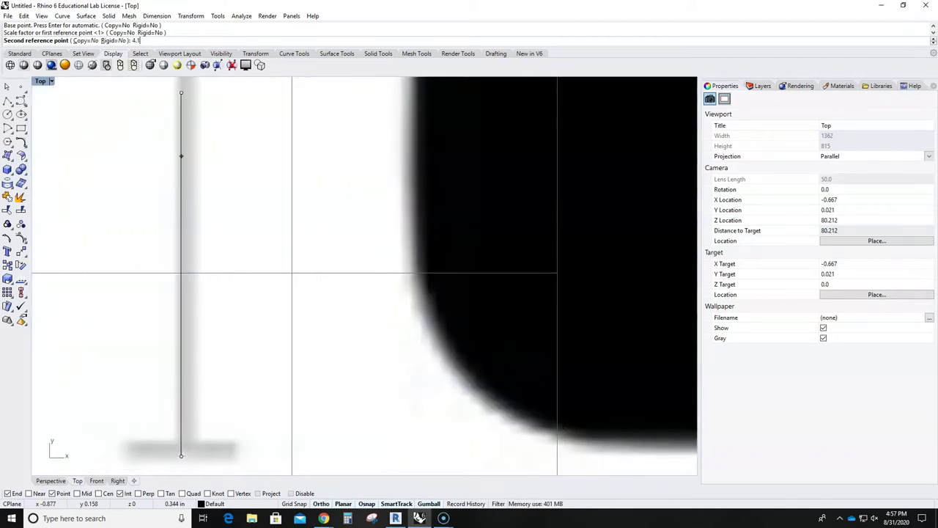
pyautogui.write('"')
pyautogui.press('Return')
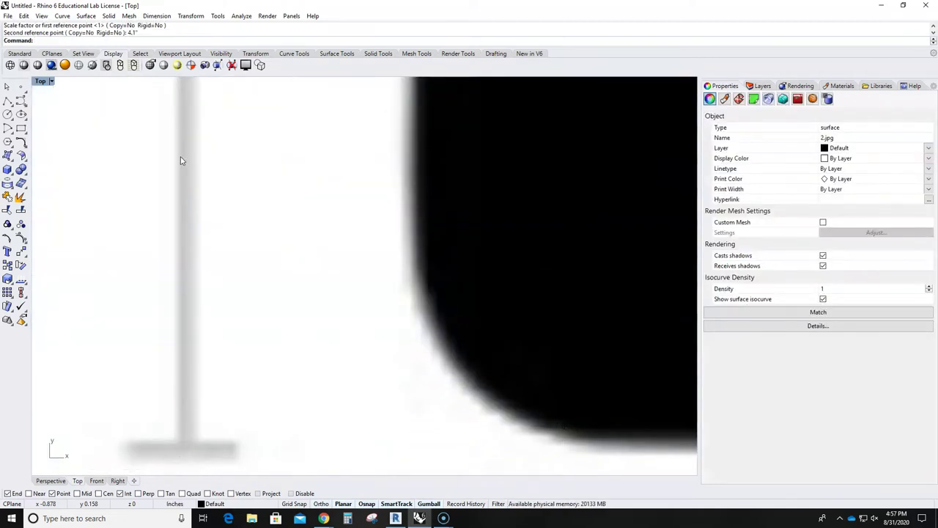
pyautogui.scroll(-5, 341, 234)
pyautogui.press('Escape')
pyautogui.scroll(-4, 398, 203)
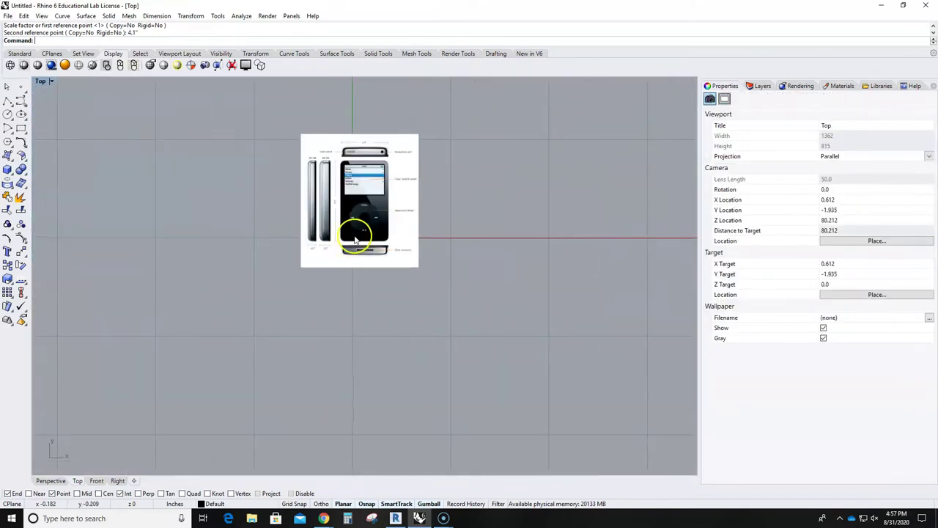
# Move the scaled reference picture to the left of the origin and deselect it
pyautogui.scroll(2, 442, 175)
pyautogui.click(373, 214)
pyautogui.moveTo(373, 214); pyautogui.dragTo(211, 215)
pyautogui.press('Escape')
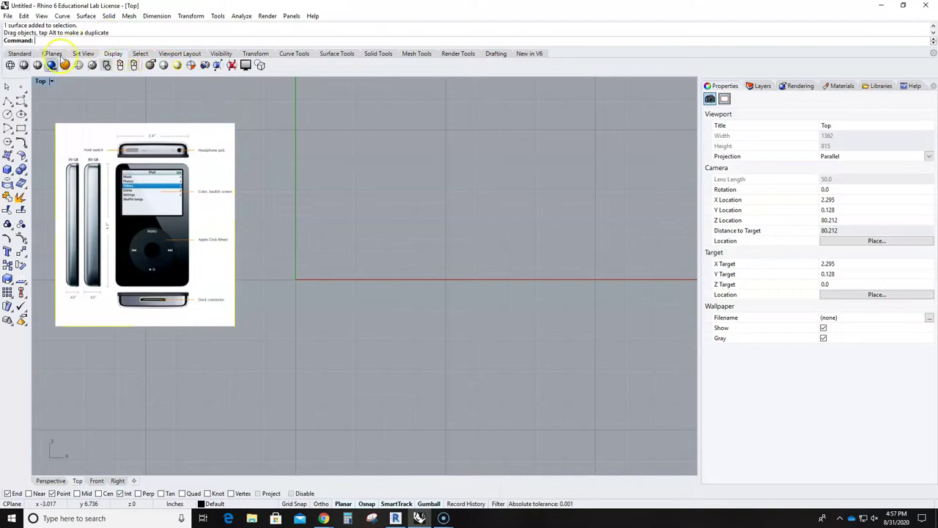
# Check the iPod's height in the picture with a trial vertical dimension without placing it
pyautogui.click(20, 54)
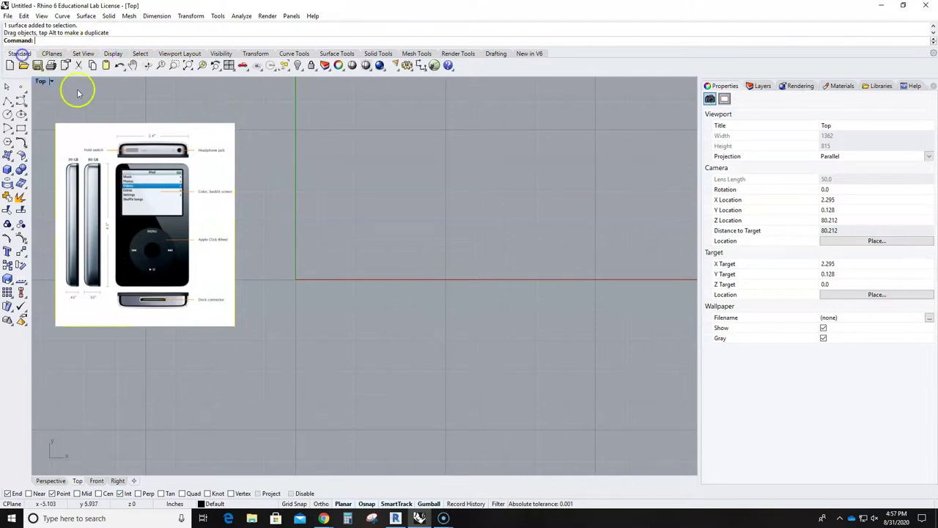
pyautogui.click(421, 66)
pyautogui.click(183, 289)
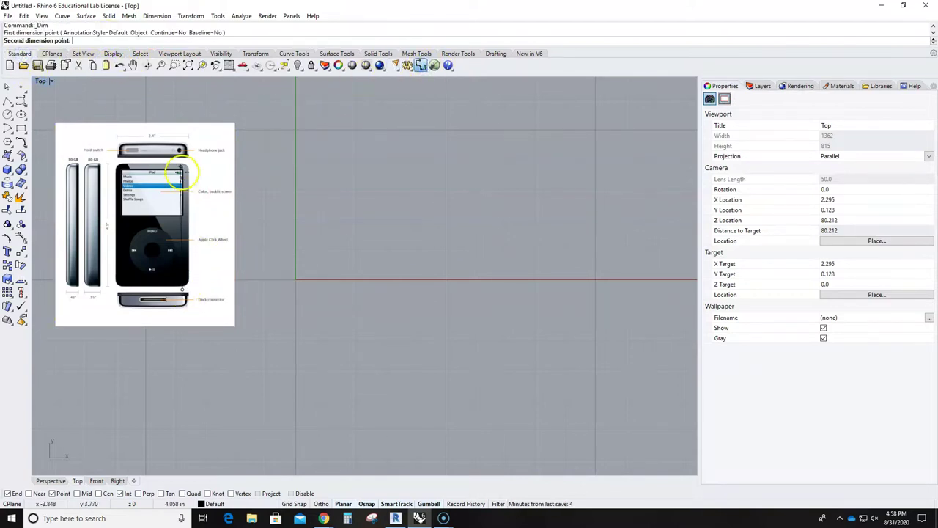
pyautogui.click(182, 164)
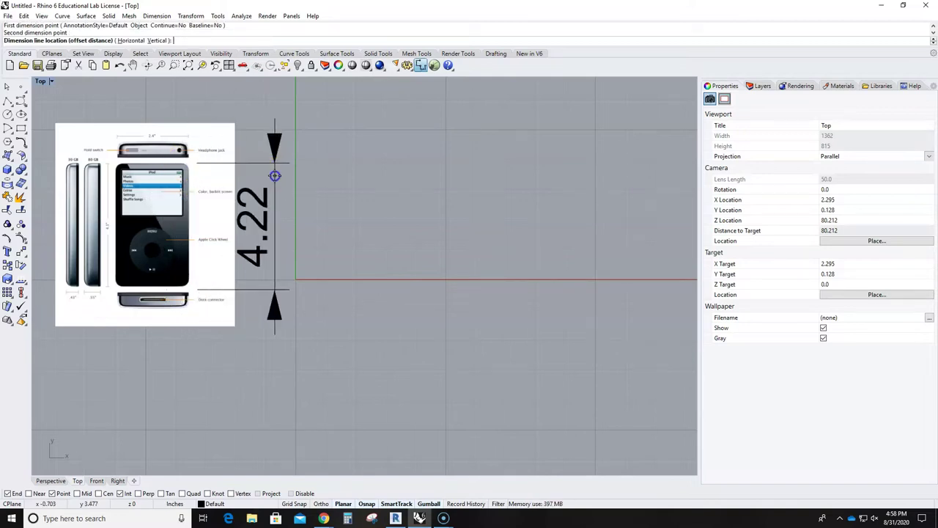
pyautogui.press('Escape')
# Move the reference picture a little further up and left of the origin, clear of the modelling area
pyautogui.scroll(-4, 244, 217)
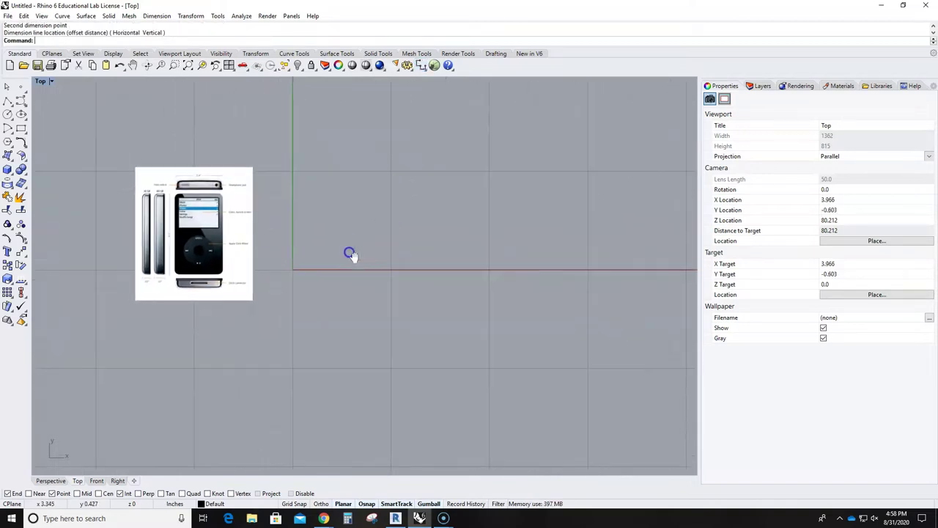
pyautogui.scroll(4, 369, 274)
pyautogui.scroll(-1, 394, 313)
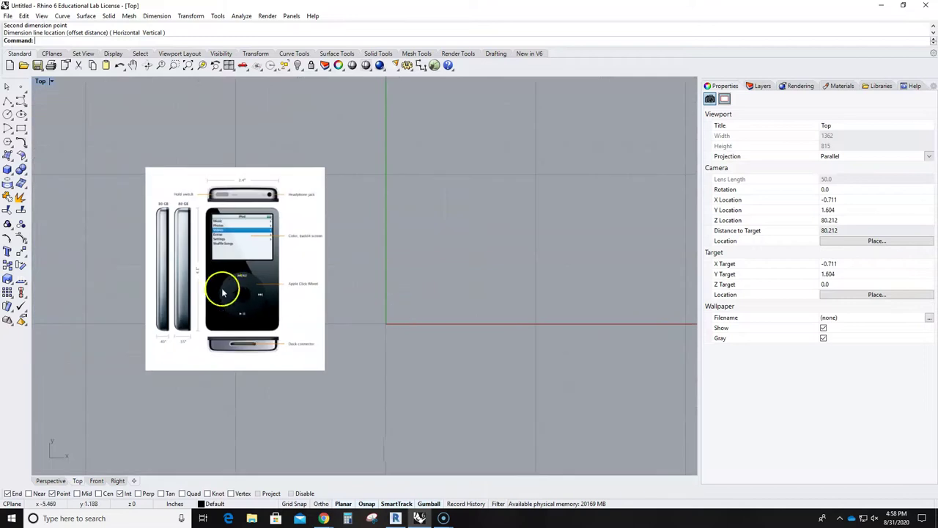
pyautogui.moveTo(244, 287); pyautogui.dragTo(203, 268)
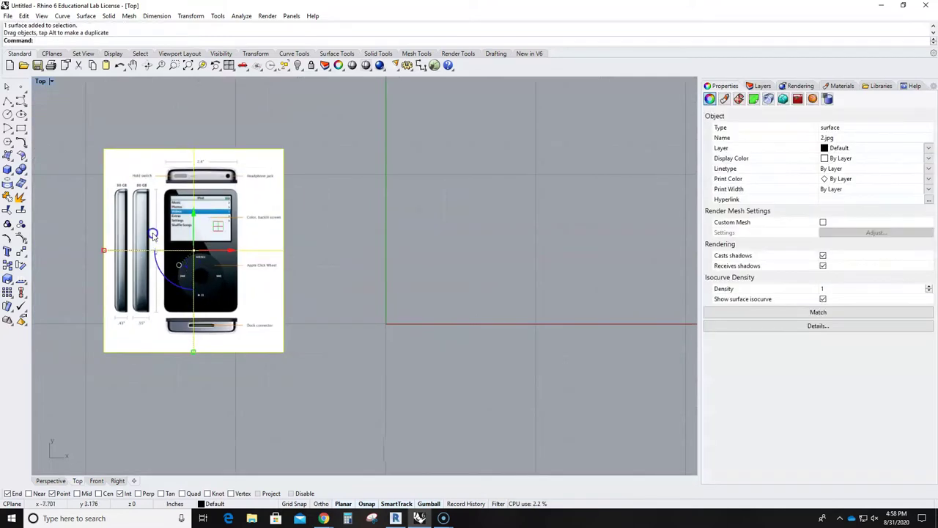
pyautogui.scroll(4, 158, 224)
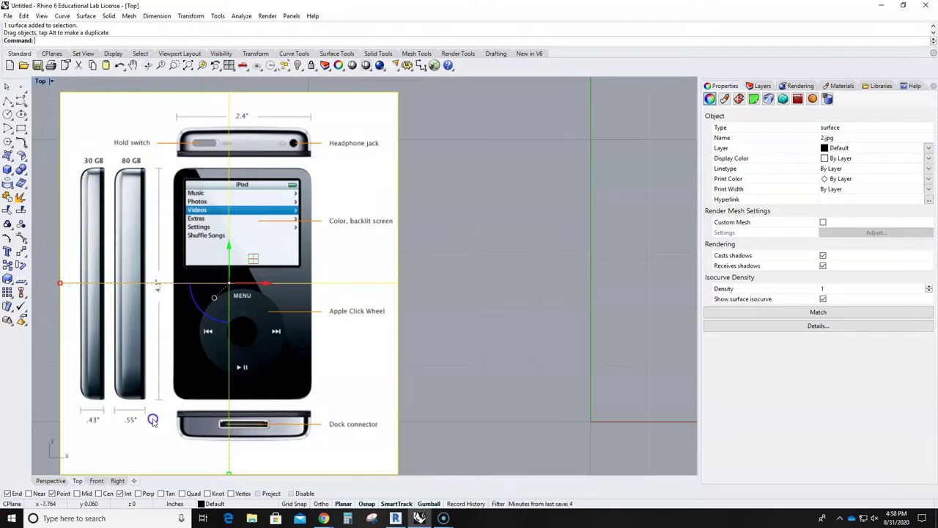
pyautogui.scroll(-3, 153, 420)
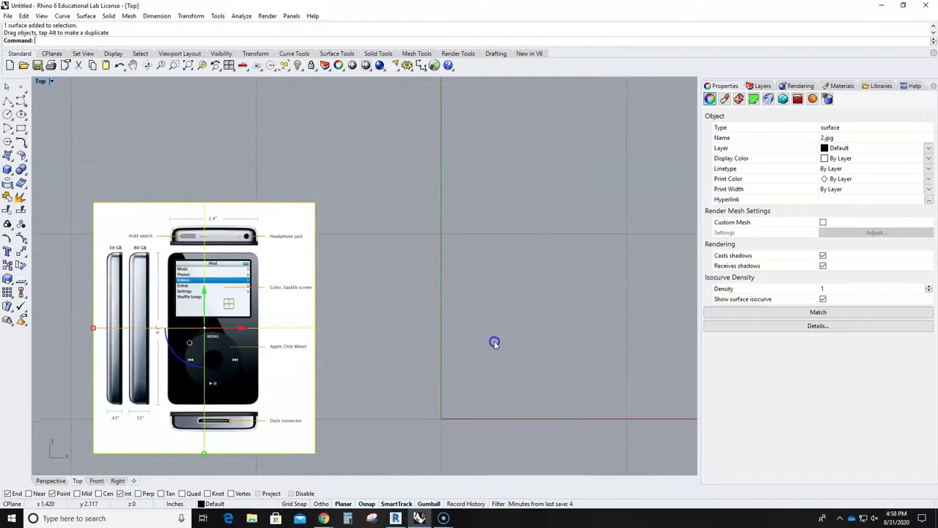
pyautogui.moveTo(495, 342); pyautogui.dragTo(444, 307, button='right')
pyautogui.click(218, 255)
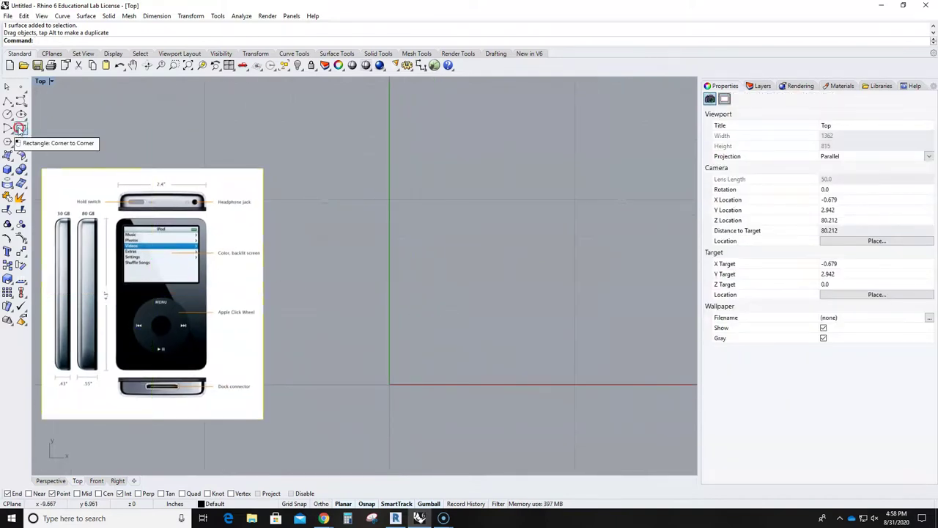
# Create a box from the origin (0) with its opposite base corner at 2.4,4.1 and a height of .55 inches
pyautogui.click(7, 168)
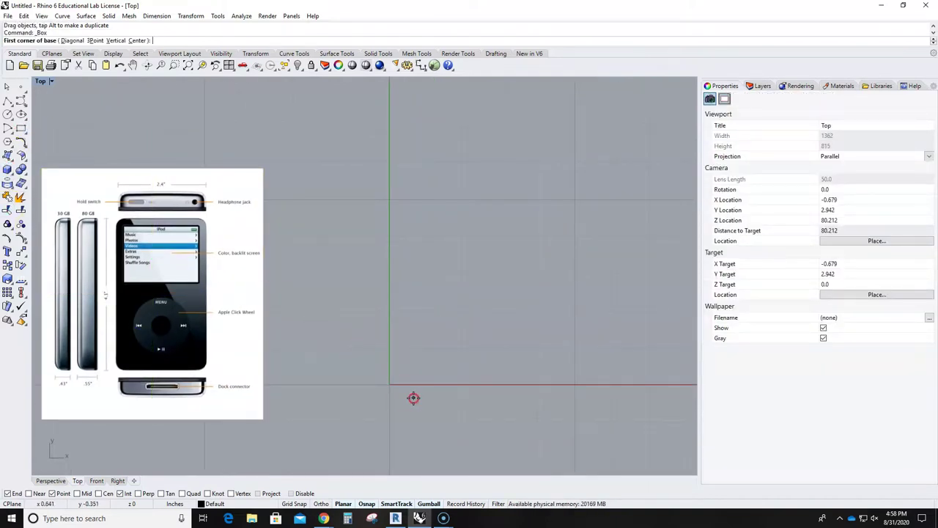
pyautogui.press('Return')
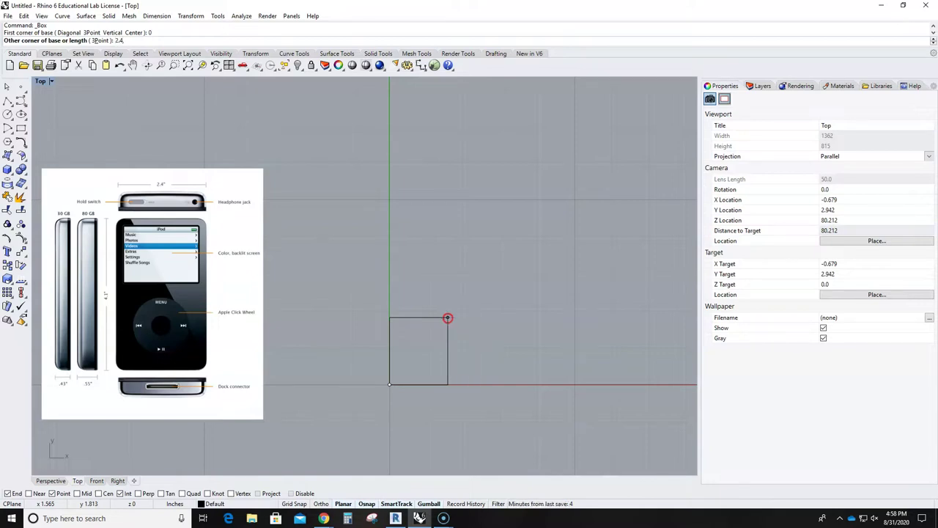
pyautogui.write(',4,')
pyautogui.press('Return')
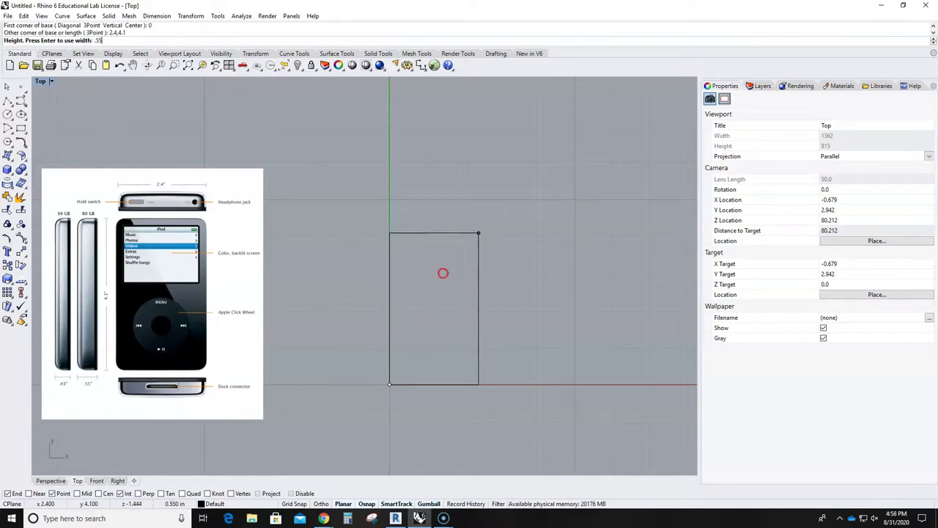
pyautogui.press('Return')
# Switch to a maximized Perspective view and compare the box with the iPod side profiles in the reference picture
pyautogui.doubleClick(39, 82)
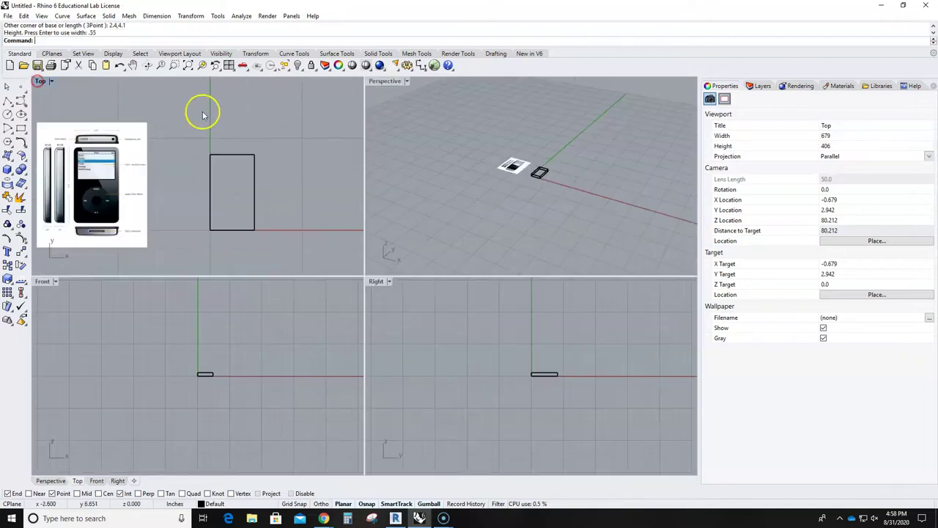
pyautogui.doubleClick(386, 83)
pyautogui.moveTo(420, 370); pyautogui.dragTo(408, 354, button='right')
pyautogui.scroll(12, 359, 269)
pyautogui.scroll(8, 433, 285)
pyautogui.moveTo(434, 285); pyautogui.dragTo(463, 337, button='right')
pyautogui.scroll(-8, 379, 303)
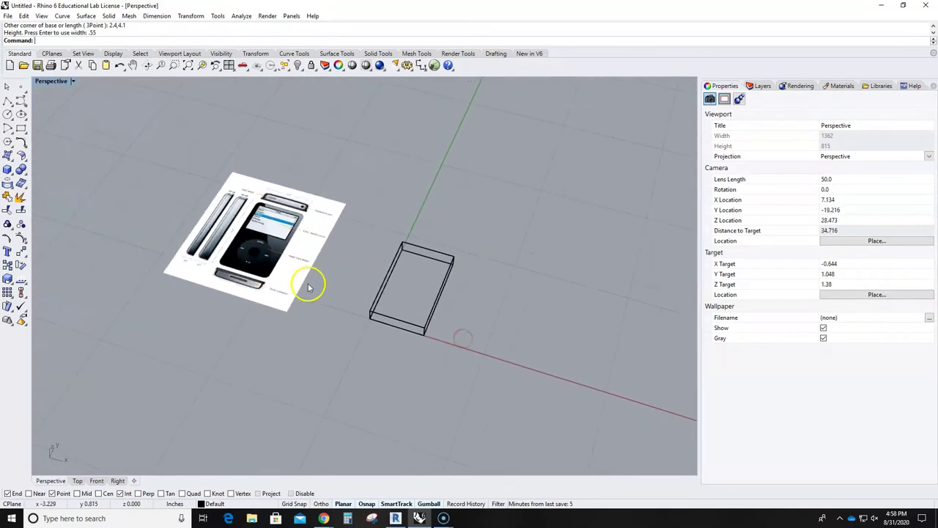
pyautogui.moveTo(308, 285); pyautogui.dragTo(314, 308, button='right')
pyautogui.scroll(7, 257, 220)
pyautogui.scroll(2, 185, 165)
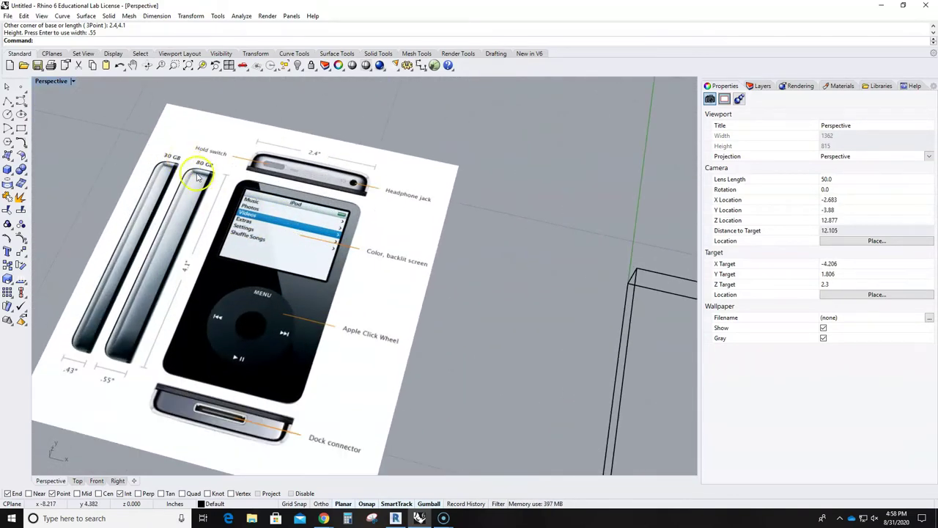
pyautogui.scroll(-4, 197, 176)
# Start FilletEdge on the box and choose its four vertical edges and four bottom edges
pyautogui.moveTo(366, 320); pyautogui.dragTo(367, 248, button='right')
pyautogui.moveTo(476, 347); pyautogui.dragTo(442, 358, button='right')
pyautogui.keyDown('shift'); pyautogui.moveTo(476, 390); pyautogui.dragTo(445, 343, button='right'); pyautogui.keyUp('shift')
pyautogui.scroll(4, 444, 317)
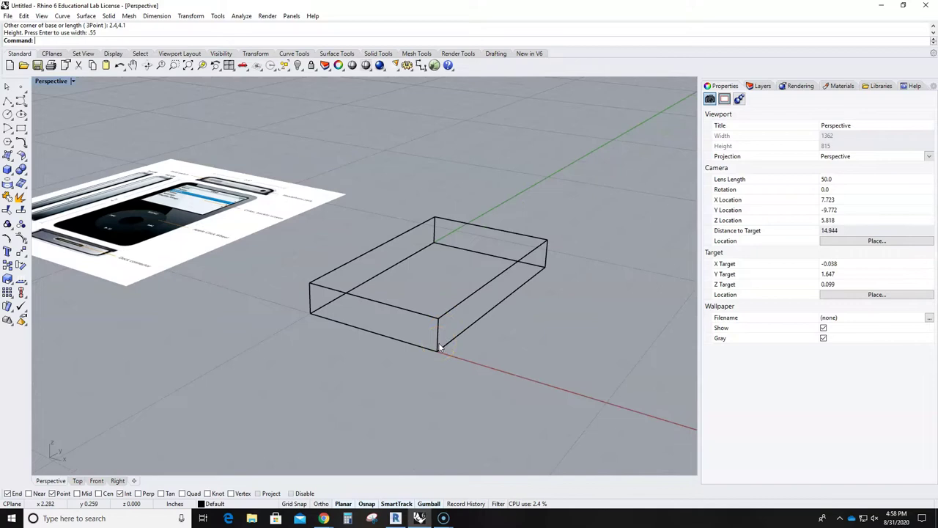
pyautogui.write('Fillet')
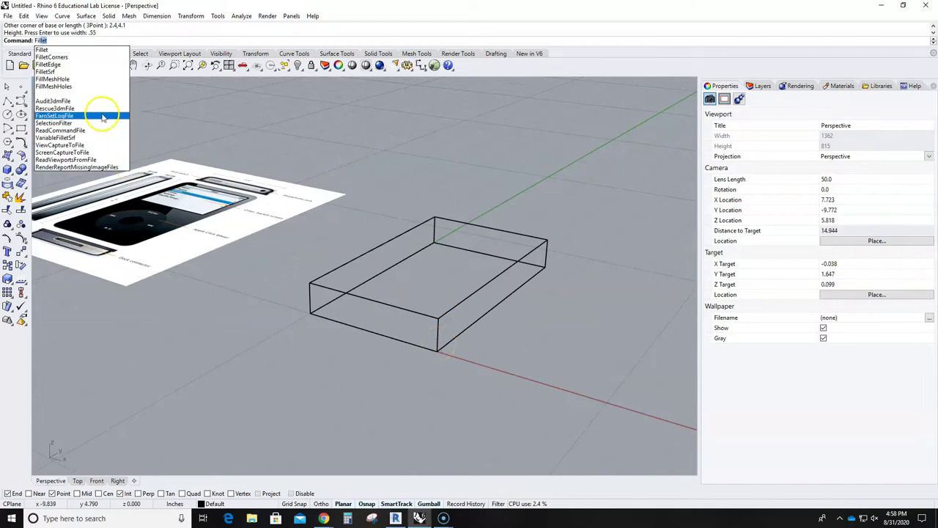
pyautogui.click(50, 66)
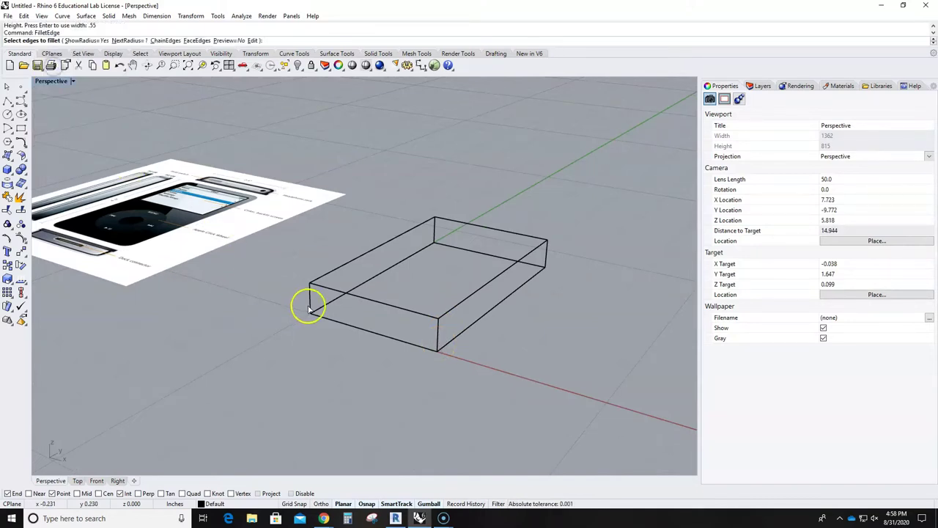
pyautogui.click(333, 322)
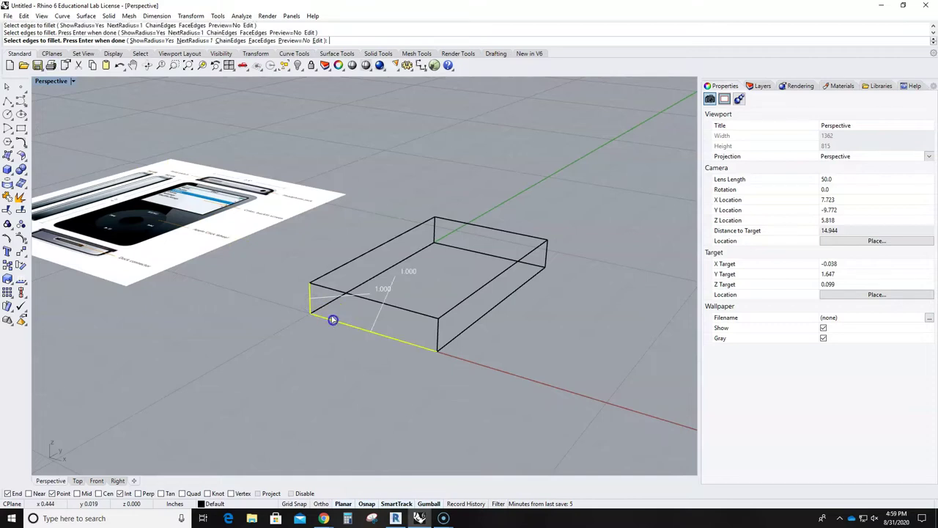
pyautogui.click(347, 296)
pyautogui.click(483, 251)
pyautogui.click(436, 235)
pyautogui.click(487, 313)
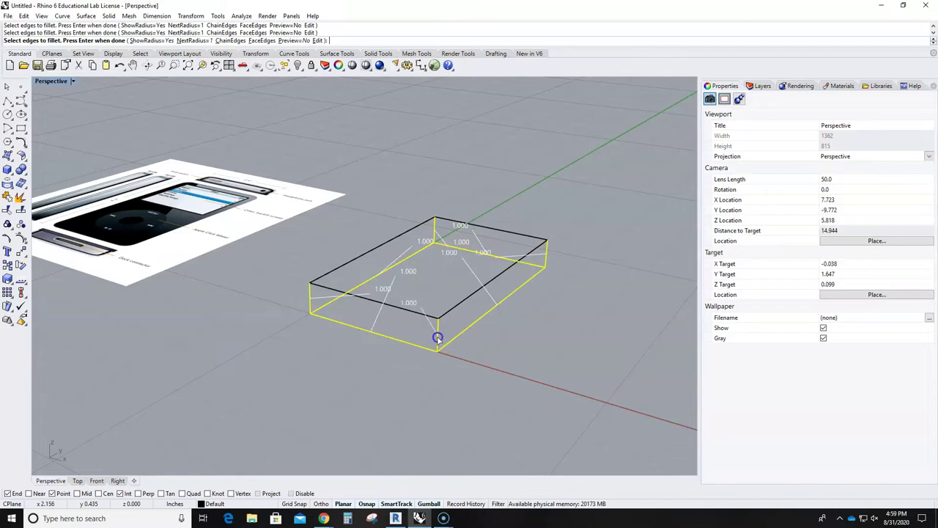
pyautogui.moveTo(427, 411); pyautogui.dragTo(454, 406, button='right')
pyautogui.rightClick(455, 406)
# Set the radius of all fillet handles to .4 inches
pyautogui.moveTo(442, 340); pyautogui.dragTo(472, 311, button='right')
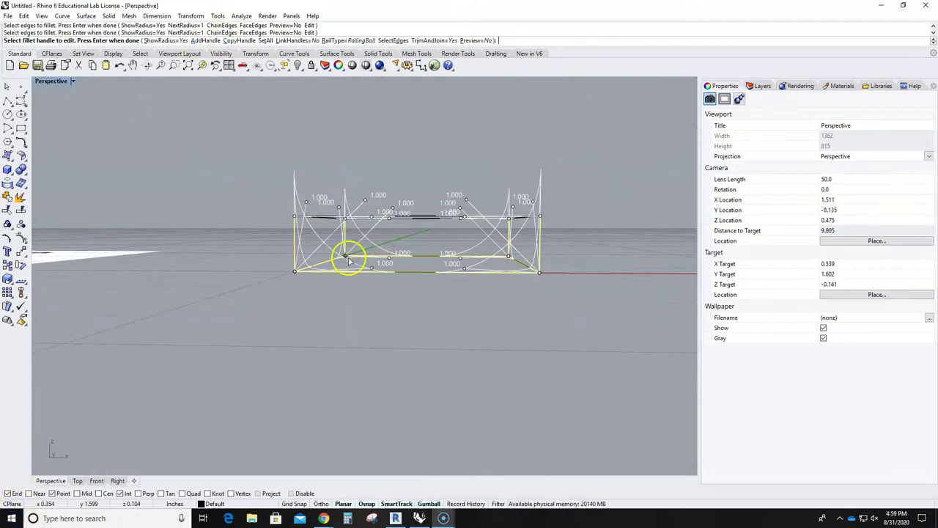
pyautogui.click(266, 40)
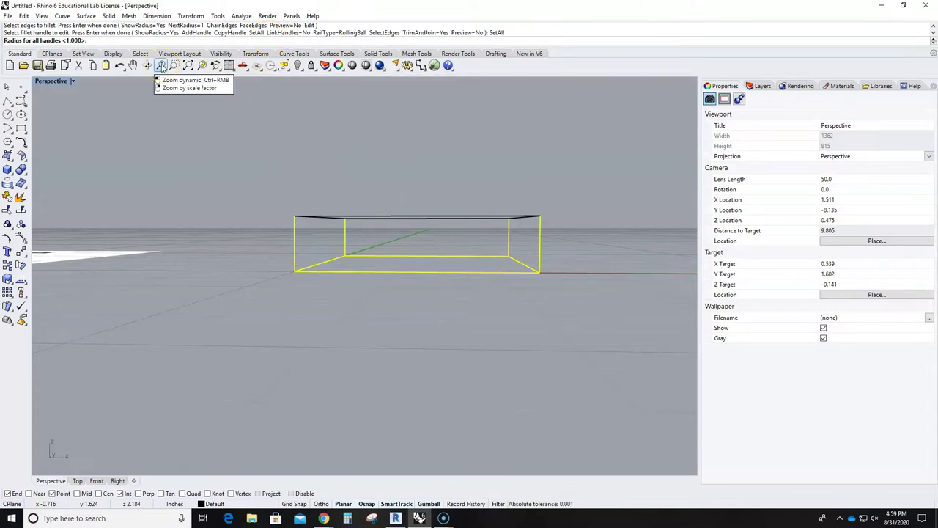
pyautogui.click(161, 65)
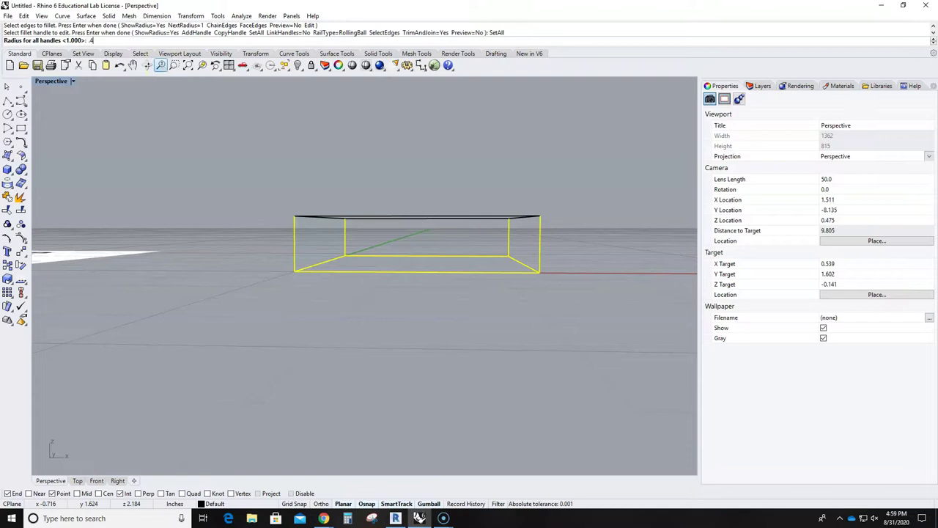
pyautogui.press('Return')
# Check the edge rounding in the reference picture, set all fillet handles to a .25 radius and apply the fillets
pyautogui.scroll(-6, 254, 157)
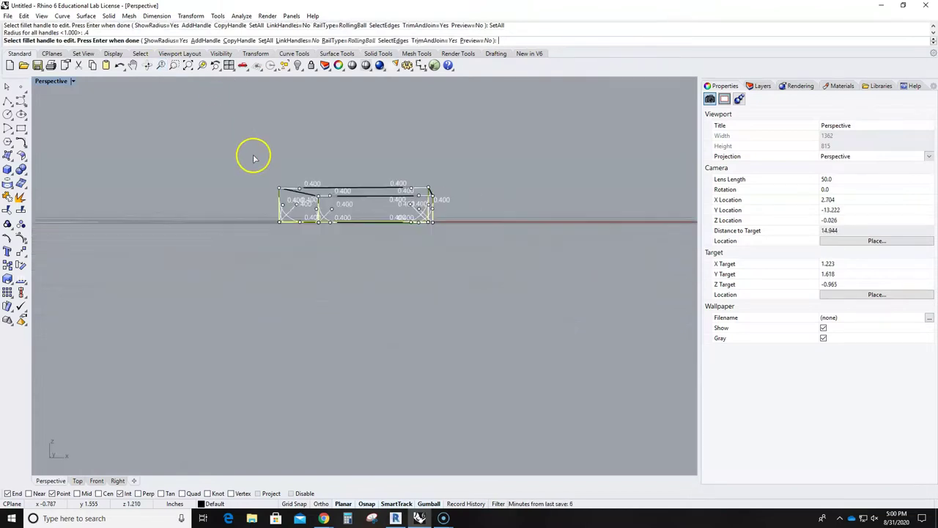
pyautogui.moveTo(254, 158); pyautogui.dragTo(244, 278, button='right')
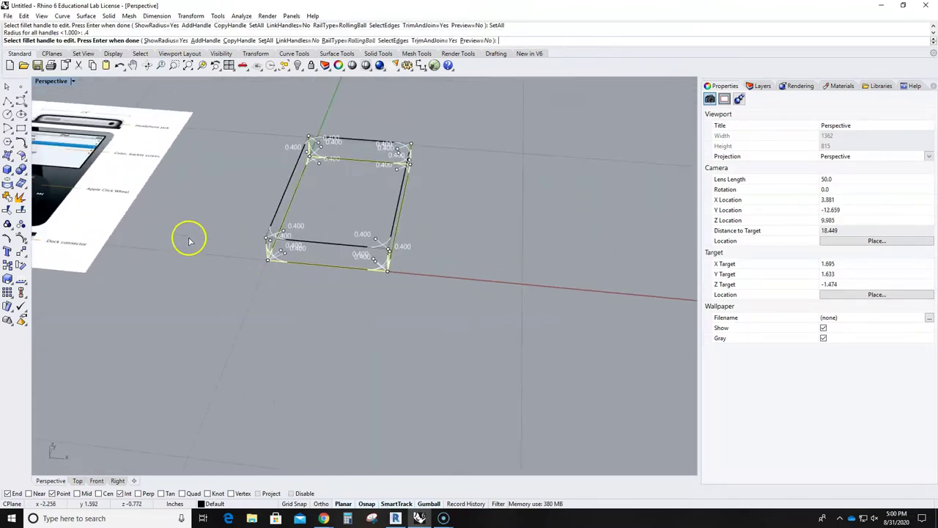
pyautogui.keyDown('shift'); pyautogui.moveTo(124, 254); pyautogui.dragTo(457, 364, button='right'); pyautogui.keyUp('shift')
pyautogui.moveTo(301, 254); pyautogui.dragTo(310, 282, button='right')
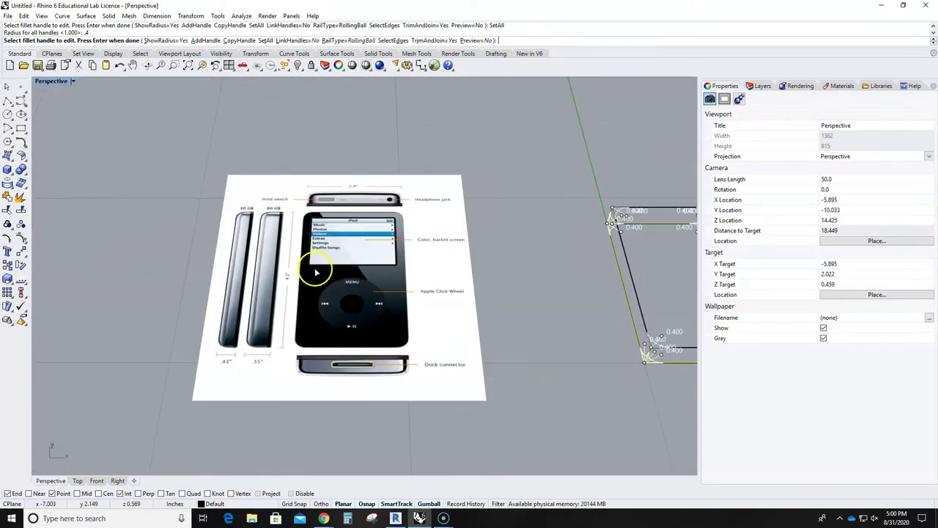
pyautogui.scroll(4, 256, 370)
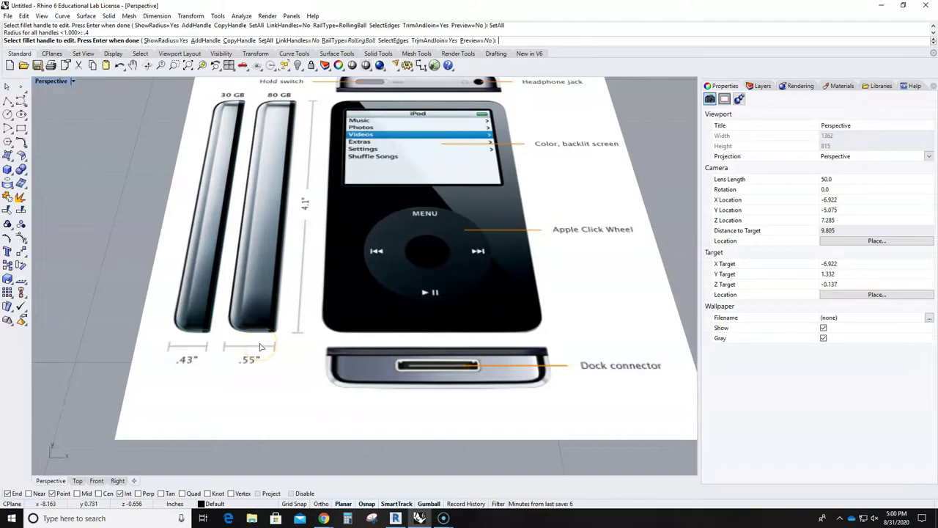
pyautogui.scroll(-5, 260, 347)
pyautogui.moveTo(337, 339); pyautogui.dragTo(332, 273, button='right')
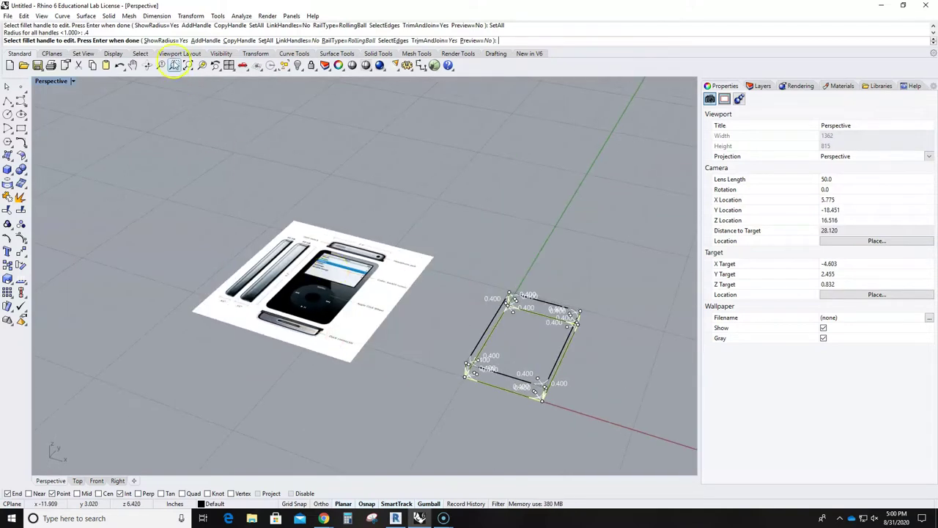
pyautogui.click(265, 41)
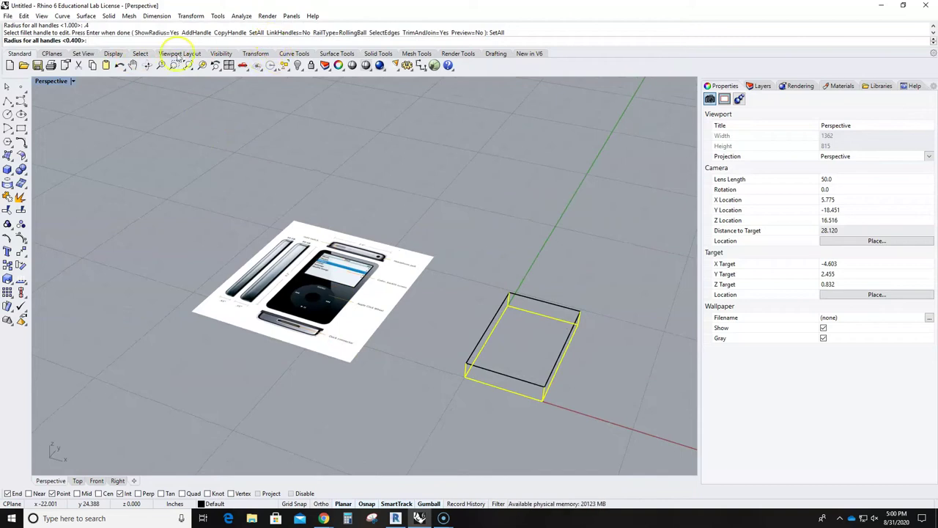
pyautogui.press('Return')
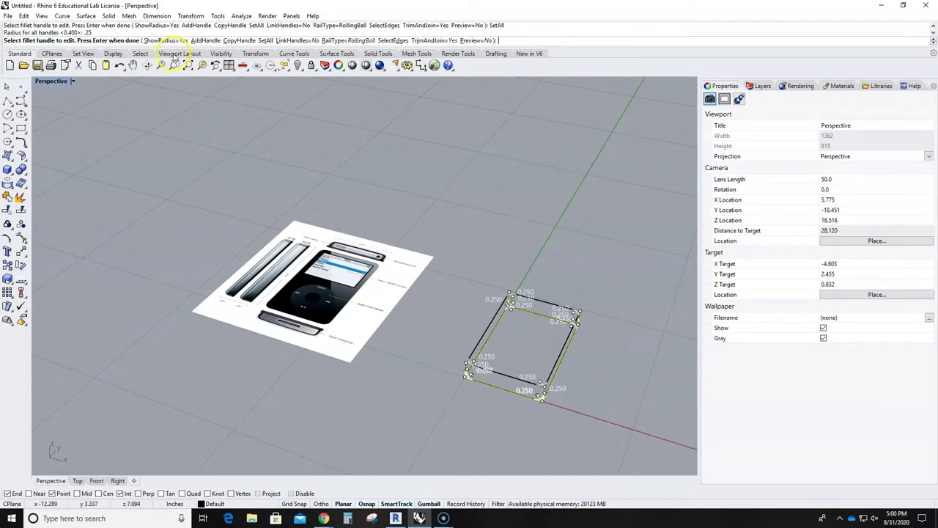
pyautogui.press('Return')
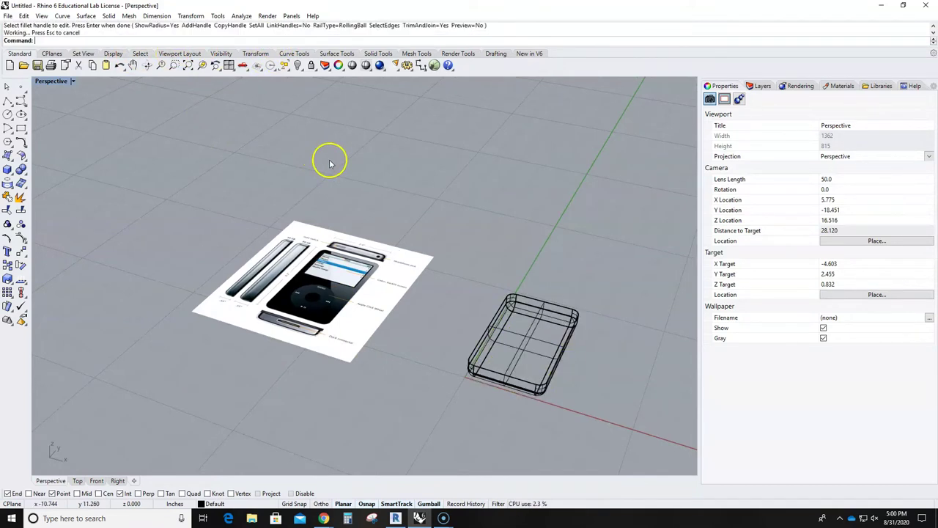
# Examine the filleted body from several sides and compare it with the iPod side and bottom pictures
pyautogui.moveTo(607, 454); pyautogui.dragTo(463, 347, button='right')
pyautogui.scroll(6, 528, 334)
pyautogui.scroll(2, 486, 325)
pyautogui.moveTo(305, 360); pyautogui.dragTo(408, 364, button='right')
pyautogui.scroll(-8, 398, 362)
pyautogui.moveTo(340, 404); pyautogui.dragTo(422, 376, button='right')
pyautogui.scroll(6, 398, 374)
pyautogui.moveTo(182, 396); pyautogui.dragTo(381, 322, button='right')
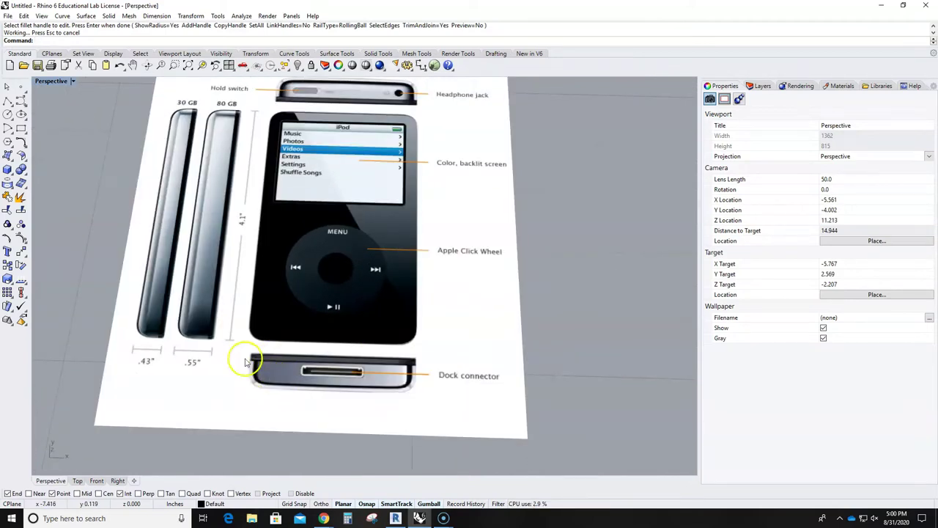
pyautogui.scroll(-5, 416, 368)
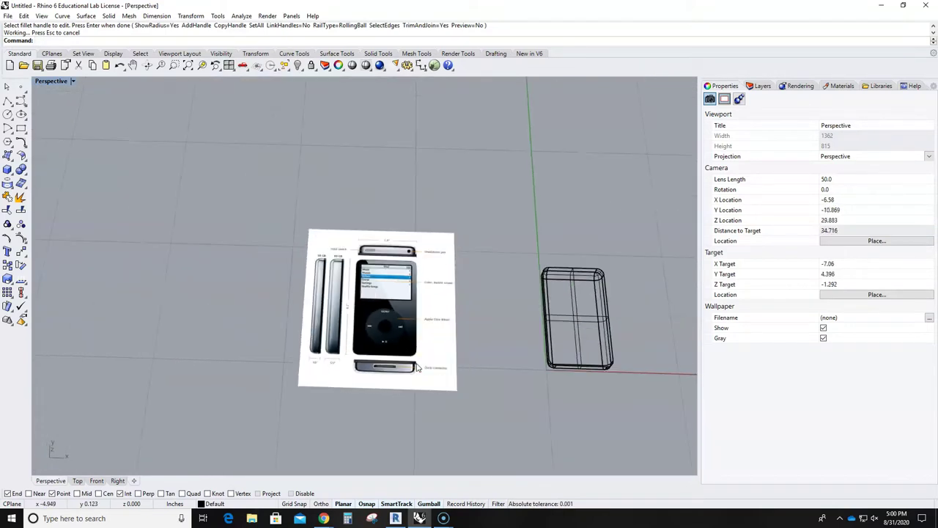
# In a maximized Front view, draw a horizontal line across the body about 0.40 inches above its base, extending past both sides
pyautogui.doubleClick(54, 82)
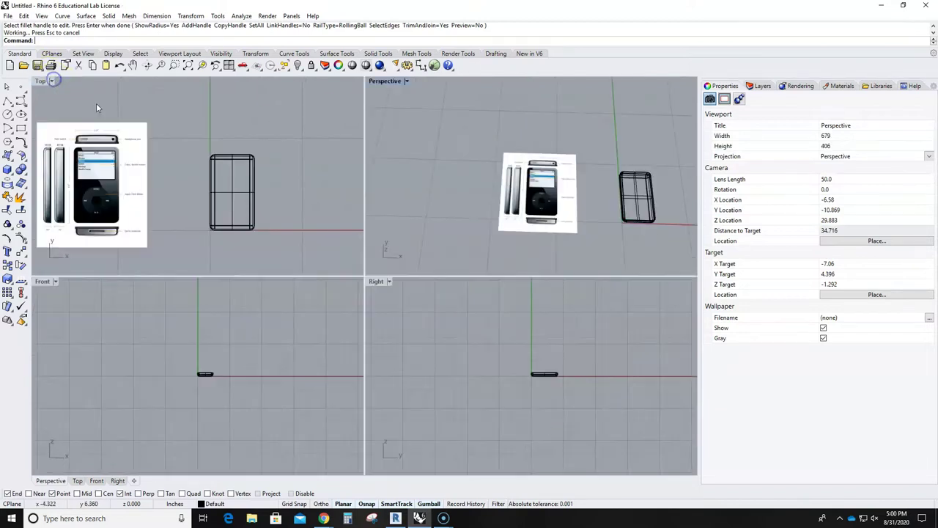
pyautogui.doubleClick(42, 282)
pyautogui.scroll(10, 389, 271)
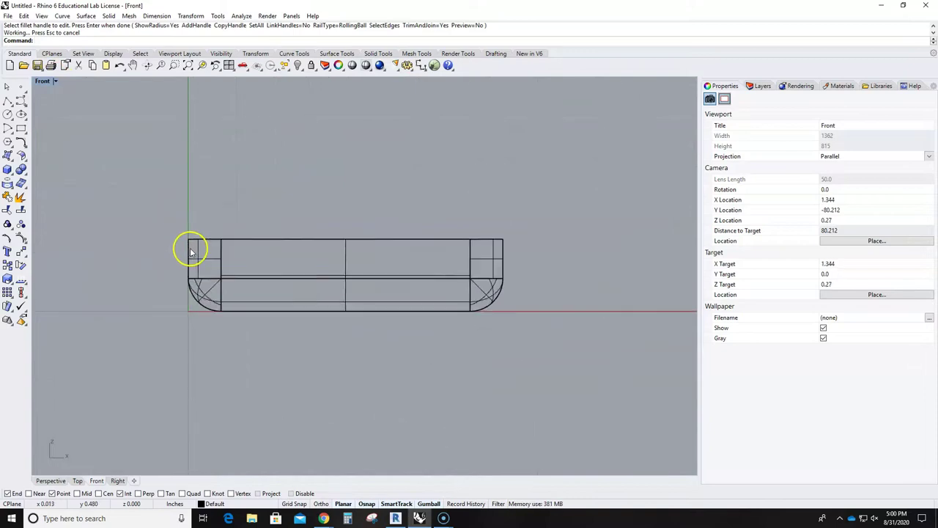
pyautogui.scroll(-3, 183, 261)
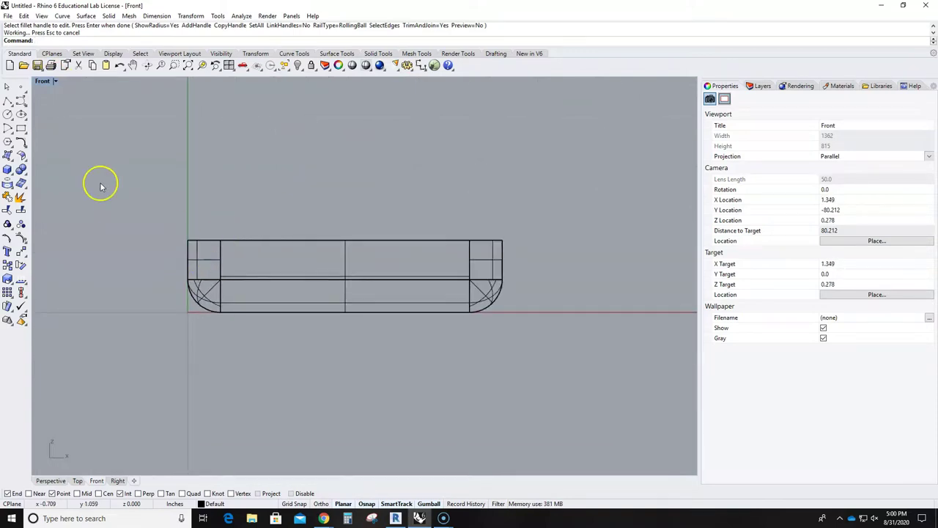
pyautogui.click(8, 101)
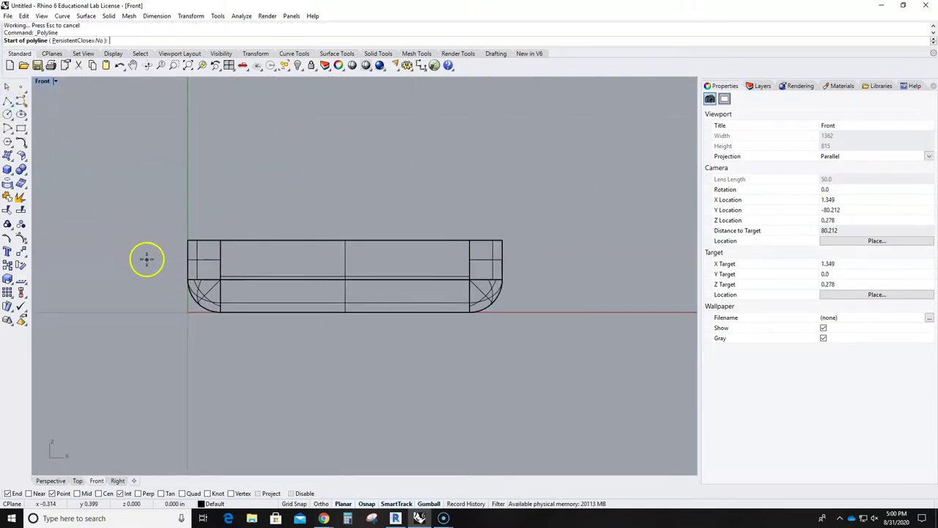
pyautogui.click(145, 259)
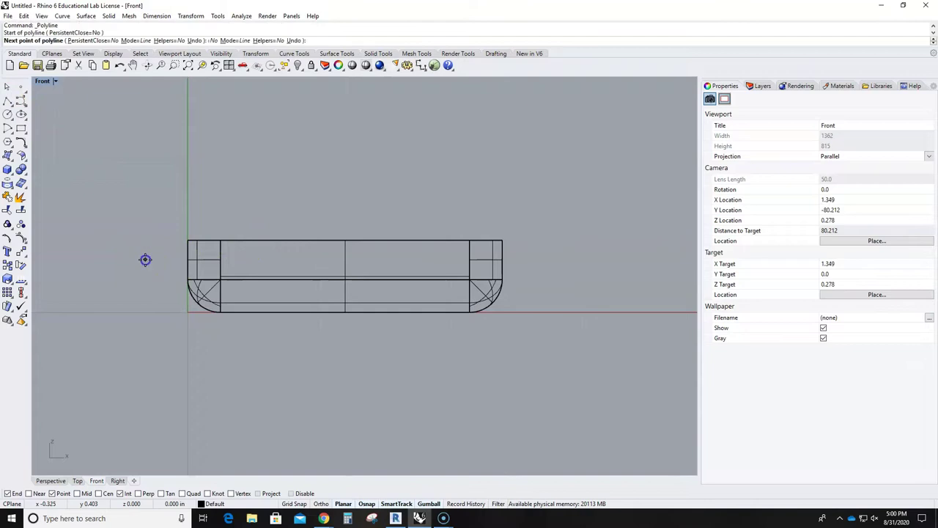
pyautogui.click(590, 265)
pyautogui.press('Return')
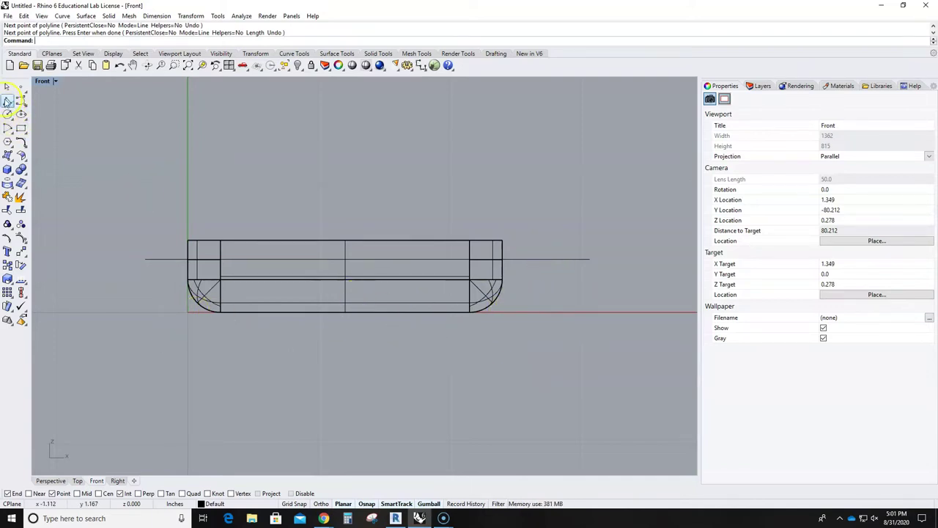
# Draw a horizontal line from the origin (0) along the body's base to beyond its right side
pyautogui.click(7, 102)
pyautogui.write('0')
pyautogui.press('Return')
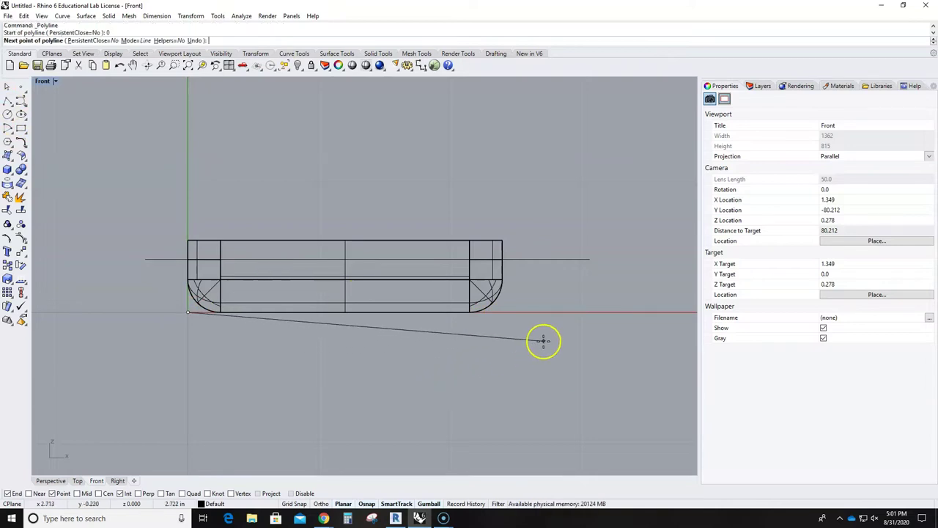
pyautogui.rightClick(612, 308)
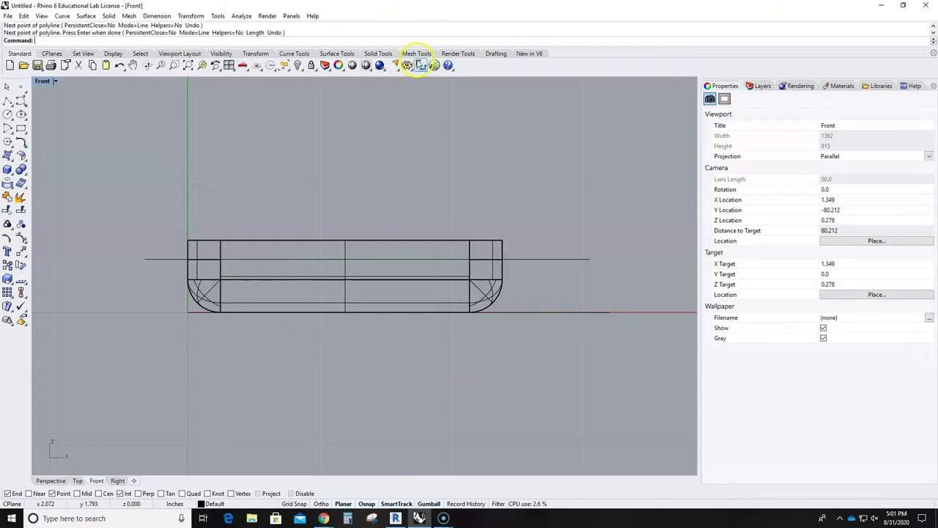
pyautogui.click(419, 65)
pyautogui.press('Escape')
pyautogui.click(419, 64)
pyautogui.press('Escape')
pyautogui.click(547, 312)
pyautogui.press('Escape')
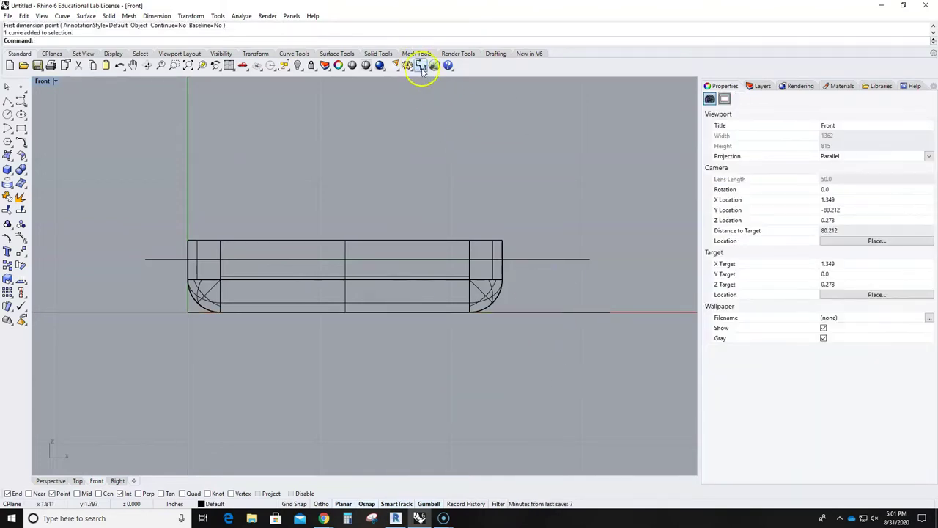
# Turn on the Vertex snap and check the vertical distance between the two lines with a trial dimension, without placing it
pyautogui.click(420, 67)
pyautogui.click(421, 66)
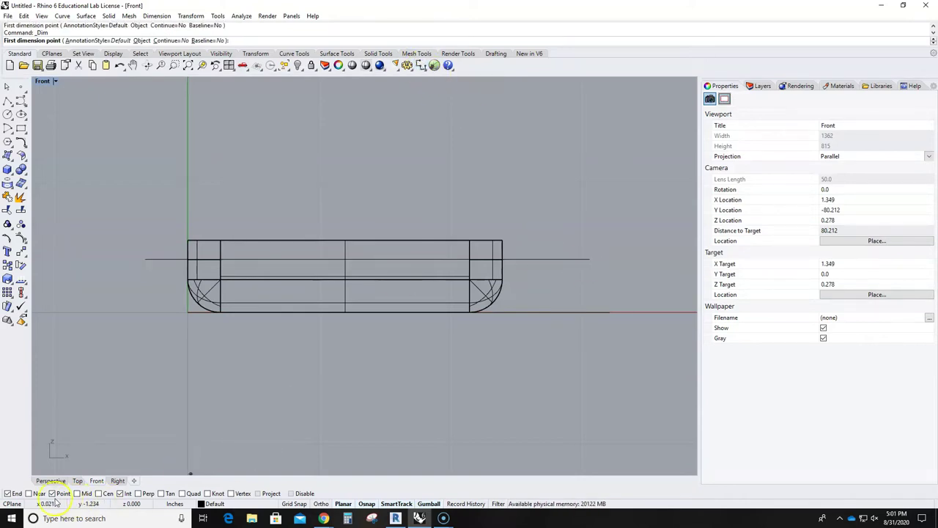
pyautogui.click(232, 493)
pyautogui.click(590, 259)
pyautogui.click(591, 310)
pyautogui.scroll(-4, 613, 291)
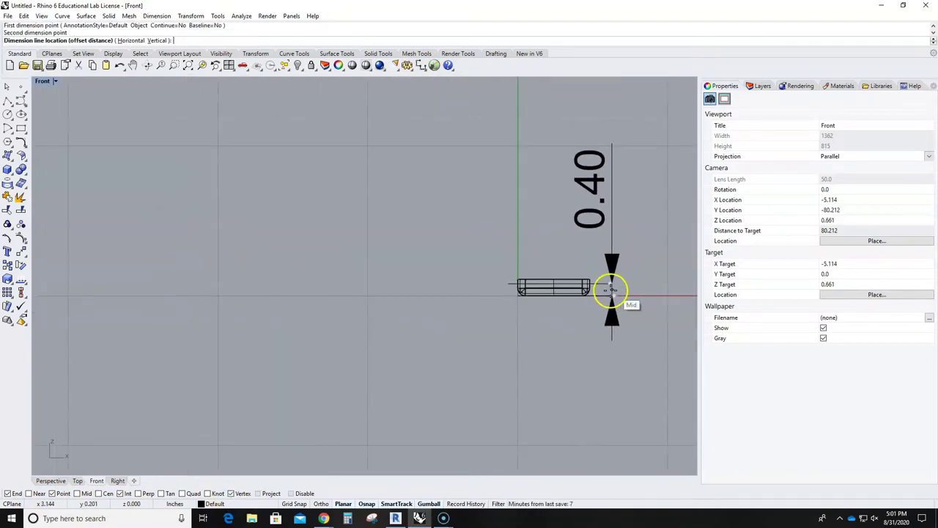
pyautogui.press('Escape')
# Split the filleted body with the upper horizontal line as the cutting object
pyautogui.scroll(5, 549, 272)
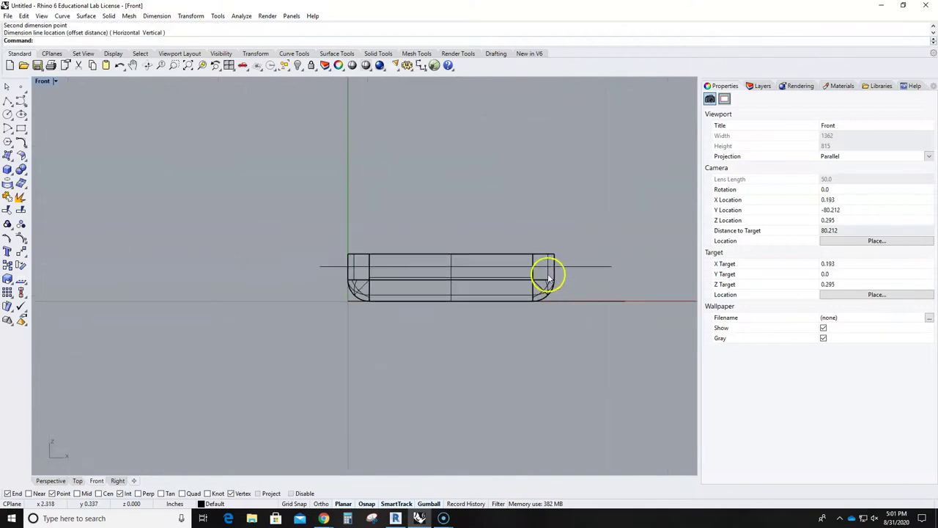
pyautogui.click(602, 260)
pyautogui.scroll(-3, 599, 269)
pyautogui.press('Escape')
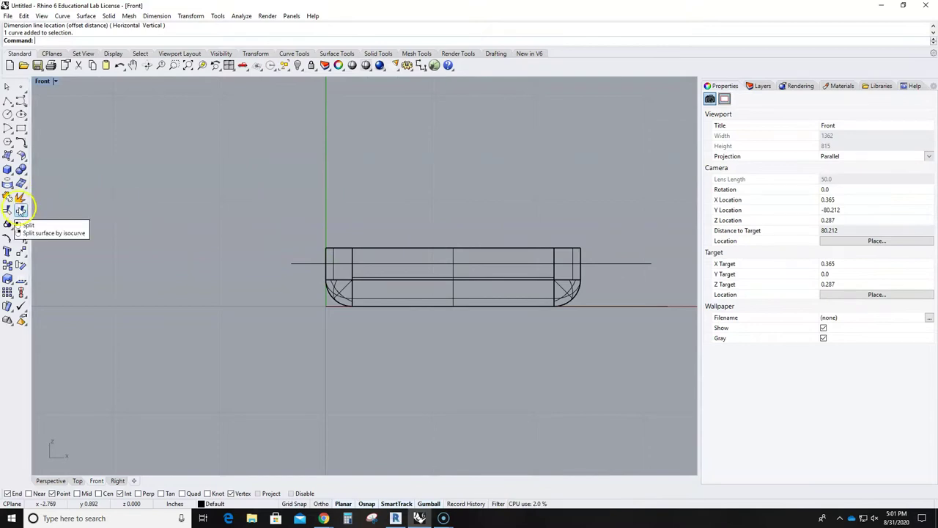
pyautogui.click(19, 210)
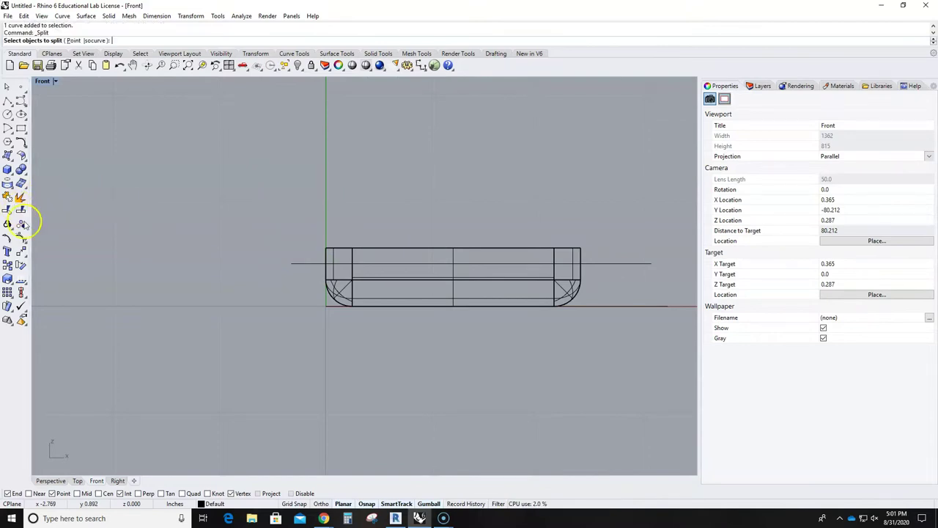
pyautogui.click(397, 250)
pyautogui.press('Return')
pyautogui.click(308, 264)
pyautogui.rightClick(287, 299)
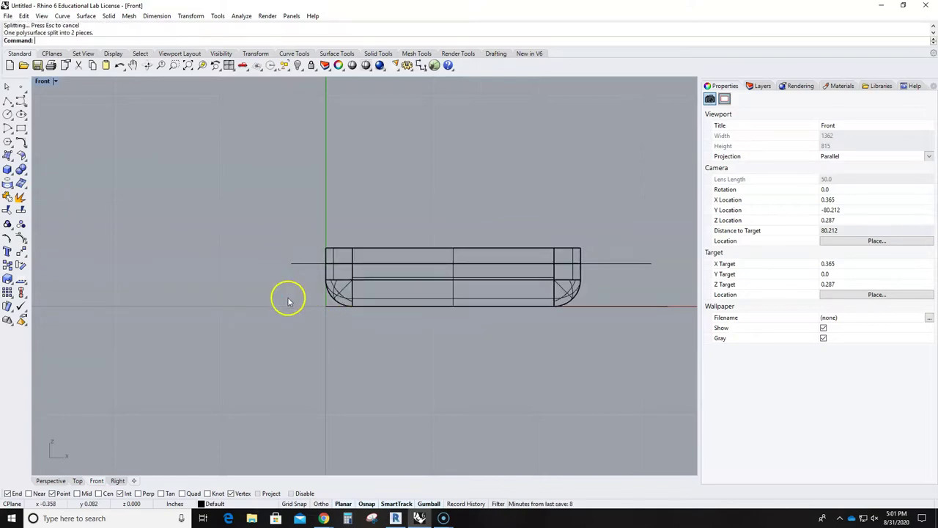
# Check the split by selecting the body's upper piece and its lower piece in turn
pyautogui.click(358, 248)
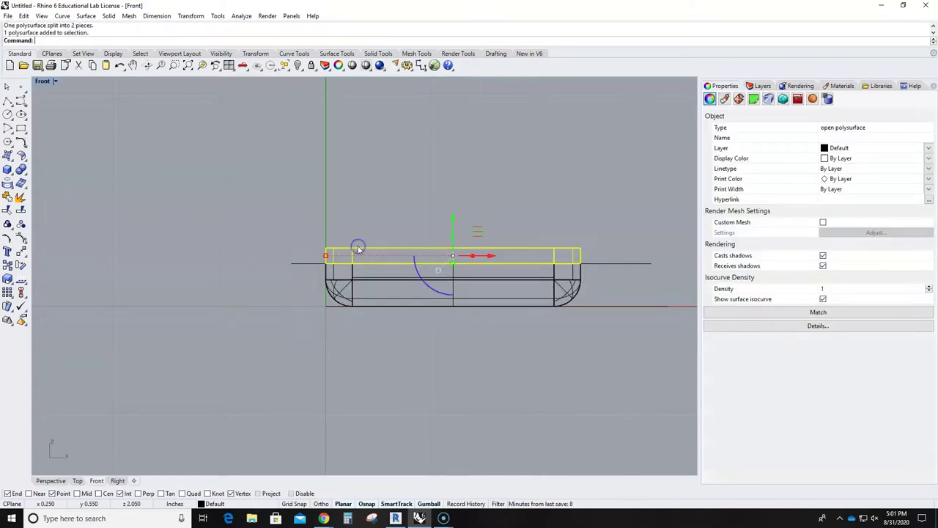
pyautogui.click(352, 303)
pyautogui.scroll(-4, 388, 330)
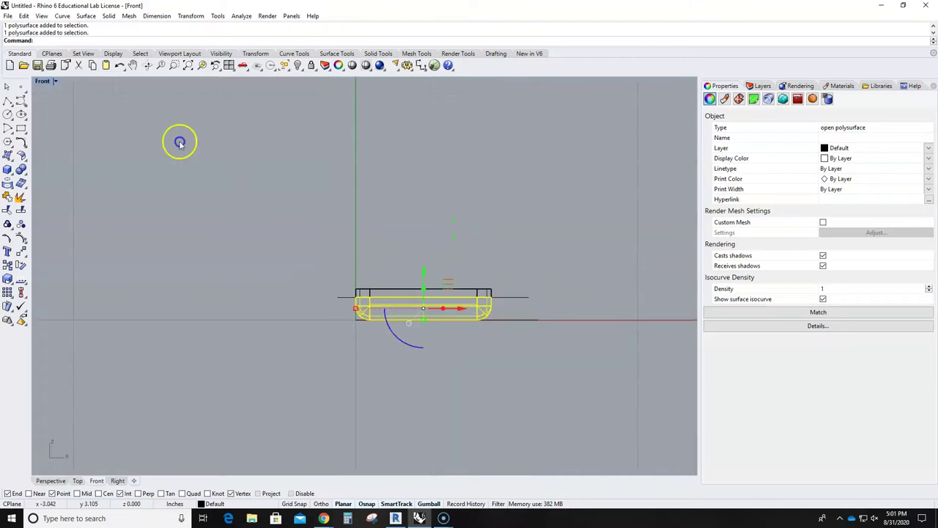
# Maximize the Perspective view and create a new layer named "metal base"
pyautogui.doubleClick(43, 82)
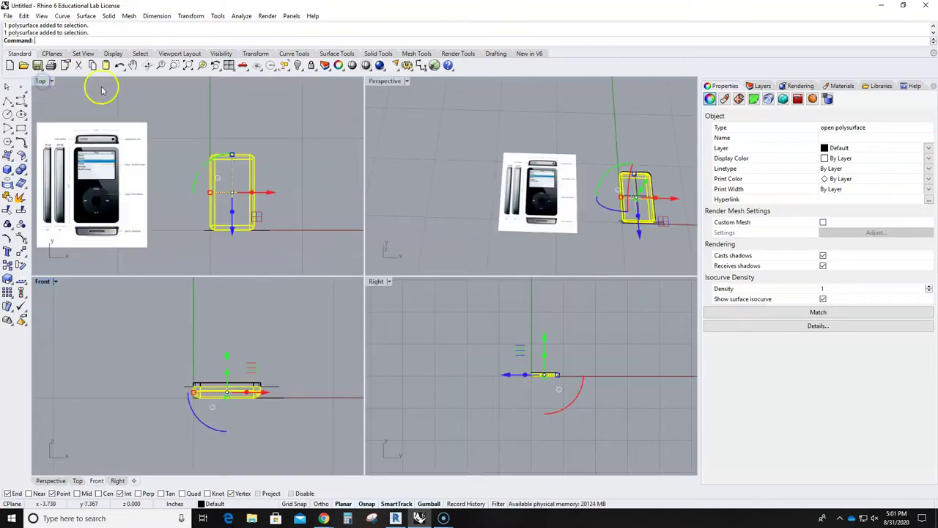
pyautogui.doubleClick(381, 81)
pyautogui.moveTo(428, 228); pyautogui.dragTo(482, 228, button='right')
pyautogui.click(563, 297)
pyautogui.moveTo(567, 315); pyautogui.dragTo(577, 291, button='right')
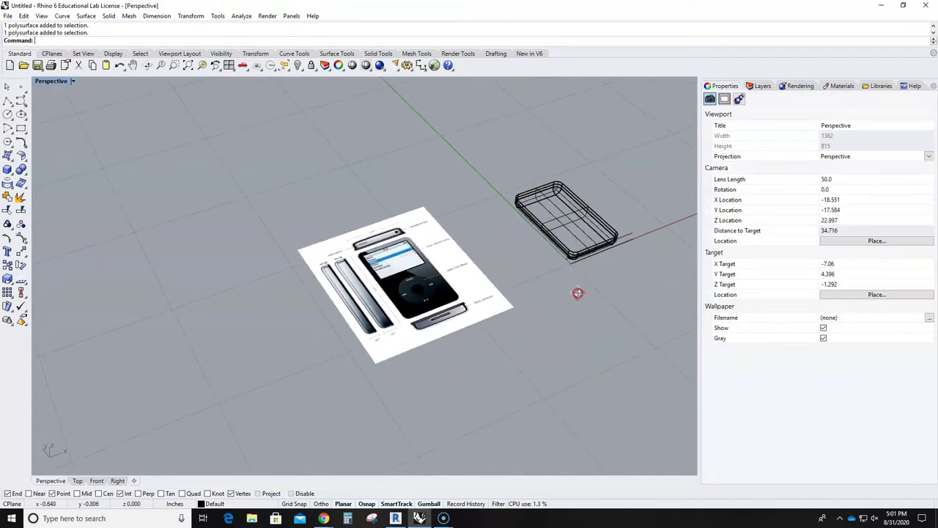
pyautogui.click(762, 85)
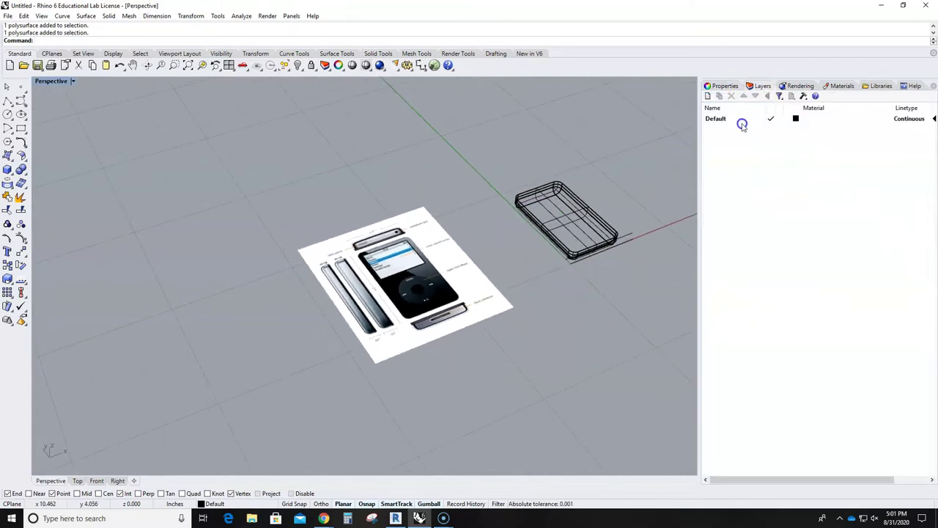
pyautogui.click(708, 97)
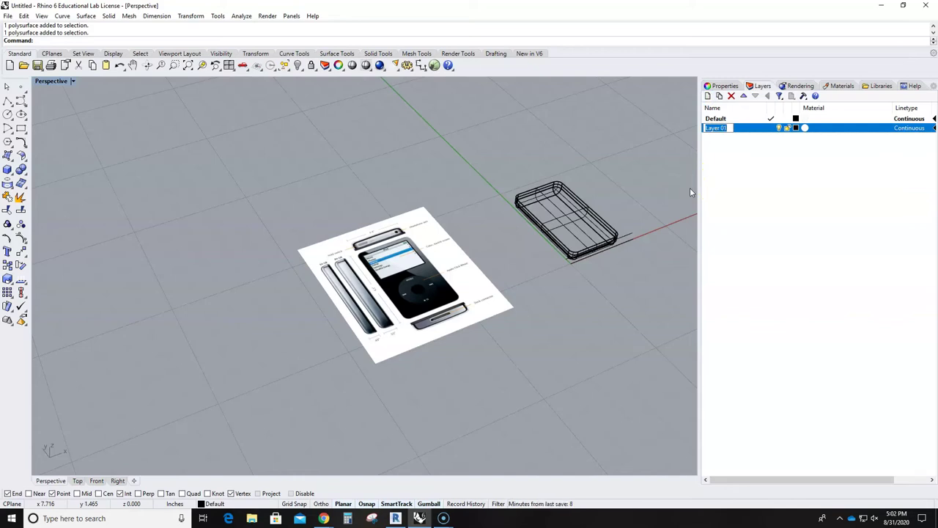
pyautogui.write('metal base')
pyautogui.press('Return')
# Create a second new layer named "glass top"
pyautogui.click(729, 112)
pyautogui.click(708, 96)
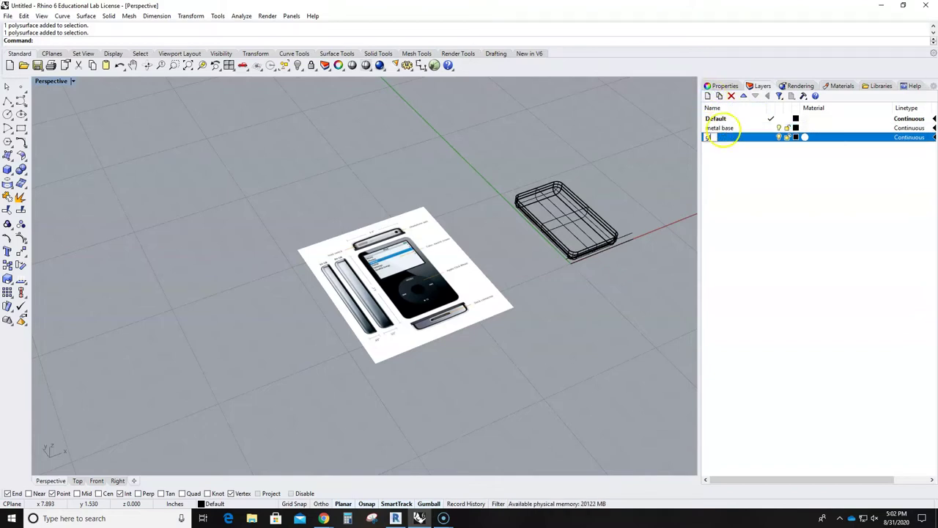
pyautogui.write('glass top')
pyautogui.press('Return')
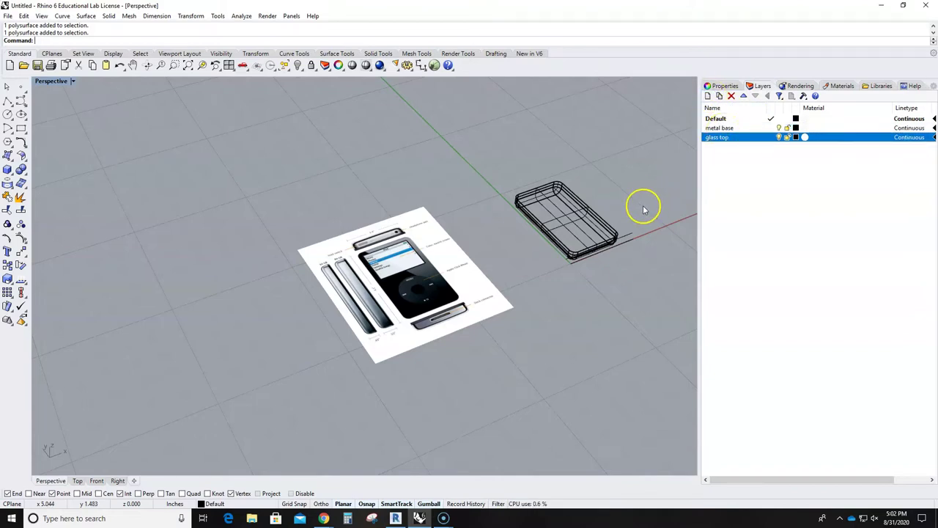
# Move the body's upper piece to the glass top layer
pyautogui.scroll(4, 641, 205)
pyautogui.click(574, 237)
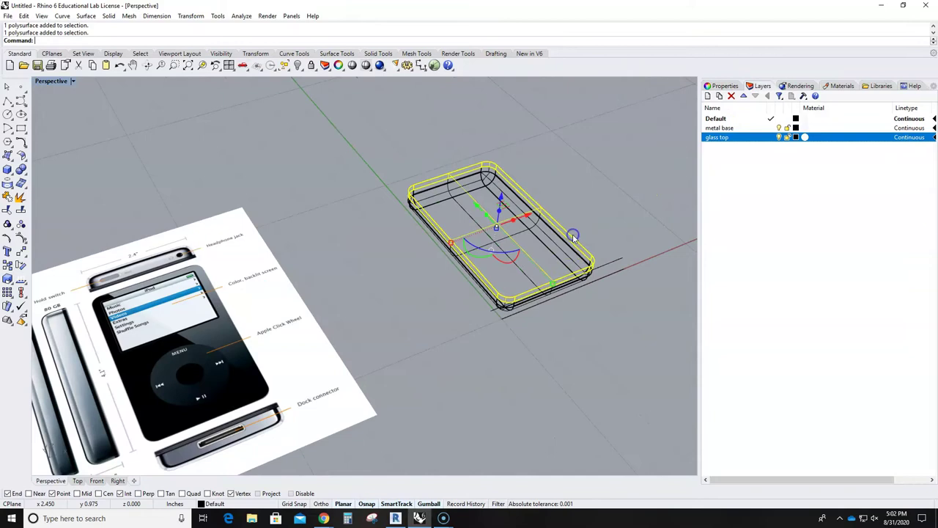
pyautogui.rightClick(719, 138)
pyautogui.click(764, 309)
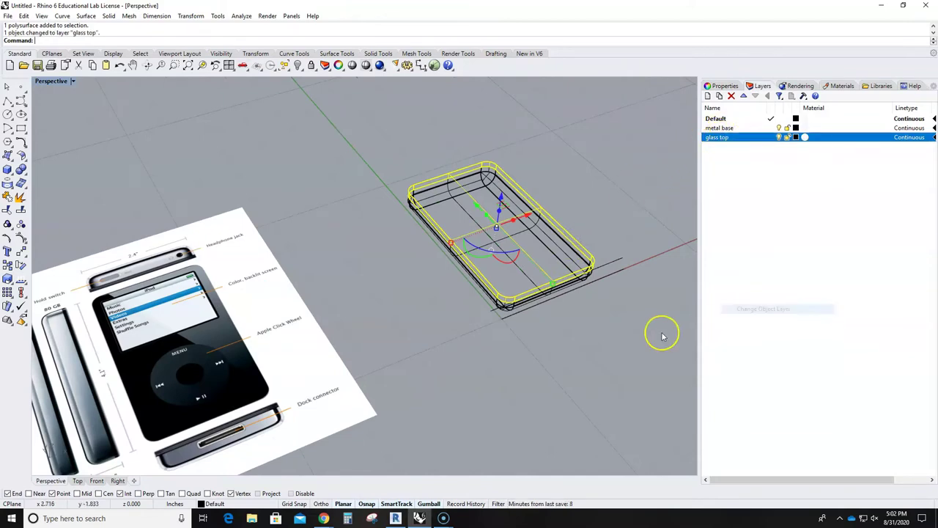
pyautogui.click(660, 330)
# Move the body's lower piece to the metal base layer
pyautogui.click(546, 299)
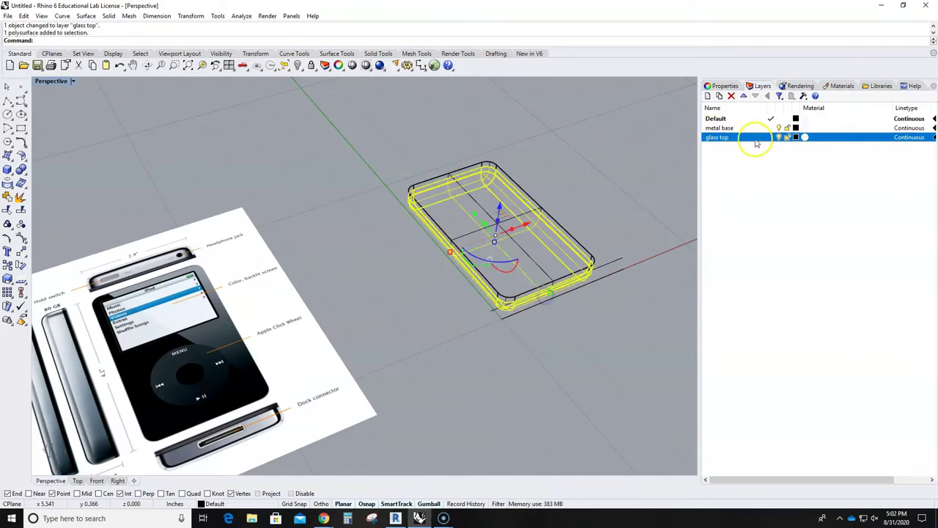
pyautogui.click(737, 127)
pyautogui.rightClick(736, 129)
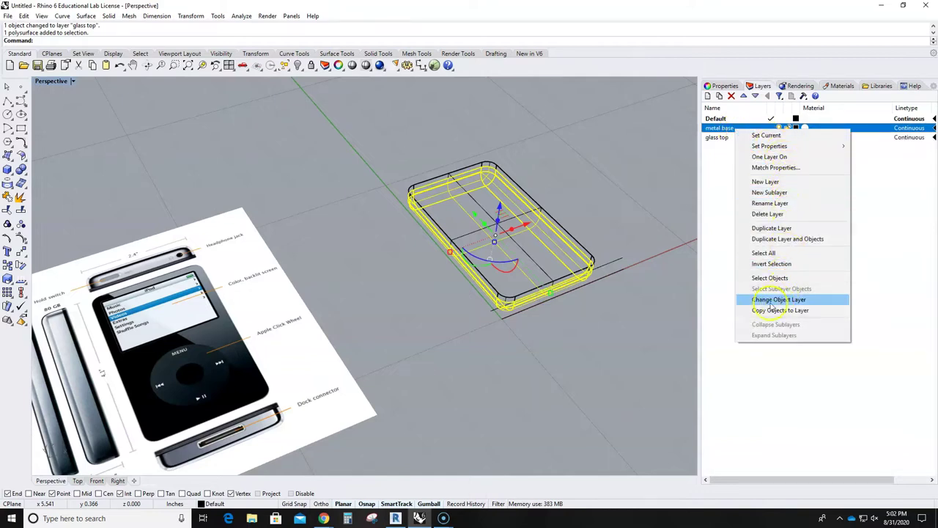
pyautogui.click(780, 300)
pyautogui.click(590, 329)
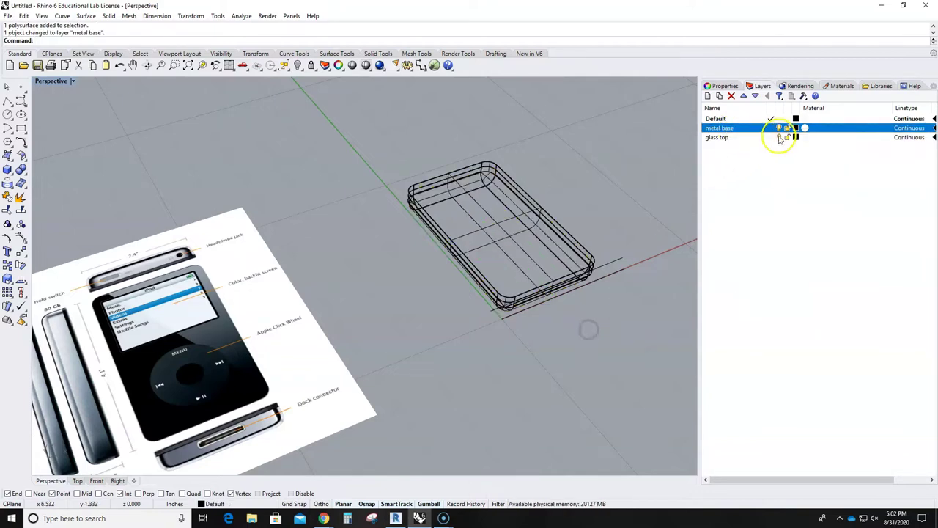
# Hide the metal base layer and set the Perspective view to Shaded display
pyautogui.click(624, 299)
pyautogui.moveTo(625, 299)
pyautogui.mouseDown(button='right')
pyautogui.moveTo(559, 264)
pyautogui.moveTo(530, 318)
pyautogui.moveTo(549, 338)
pyautogui.mouseUp(button='right')
pyautogui.scroll(-4, 500, 296)
pyautogui.moveTo(488, 315); pyautogui.dragTo(478, 288, button='right')
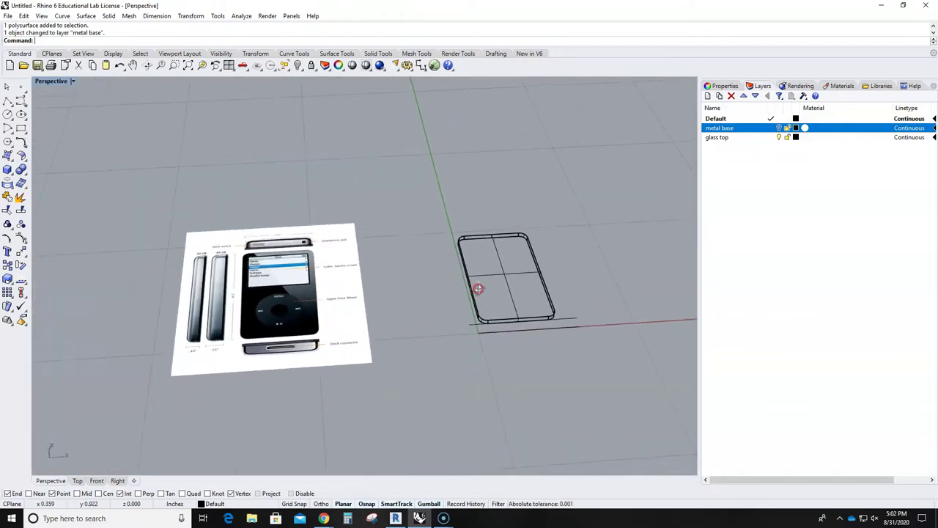
pyautogui.hotkey('ctrl', 'alt', 's')
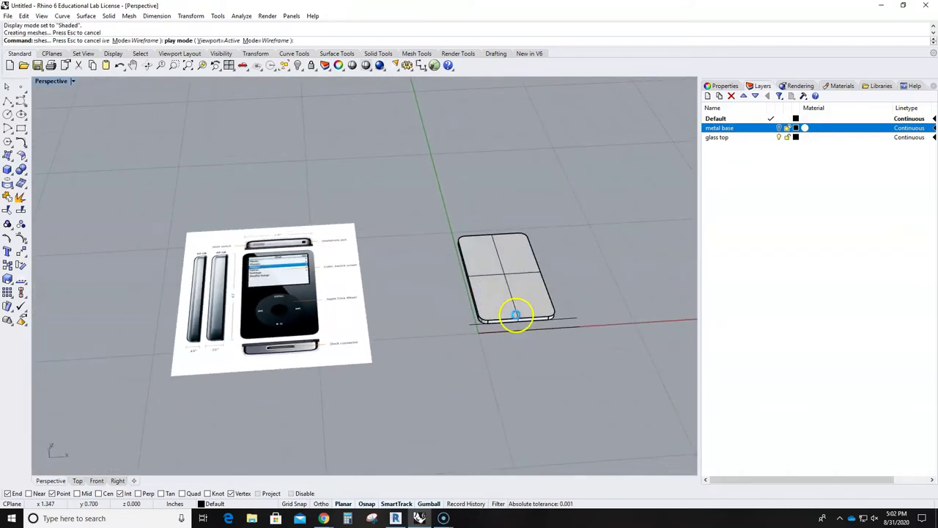
pyautogui.moveTo(502, 320)
pyautogui.mouseDown(button='right')
pyautogui.moveTo(488, 161)
pyautogui.moveTo(497, 257)
pyautogui.moveTo(448, 268)
pyautogui.moveTo(465, 335)
pyautogui.moveTo(491, 347)
pyautogui.moveTo(463, 352)
pyautogui.moveTo(469, 318)
pyautogui.moveTo(496, 313)
pyautogui.mouseUp(button='right')
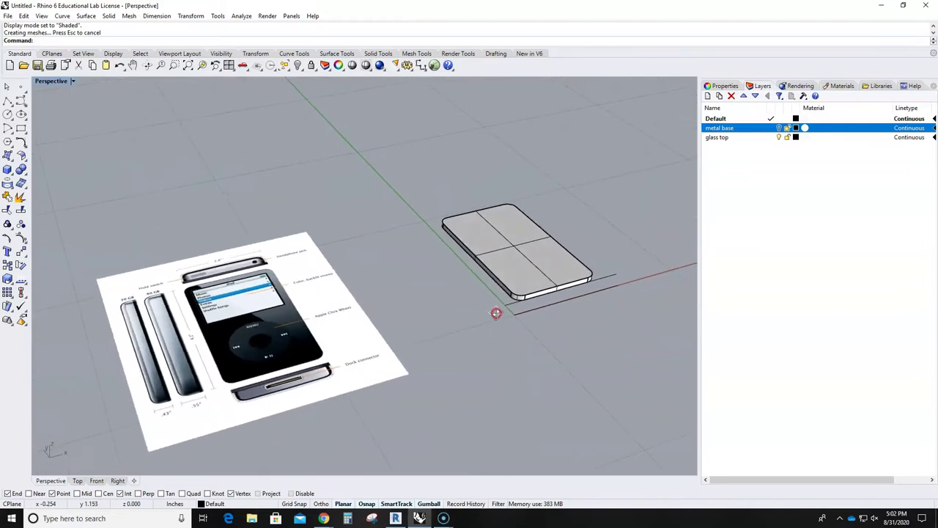
# In the maximized Top view, duplicate the straight and rounded edges all around the glass top's outline with DupEdge
pyautogui.doubleClick(58, 81)
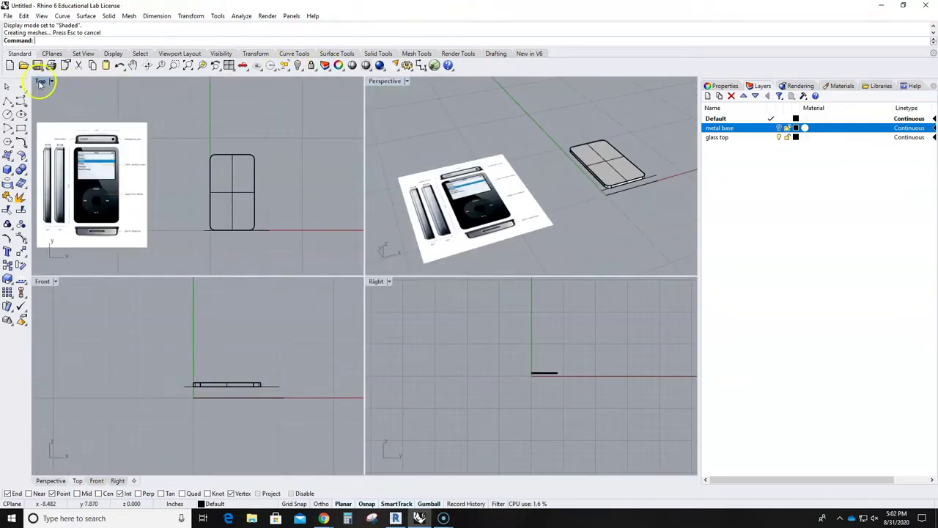
pyautogui.doubleClick(42, 82)
pyautogui.scroll(2, 455, 260)
pyautogui.scroll(1, 358, 250)
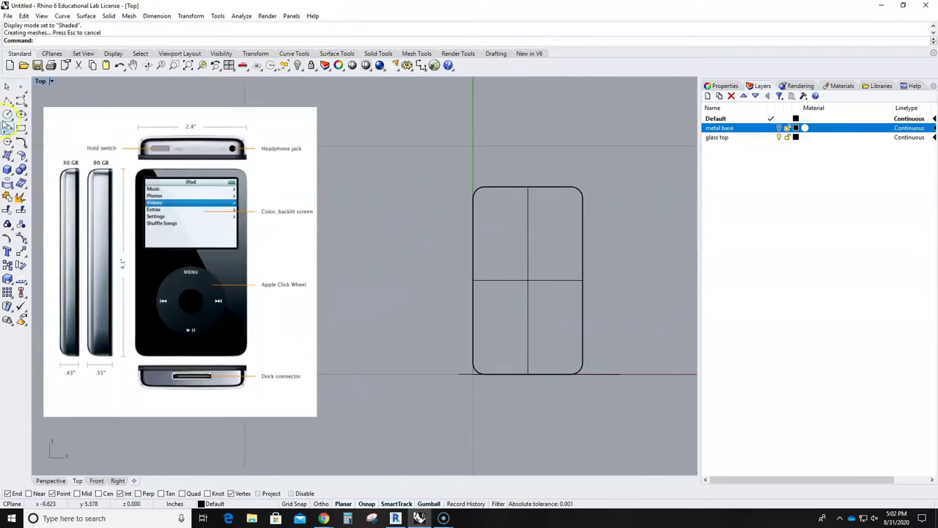
pyautogui.click(21, 129)
pyautogui.press('Escape')
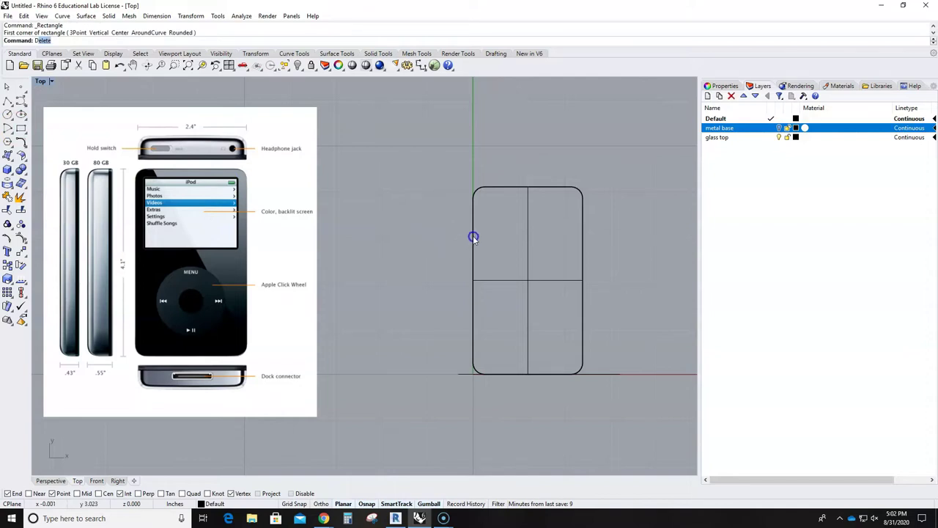
pyautogui.write('Dou')
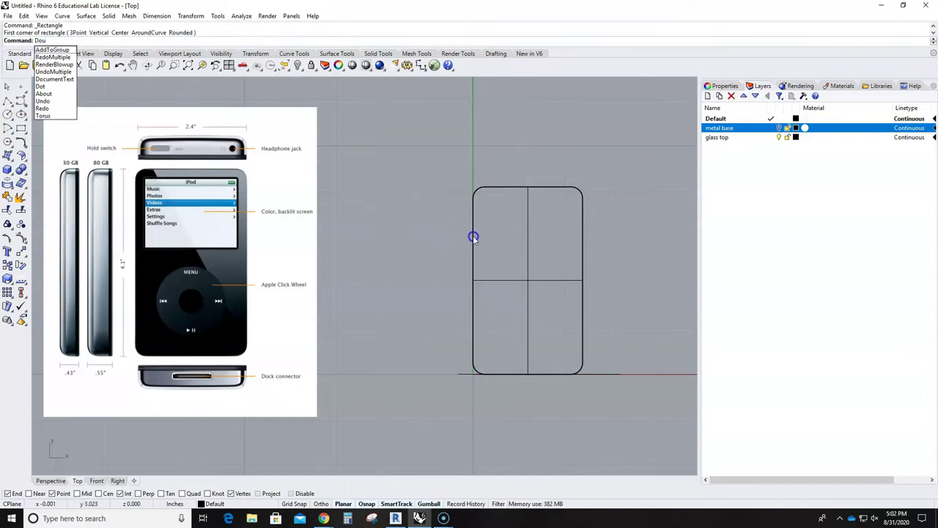
pyautogui.press('BackSpace')
pyautogui.press('BackSpace')
pyautogui.write('upEdge')
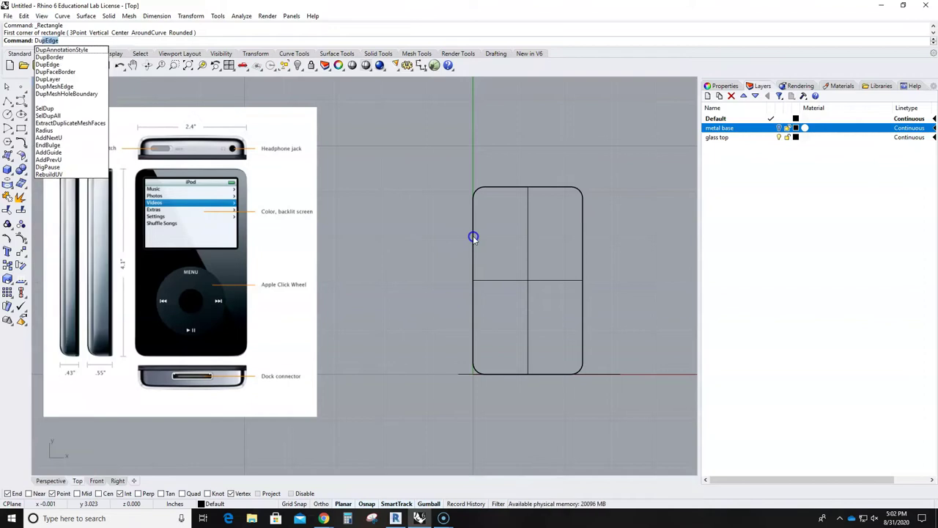
pyautogui.press('Return')
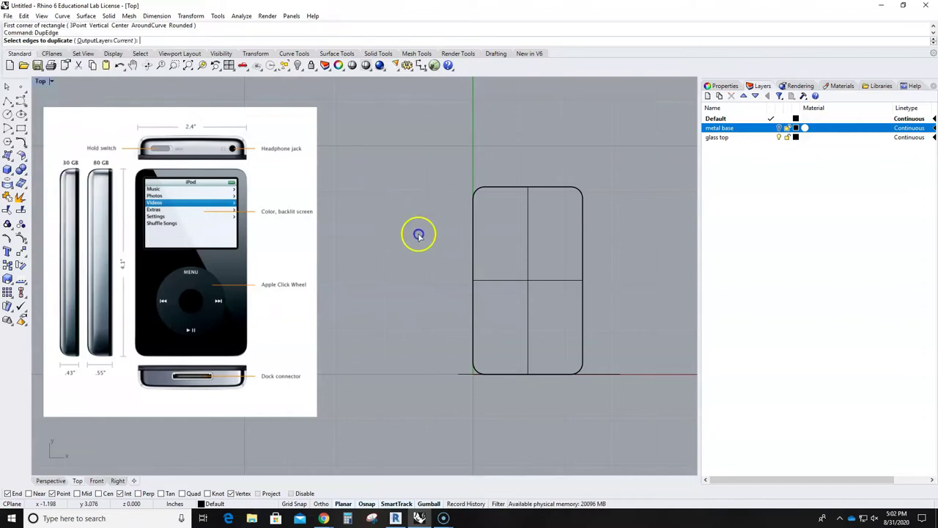
pyautogui.click(472, 227)
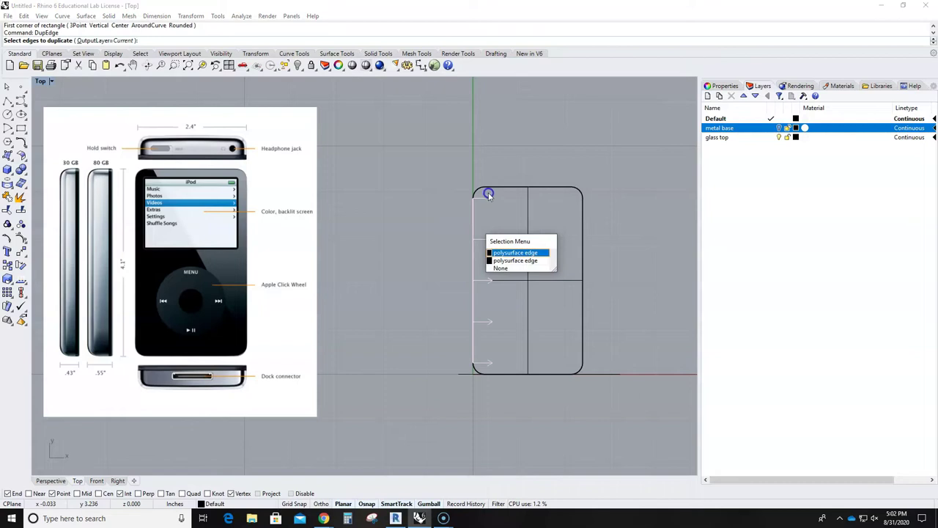
pyautogui.click(480, 198)
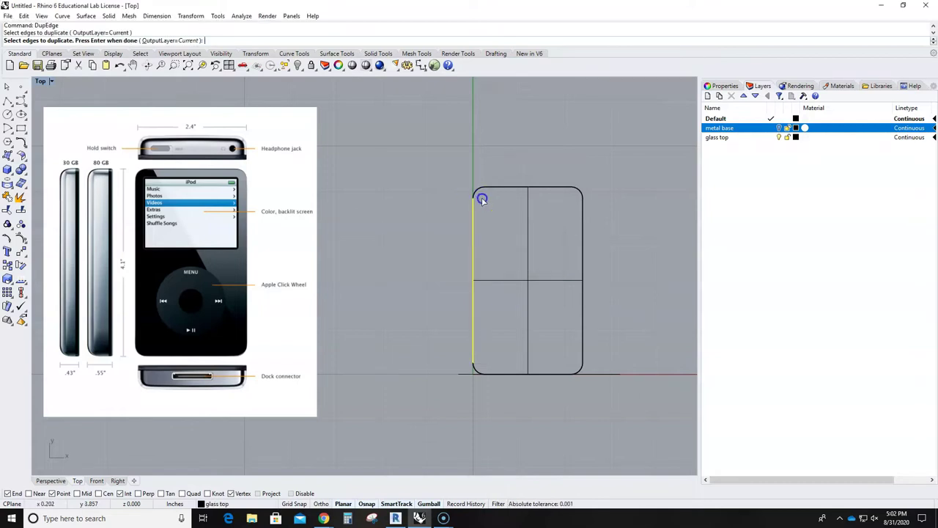
pyautogui.click(476, 191)
pyautogui.click(513, 211)
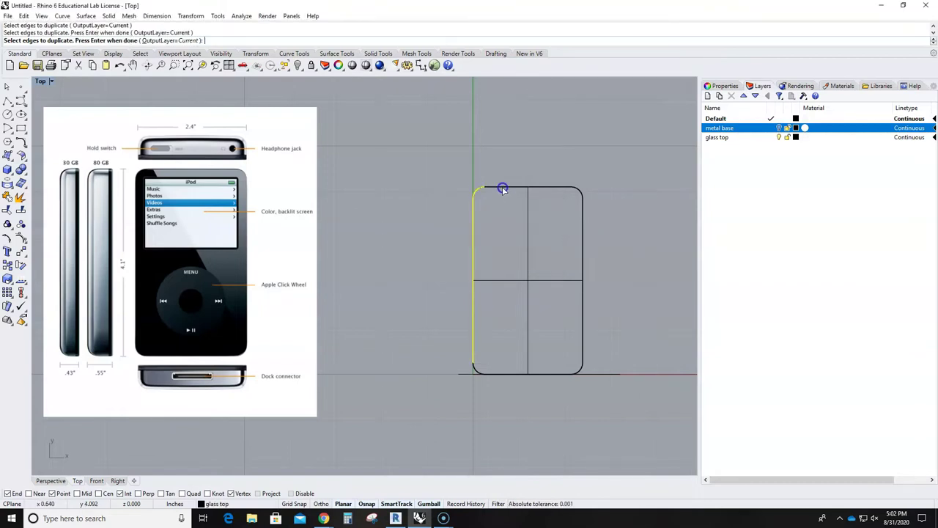
pyautogui.click(503, 188)
pyautogui.click(546, 213)
pyautogui.click(579, 188)
pyautogui.click(579, 265)
pyautogui.click(615, 284)
pyautogui.click(583, 369)
pyautogui.click(572, 384)
pyautogui.click(540, 374)
pyautogui.click(540, 374)
pyautogui.click(474, 371)
pyautogui.click(513, 391)
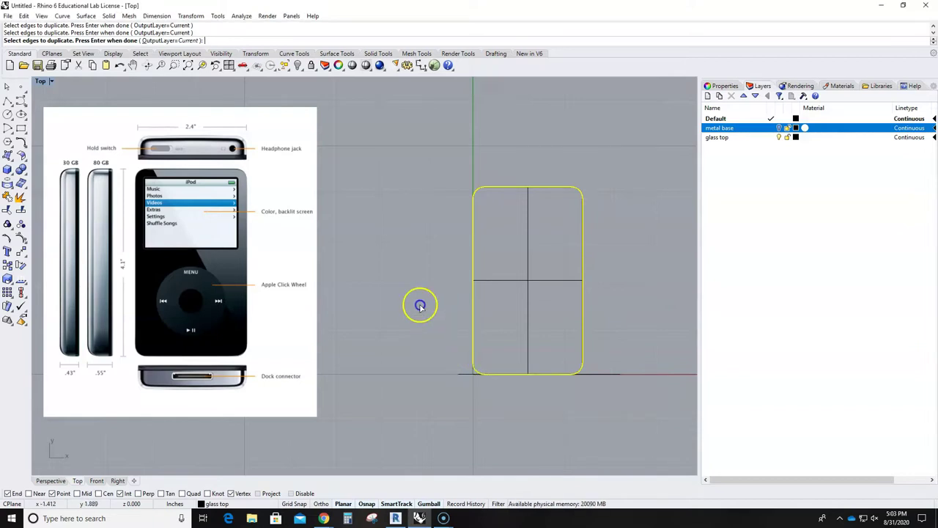
pyautogui.rightClick(393, 146)
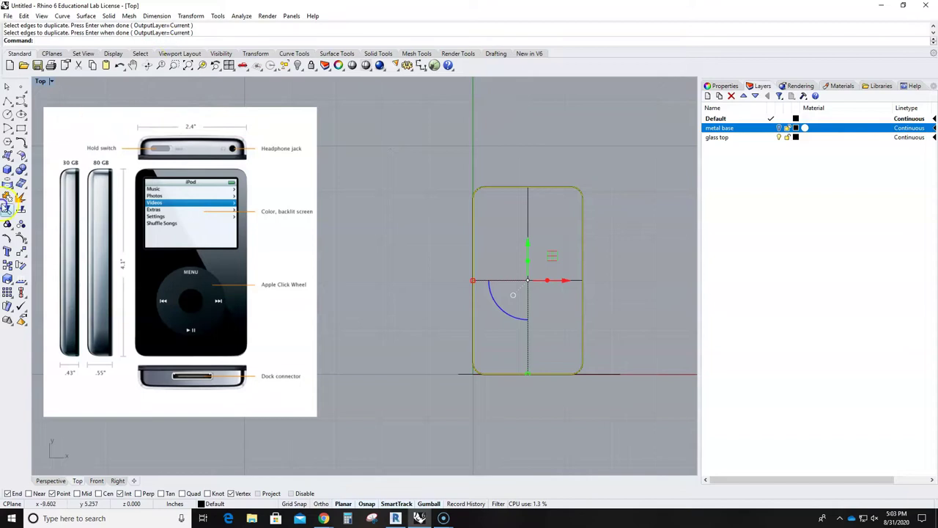
# Join the duplicated edge curves and check the result by selecting the segment along the body's lower end
pyautogui.click(8, 199)
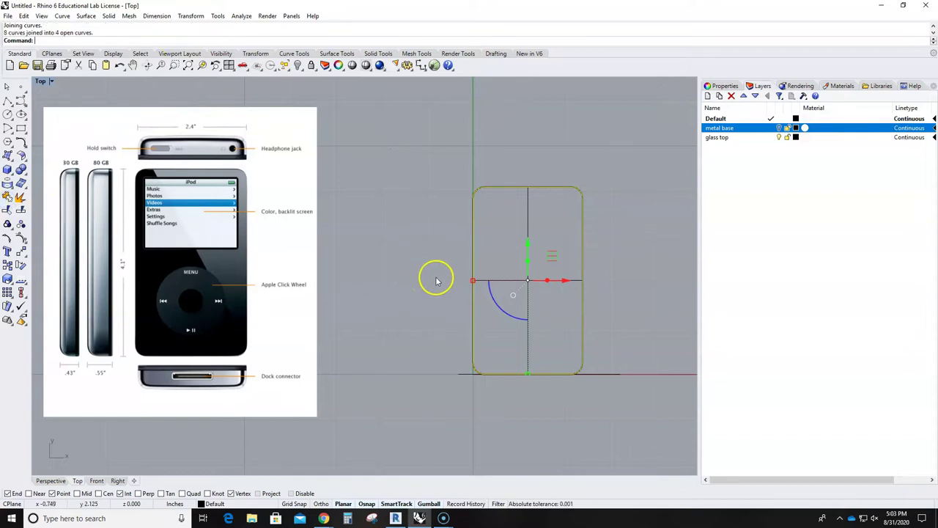
pyautogui.click(563, 331)
pyautogui.click(557, 377)
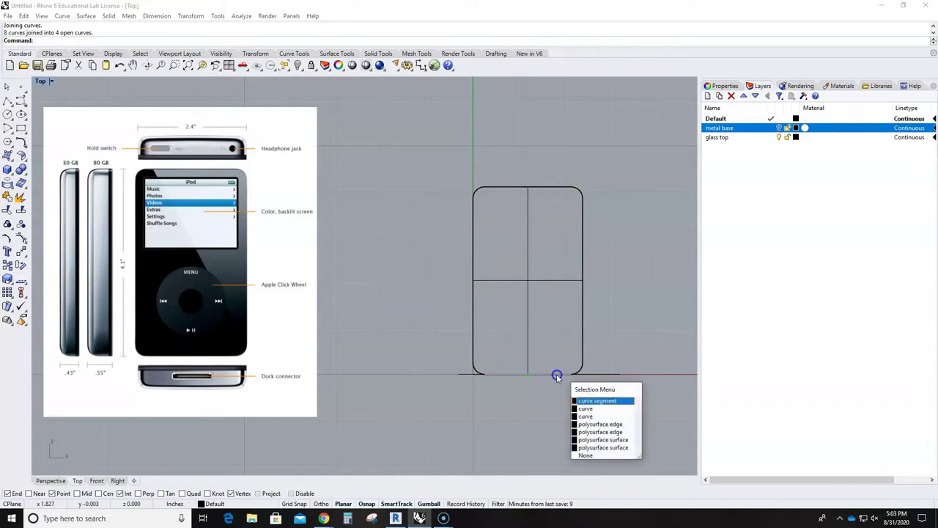
pyautogui.click(585, 401)
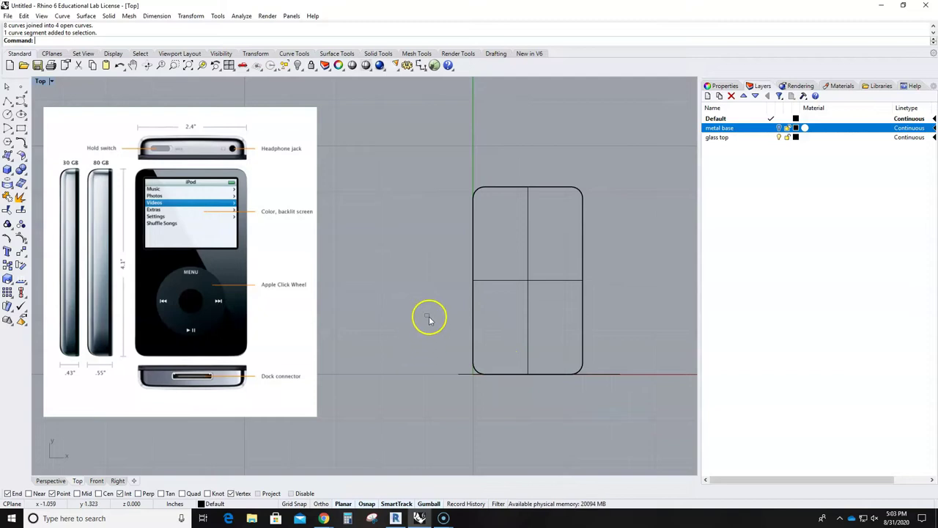
# Move the three curves at the body's lower end upward to just above its middle, and check the outline curves by selecting them
pyautogui.moveTo(425, 314); pyautogui.dragTo(616, 417)
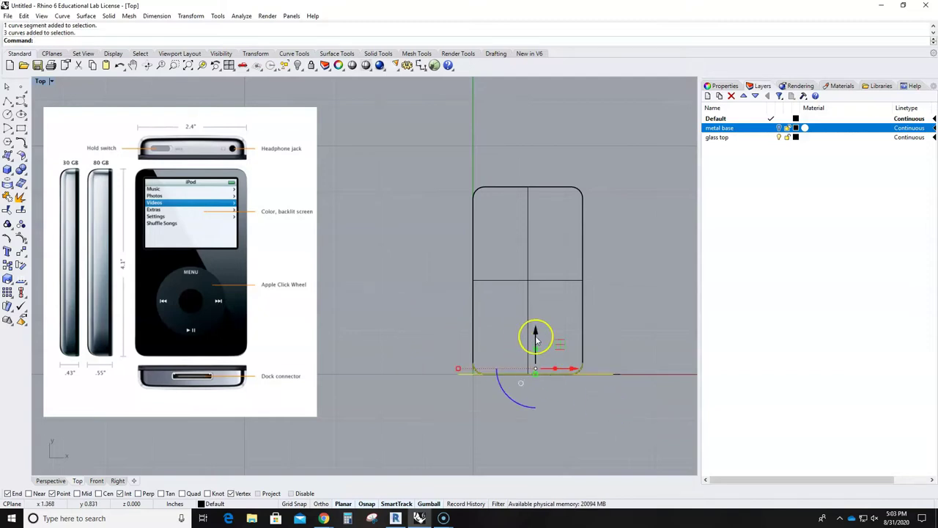
pyautogui.moveTo(535, 337); pyautogui.dragTo(528, 224)
pyautogui.click(634, 244)
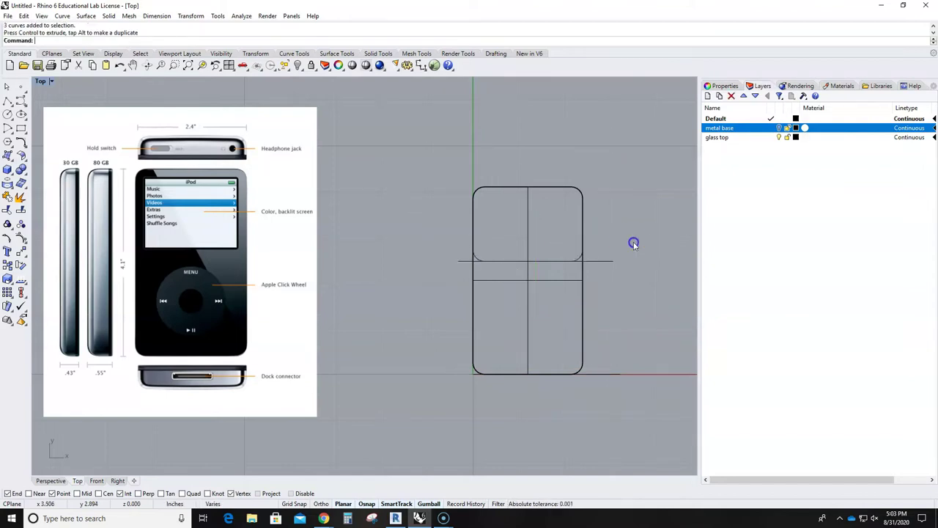
pyautogui.click(578, 258)
pyautogui.moveTo(435, 156); pyautogui.dragTo(624, 289)
pyautogui.press('Escape')
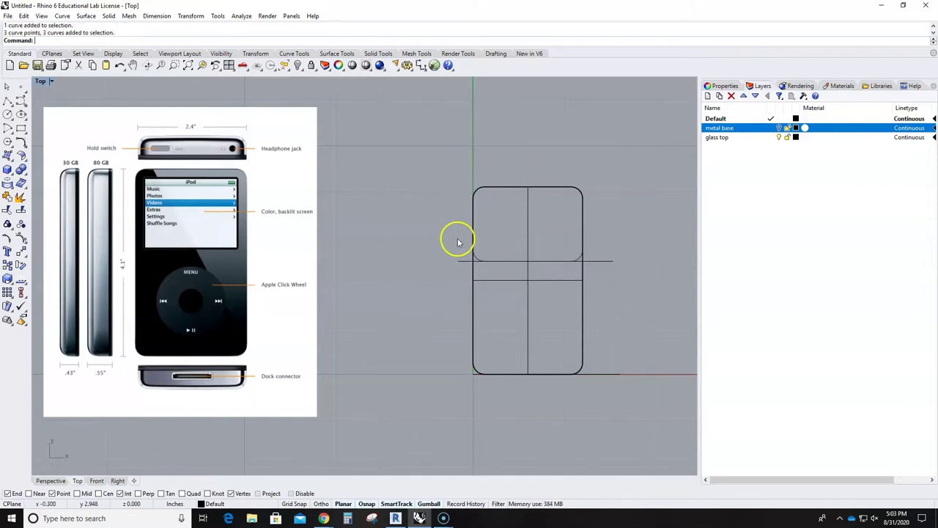
# In the maximized Perspective view, hide the glass top layer and keep the metal base hidden to isolate the duplicated curves
pyautogui.doubleClick(46, 83)
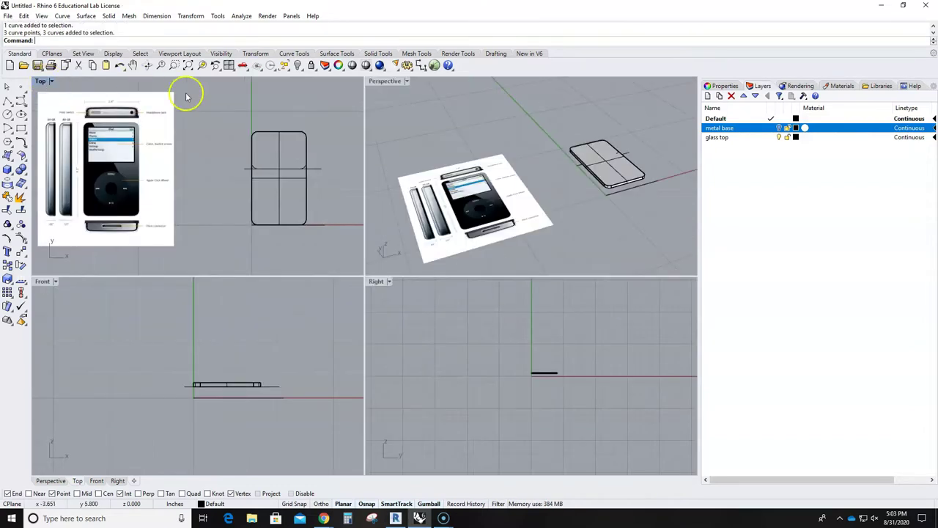
pyautogui.doubleClick(386, 80)
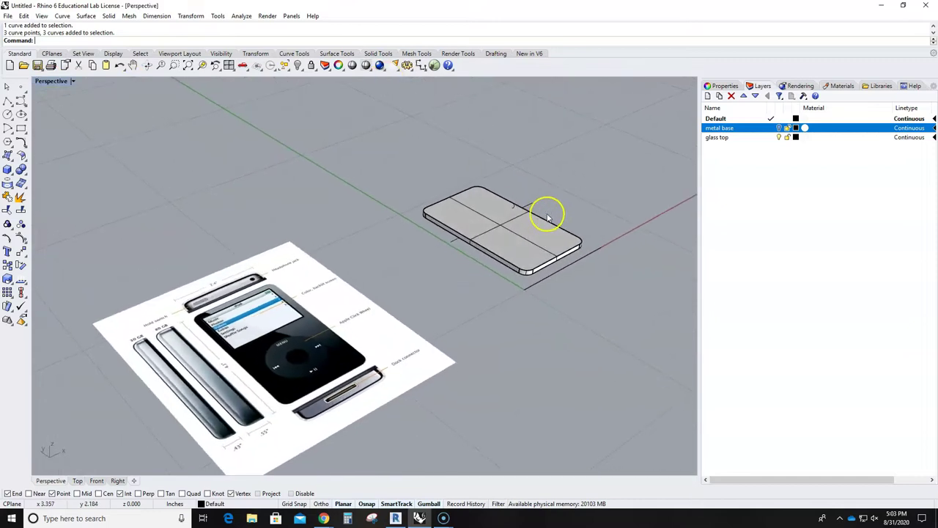
pyautogui.scroll(3, 505, 220)
pyautogui.click(522, 260)
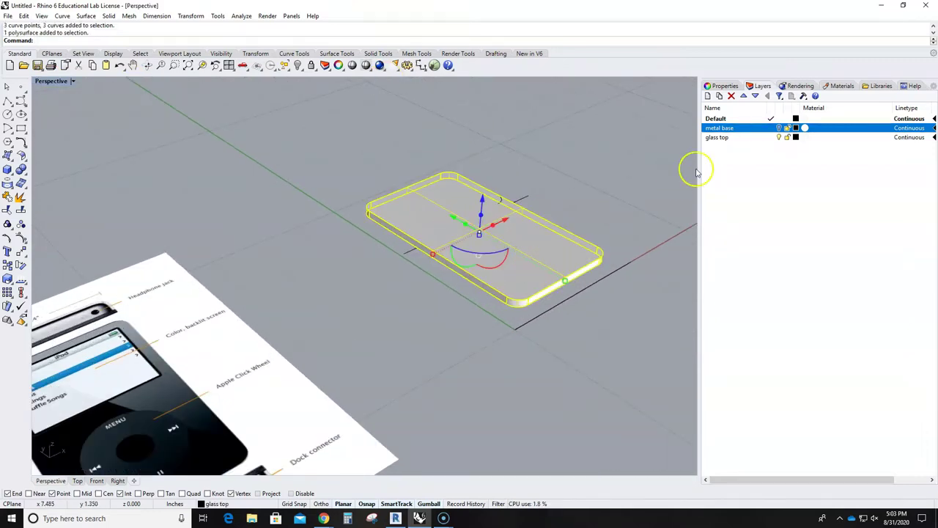
pyautogui.click(779, 128)
pyautogui.click(779, 128)
pyautogui.click(779, 137)
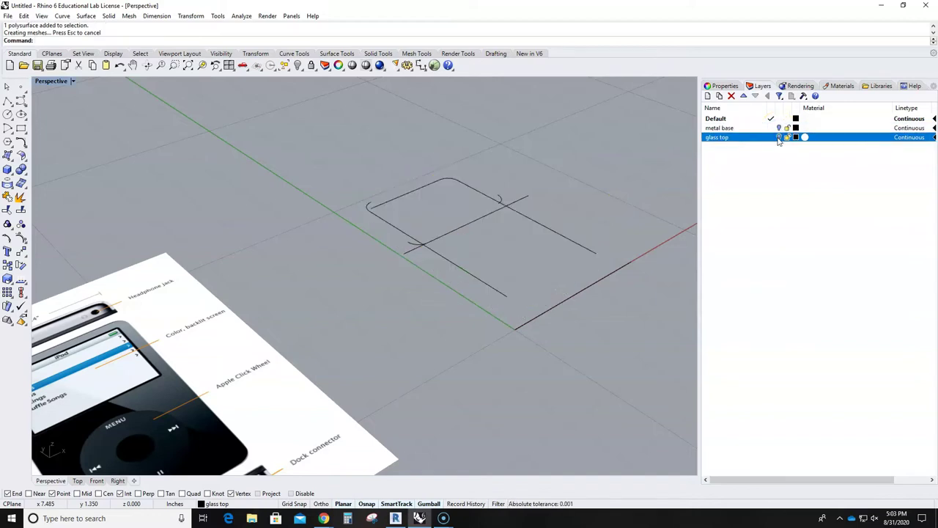
# Undo the latest layer visibility changes and the last move of the curves, and clear the selection
pyautogui.moveTo(564, 200); pyautogui.dragTo(498, 184, button='right')
pyautogui.hotkey('ctrl', 'z')
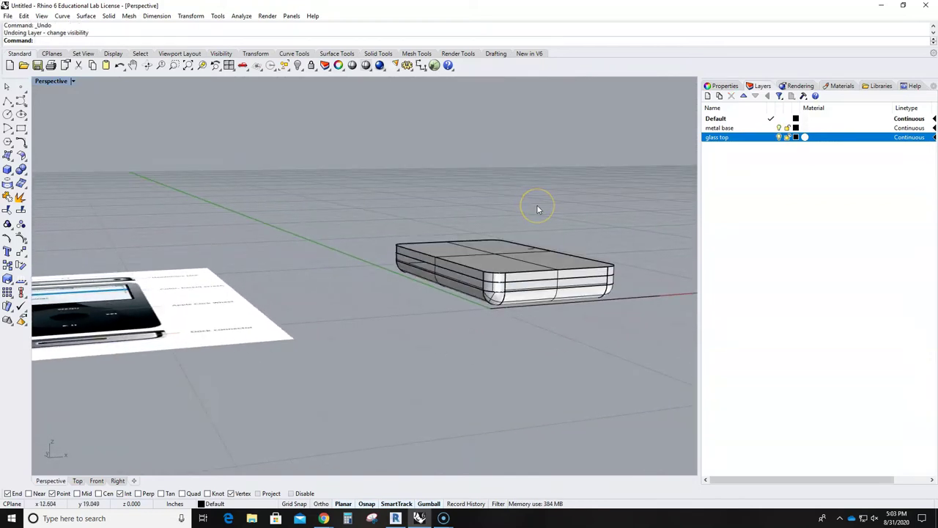
pyautogui.hotkey('ctrl', 'z')
pyautogui.hotkey('ctrl', 'z')
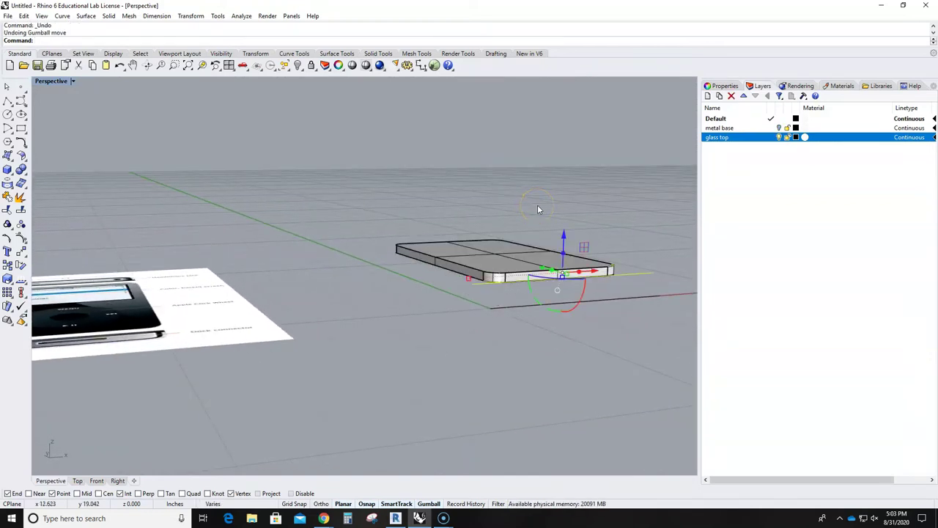
pyautogui.click(575, 205)
# Hide the glass top layer again to isolate the duplicated outline curves in the Perspective view
pyautogui.moveTo(587, 213); pyautogui.dragTo(597, 293, button='right')
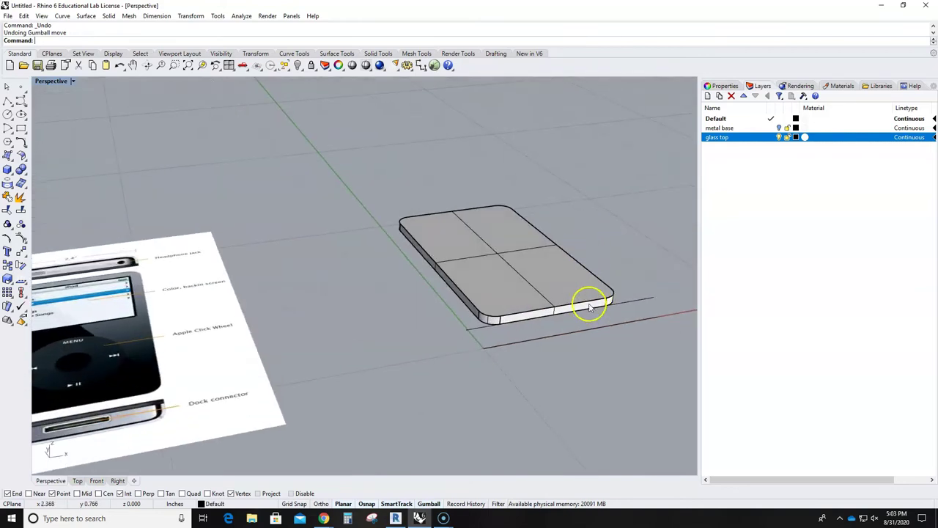
pyautogui.click(588, 307)
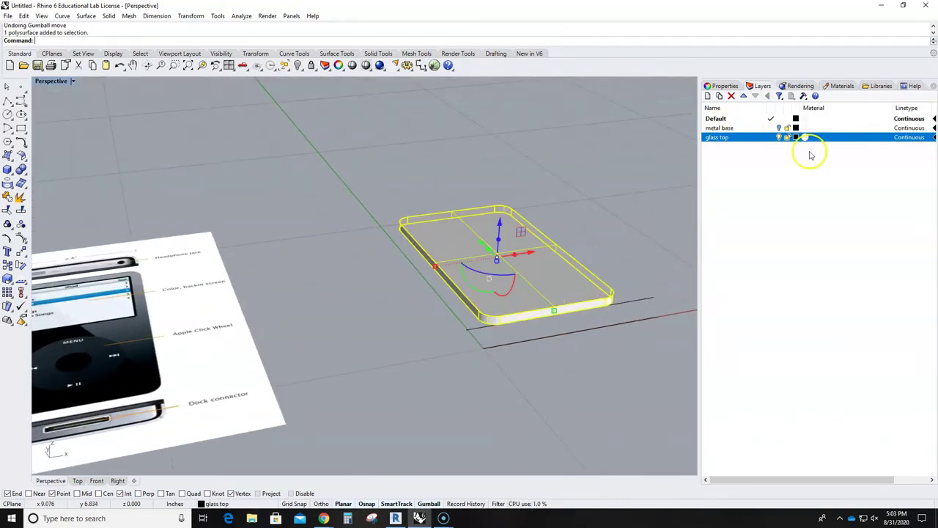
pyautogui.click(780, 137)
# Examine the corners and ends of the duplicated outline curves from several angles for gaps and height differences
pyautogui.moveTo(655, 215); pyautogui.dragTo(489, 243, button='right')
pyautogui.scroll(5, 368, 345)
pyautogui.scroll(-3, 410, 315)
pyautogui.moveTo(430, 306); pyautogui.dragTo(559, 318, button='right')
pyautogui.scroll(3, 474, 216)
pyautogui.scroll(2, 351, 218)
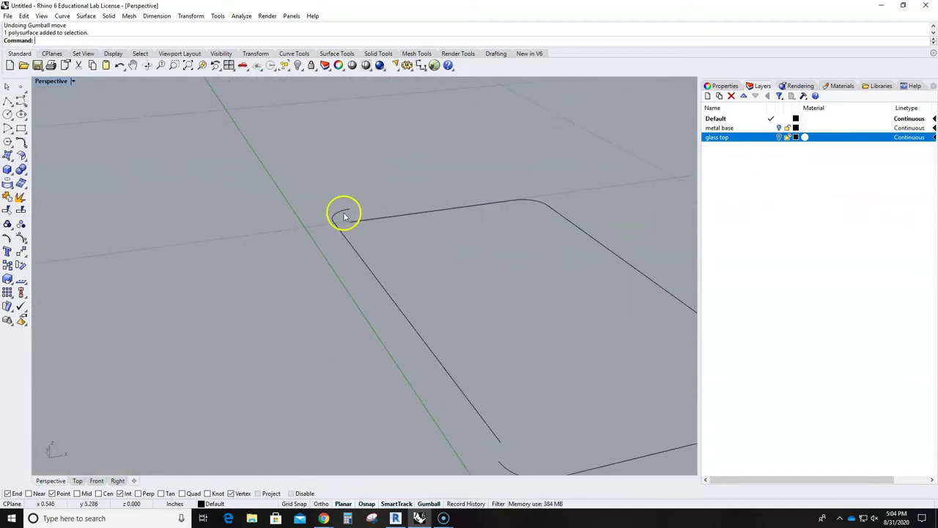
pyautogui.scroll(-8, 448, 263)
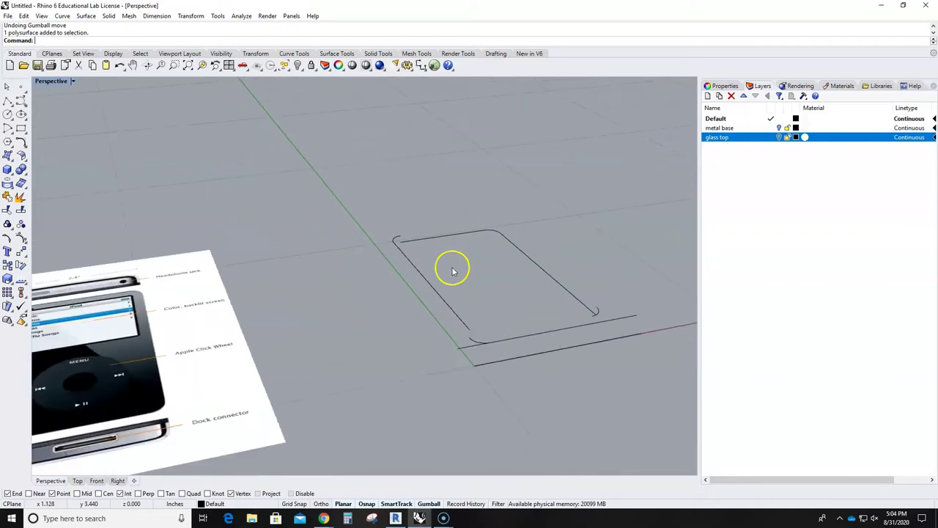
pyautogui.moveTo(488, 313); pyautogui.dragTo(463, 341, button='right')
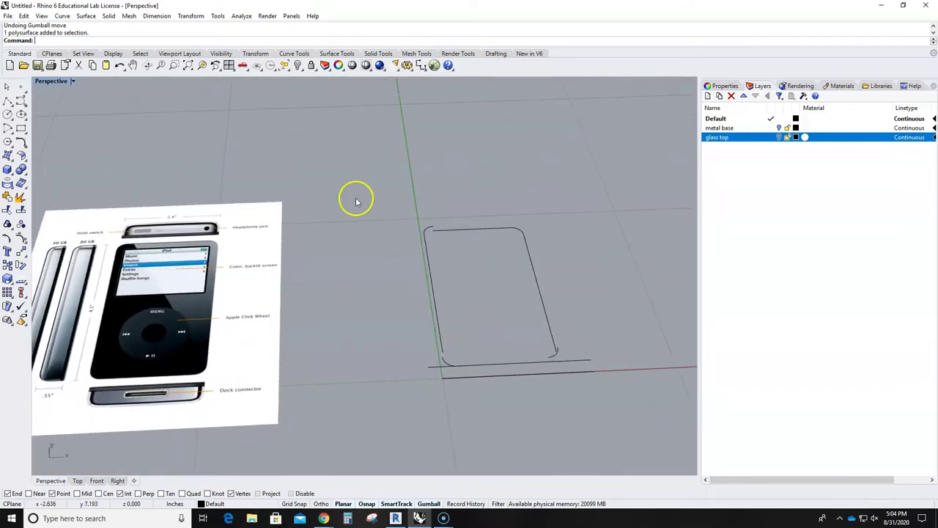
# Return to the four-view layout, delete the overhanging line at the outline's lower end, and check the remaining curves by selecting them
pyautogui.doubleClick(50, 82)
pyautogui.moveTo(389, 189); pyautogui.dragTo(572, 238, button='right')
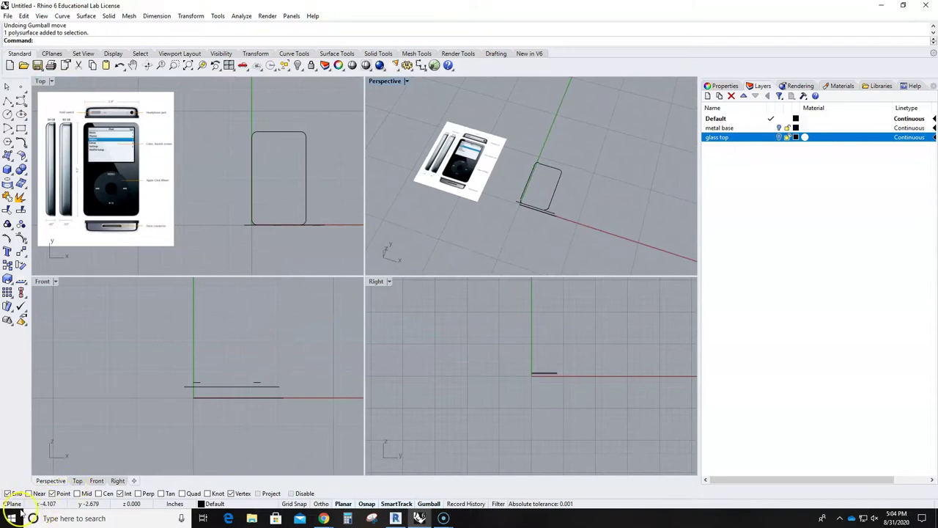
pyautogui.scroll(6, 532, 203)
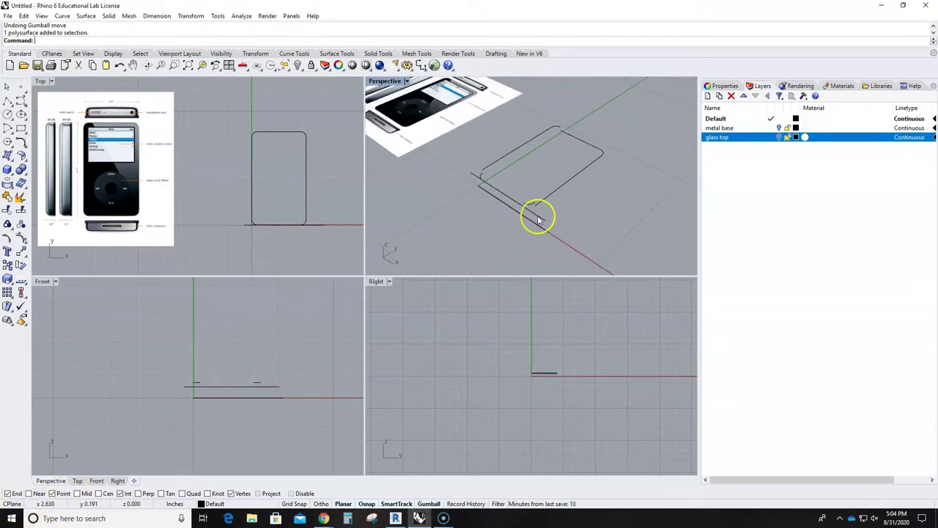
pyautogui.scroll(4, 532, 211)
pyautogui.click(505, 208)
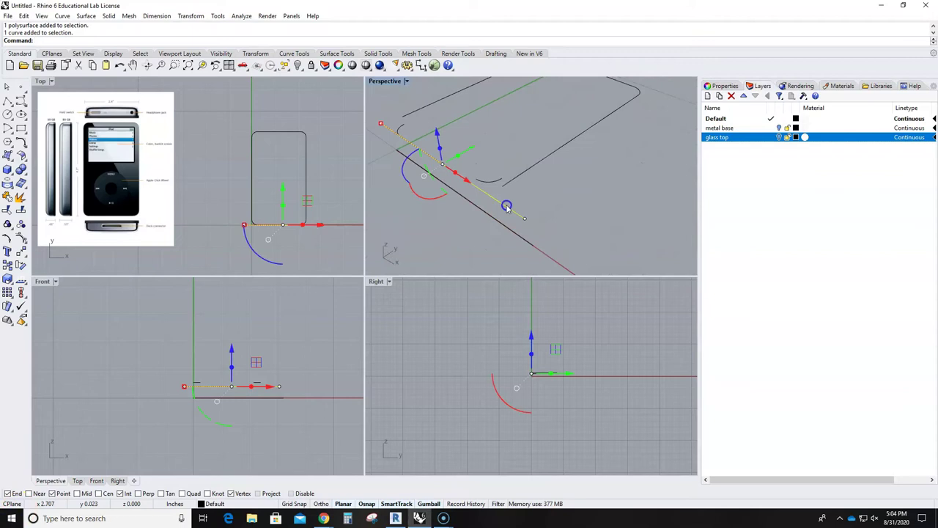
pyautogui.press('Delete')
pyautogui.moveTo(477, 188); pyautogui.dragTo(542, 168, button='right')
pyautogui.click(576, 140)
pyautogui.moveTo(609, 179); pyautogui.dragTo(608, 199, button='right')
pyautogui.click(561, 141)
pyautogui.click(577, 165)
pyautogui.scroll(-4, 585, 168)
# Flatten all five curves to the origin's height with SetPt, setting only Z and aligning to World
pyautogui.moveTo(498, 83); pyautogui.dragTo(626, 217)
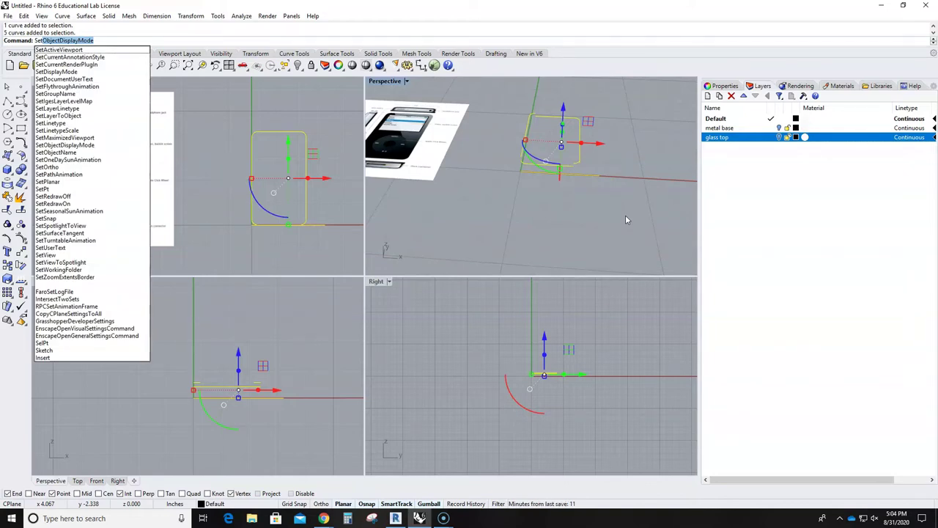
pyautogui.write('x')
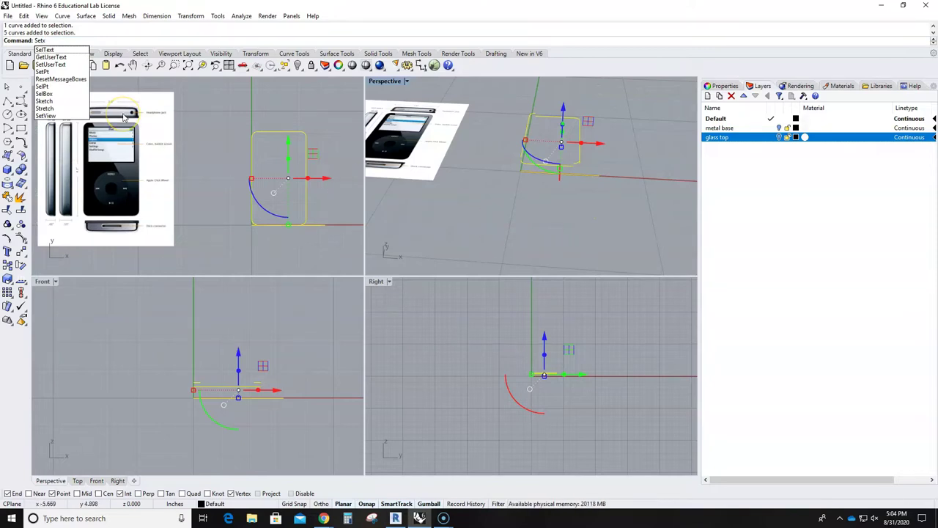
pyautogui.press('BackSpace')
pyautogui.write('P')
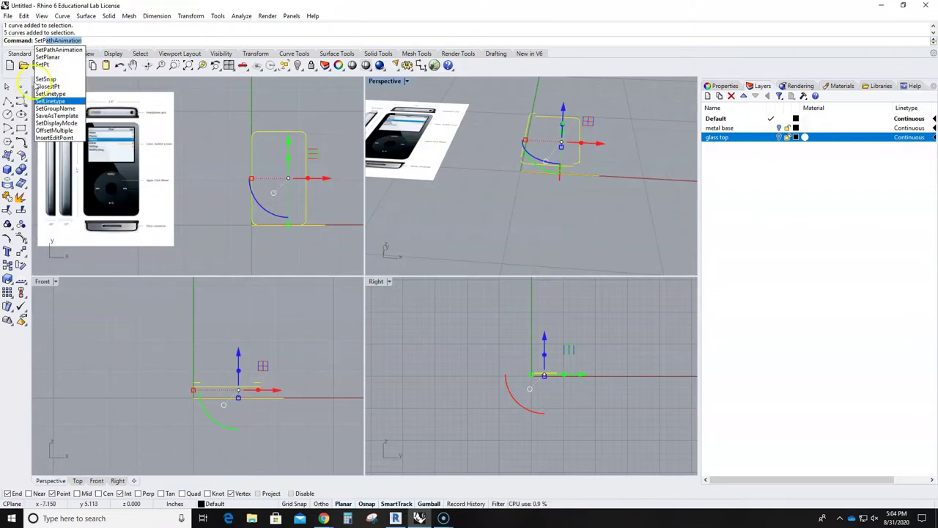
pyautogui.write('t')
pyautogui.press('Return')
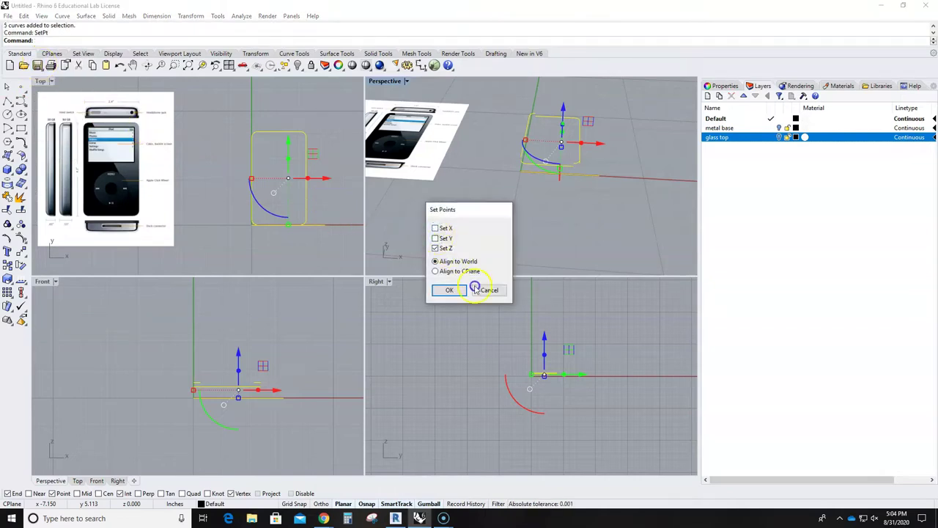
pyautogui.click(444, 290)
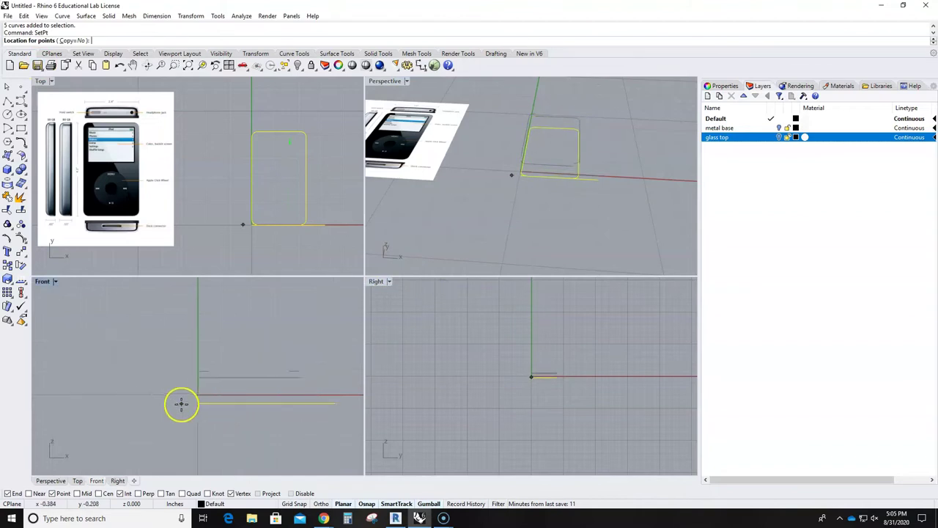
pyautogui.click(201, 392)
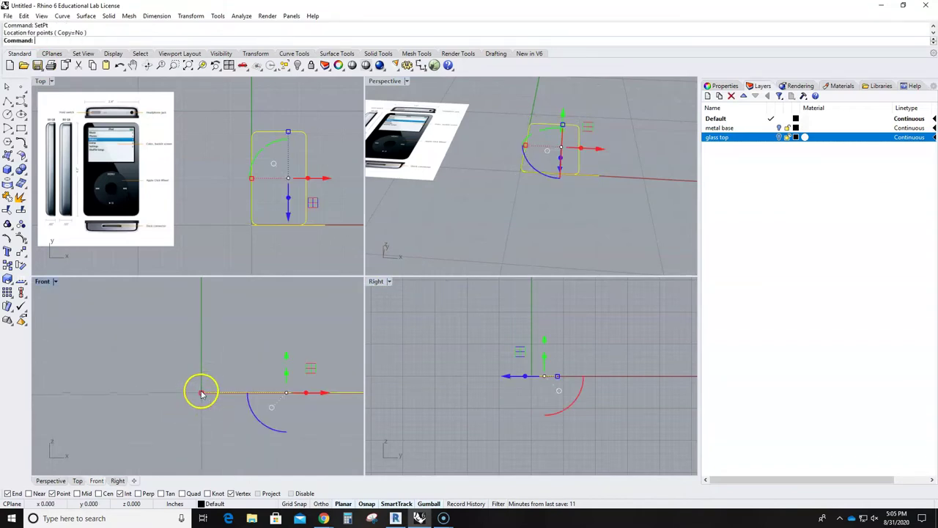
# Delete the leftover straight line that runs along the red axis past the outline's lower corner
pyautogui.click(611, 207)
pyautogui.scroll(5, 561, 253)
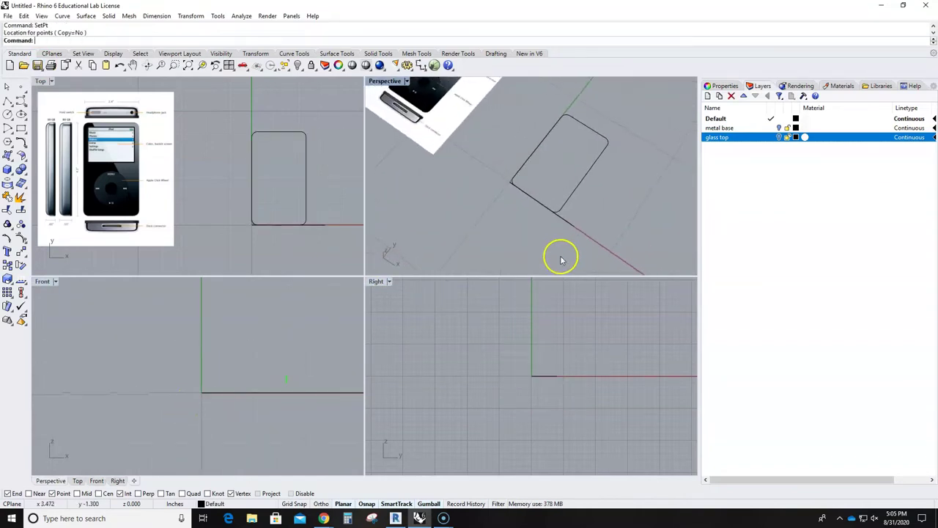
pyautogui.click(562, 219)
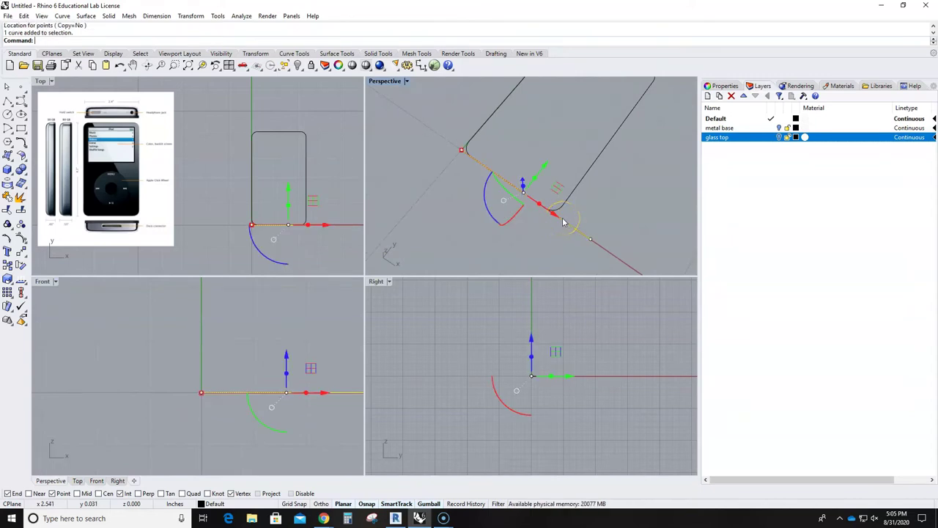
pyautogui.press('Delete')
# Select the four flattened outline curves in the Perspective view and join them into one closed curve
pyautogui.moveTo(562, 222)
pyautogui.mouseDown(button='right')
pyautogui.moveTo(507, 210)
pyautogui.moveTo(546, 216)
pyautogui.mouseUp(button='right')
pyautogui.scroll(-3, 545, 216)
pyautogui.moveTo(529, 135); pyautogui.dragTo(603, 238)
pyautogui.click(552, 225)
pyautogui.moveTo(553, 224); pyautogui.dragTo(545, 193, button='right')
pyautogui.moveTo(513, 121); pyautogui.dragTo(630, 242)
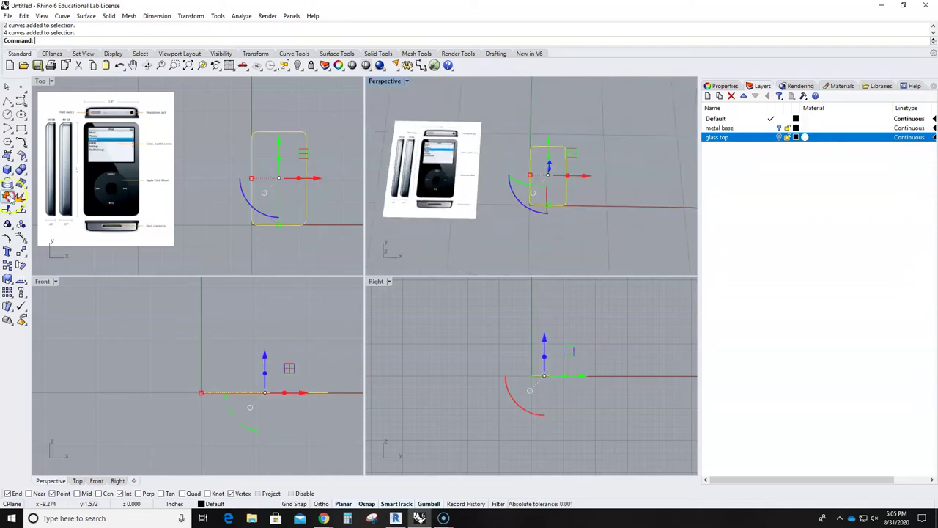
pyautogui.click(7, 197)
pyautogui.click(567, 259)
# Move the three segments at the closed outline's lower end upward to just above its middle, forming the screen outline
pyautogui.scroll(2, 557, 224)
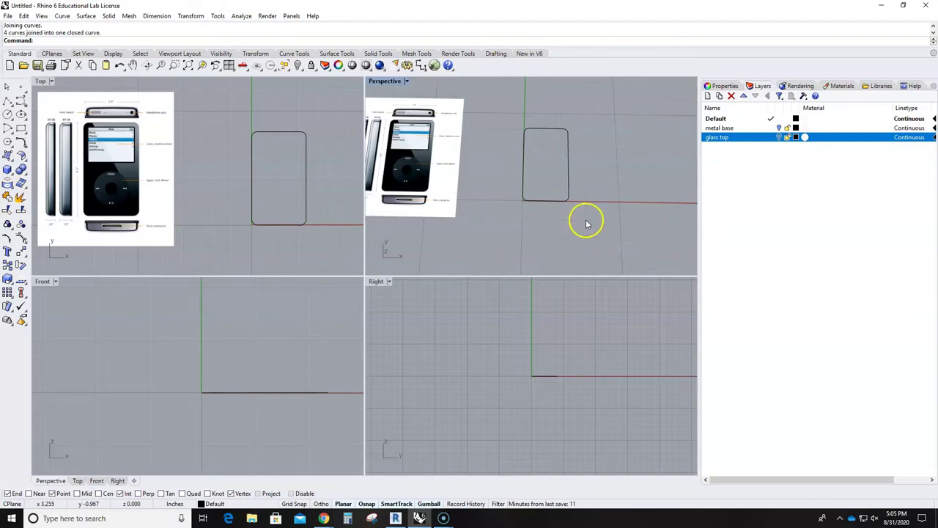
pyautogui.keyDown('ctrl'); pyautogui.keyDown('shift'); pyautogui.moveTo(507, 179); pyautogui.dragTo(623, 260); pyautogui.keyUp('shift'); pyautogui.keyUp('ctrl')
pyautogui.moveTo(546, 180); pyautogui.dragTo(546, 138)
pyautogui.click(631, 165)
pyautogui.moveTo(623, 195); pyautogui.dragTo(570, 186, button='right')
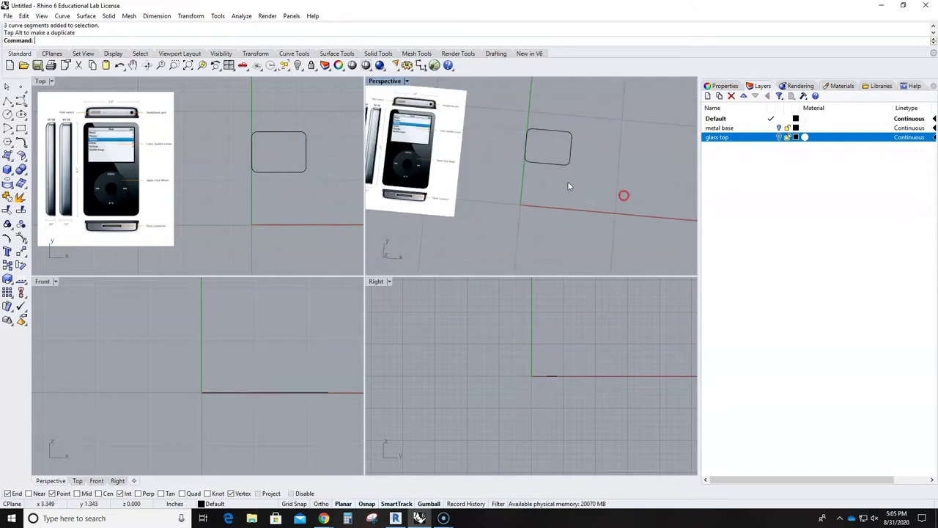
# In the maximized Top view, show the glass top layer and scale the screen outline inward from the body's edges
pyautogui.doubleClick(41, 81)
pyautogui.scroll(-1, 415, 249)
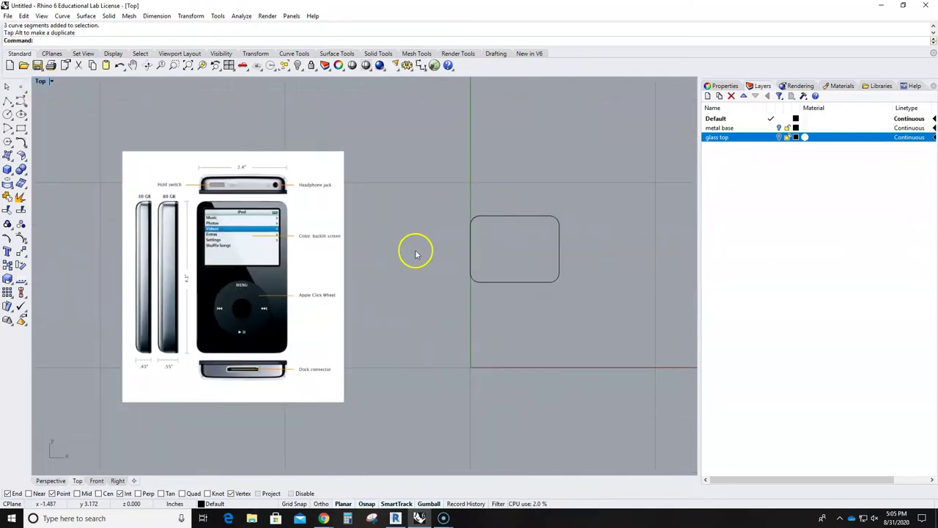
pyautogui.click(778, 137)
pyautogui.click(536, 286)
pyautogui.scroll(3, 505, 266)
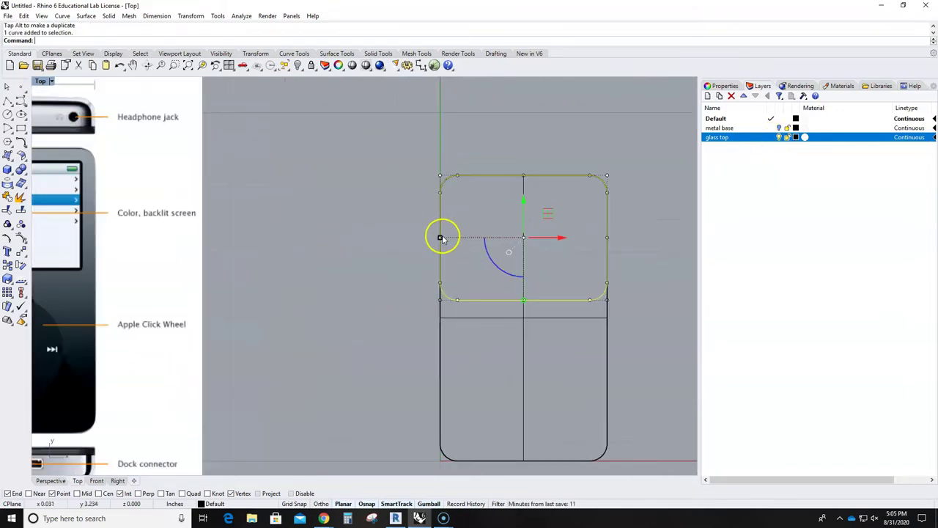
pyautogui.moveTo(439, 239); pyautogui.dragTo(450, 242)
pyautogui.click(392, 263)
pyautogui.scroll(-3, 391, 264)
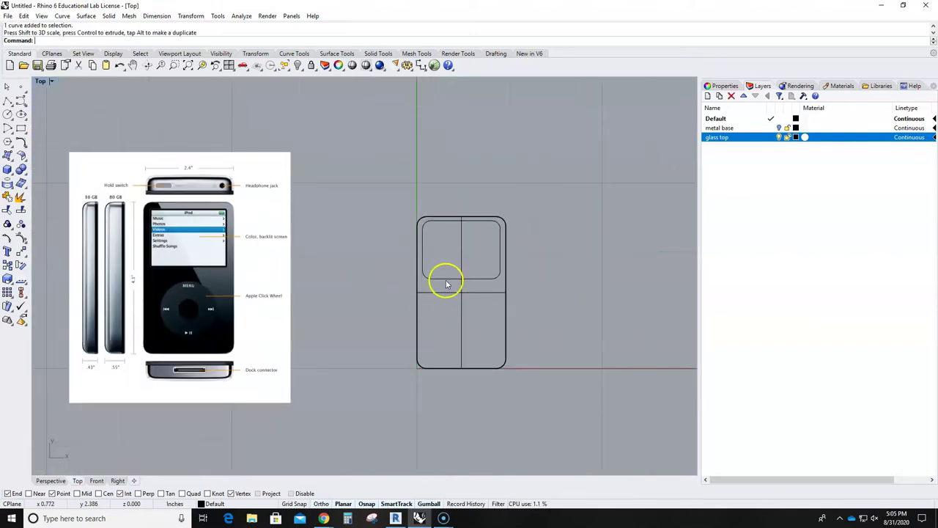
# Split the glass top polysurface with the rounded screen outline as the cutting object
pyautogui.moveTo(456, 320); pyautogui.dragTo(469, 300, button='right')
pyautogui.scroll(1, 453, 287)
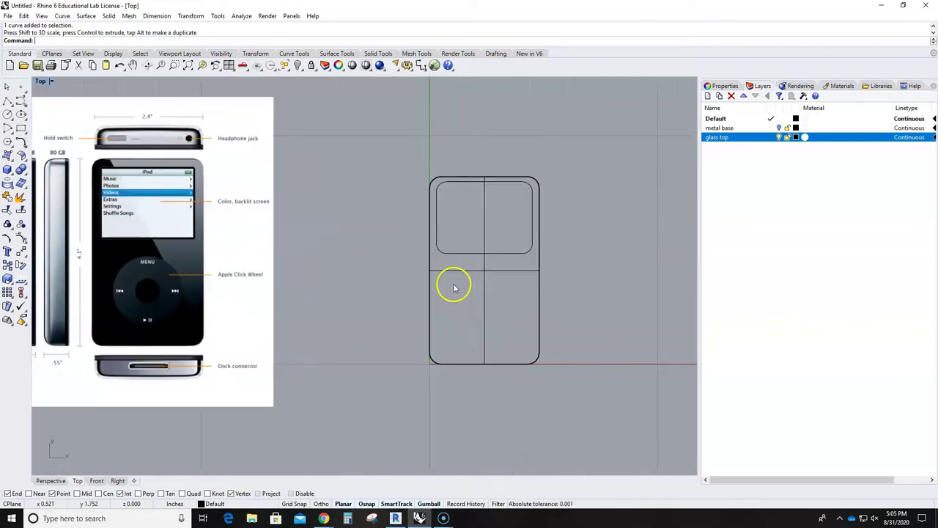
pyautogui.click(21, 212)
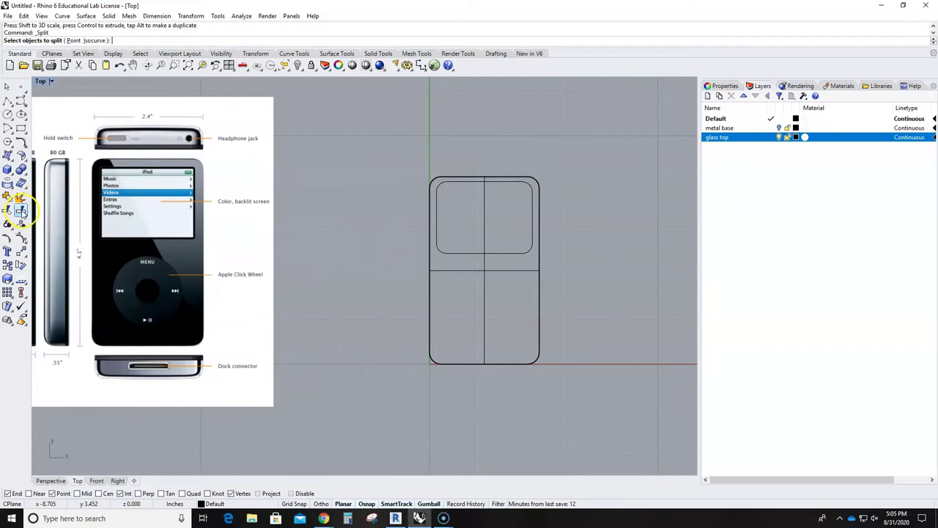
pyautogui.click(429, 281)
pyautogui.press('Return')
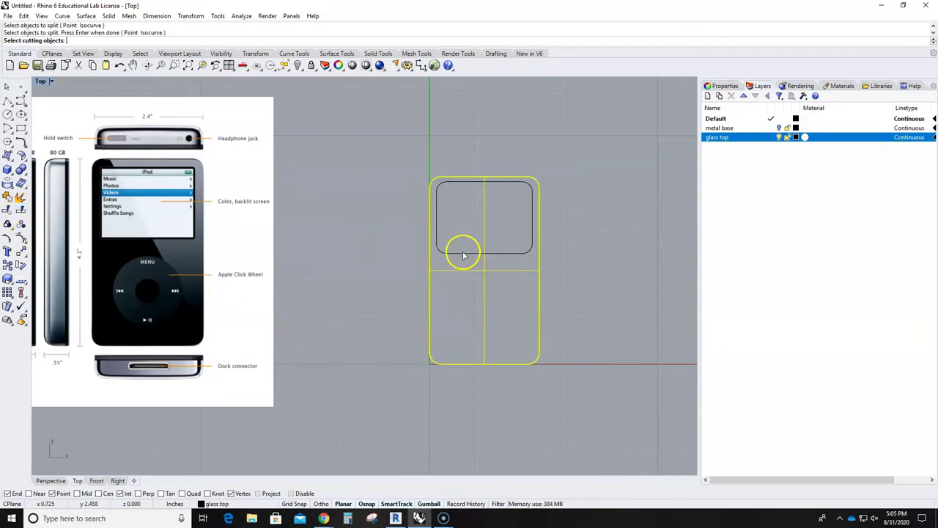
pyautogui.click(462, 254)
pyautogui.press('Return')
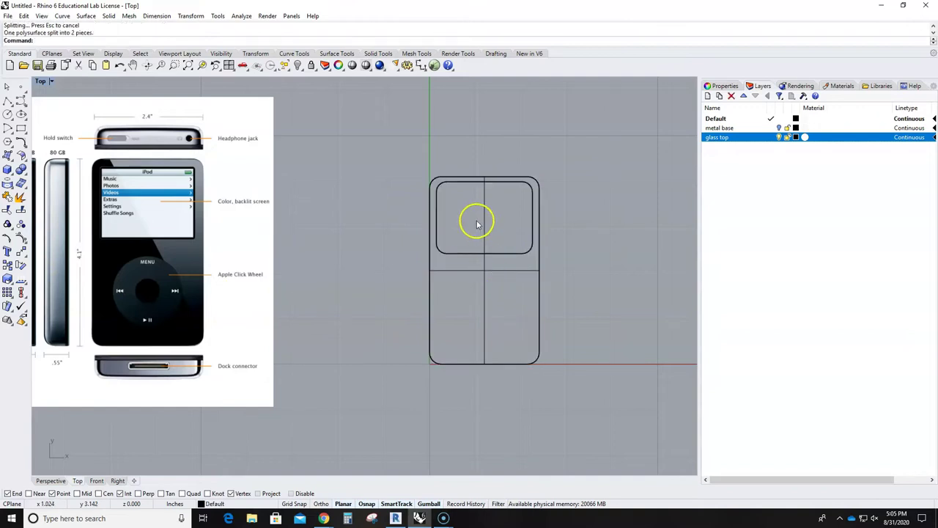
# Select the split screen surface, lift it in the maximized Perspective view to check the cut, and undo the lift
pyautogui.click(477, 224)
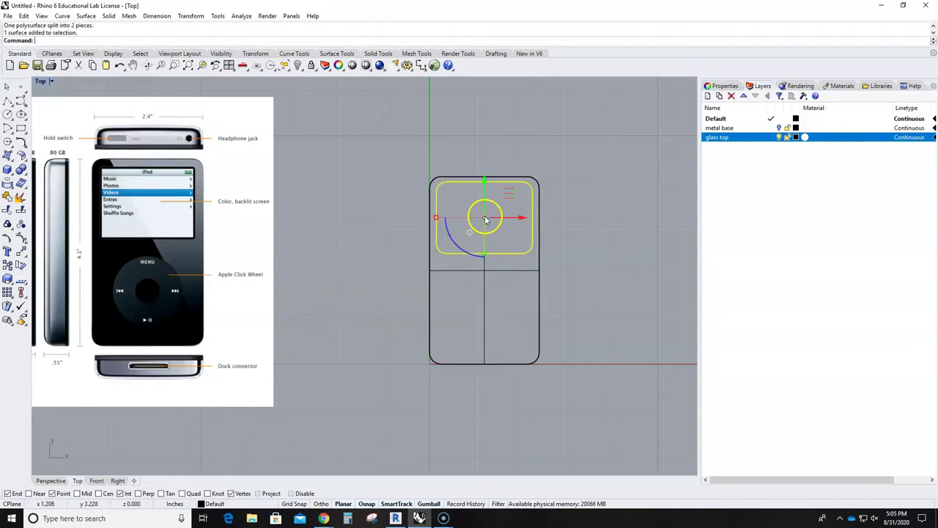
pyautogui.doubleClick(46, 84)
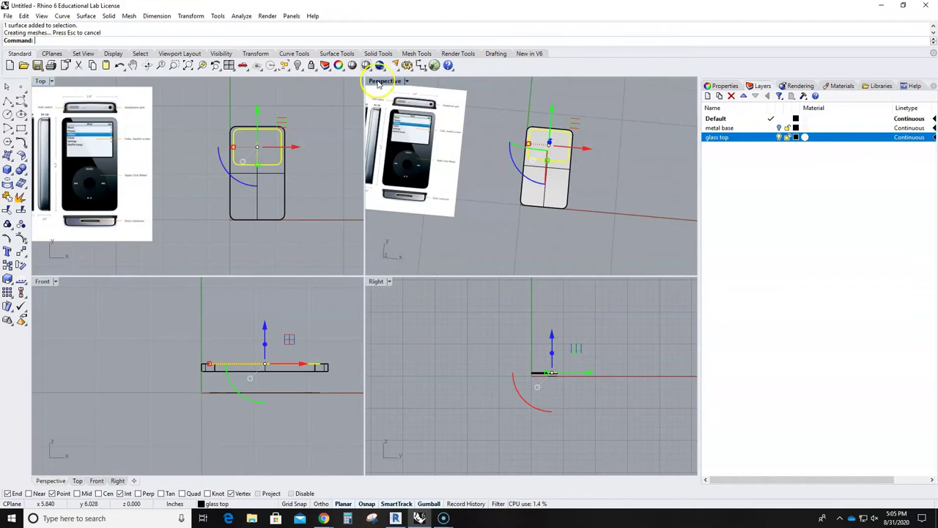
pyautogui.doubleClick(385, 81)
pyautogui.moveTo(507, 218); pyautogui.dragTo(435, 205, button='right')
pyautogui.moveTo(424, 209); pyautogui.dragTo(421, 174)
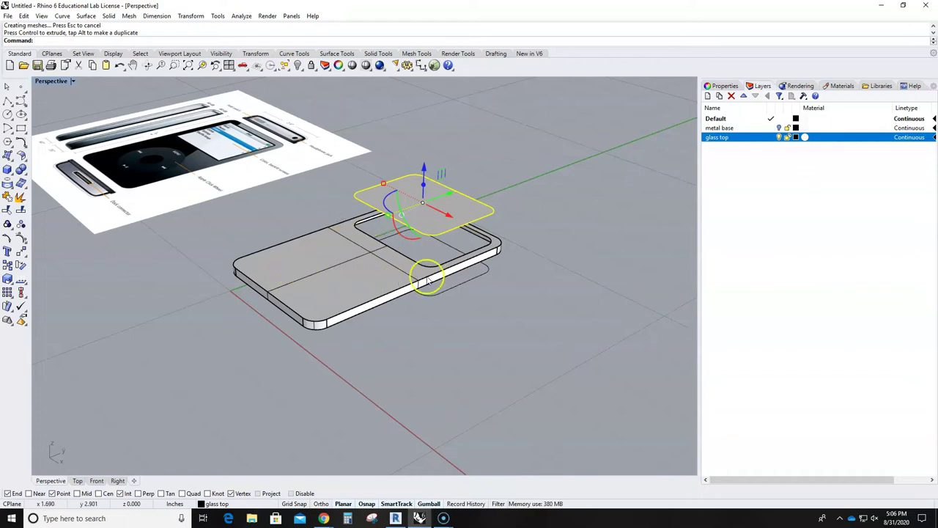
pyautogui.hotkey('ctrl', 'z')
# Lower the screen surface slightly below the glass top's face and inspect the recess around its edge
pyautogui.scroll(3, 430, 272)
pyautogui.scroll(2, 421, 166)
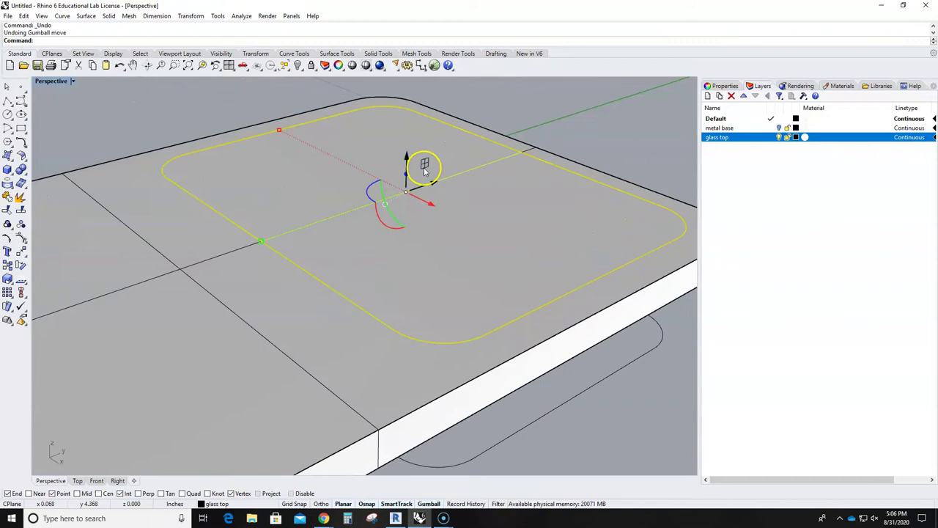
pyautogui.moveTo(407, 163)
pyautogui.mouseDown()
pyautogui.moveTo(404, 211)
pyautogui.moveTo(396, 161)
pyautogui.mouseUp()
pyautogui.click(459, 100)
pyautogui.scroll(-5, 455, 224)
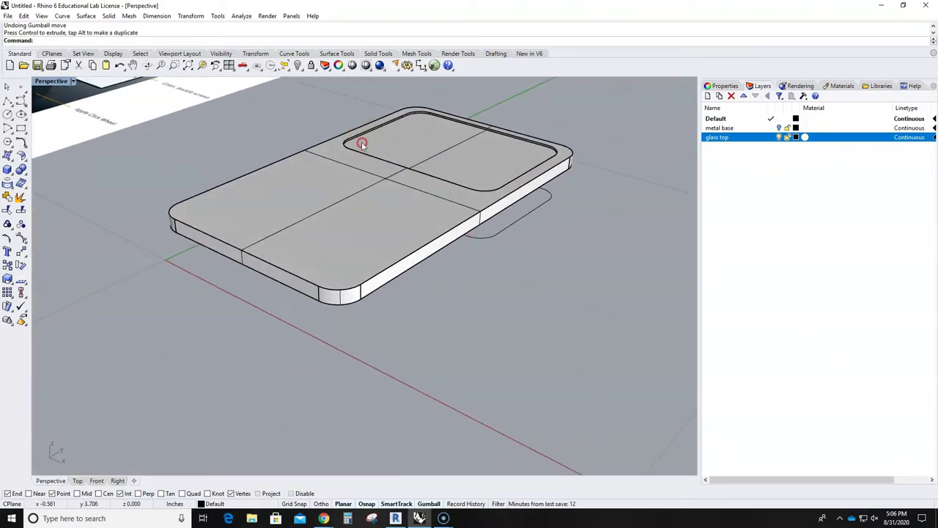
pyautogui.scroll(6, 364, 147)
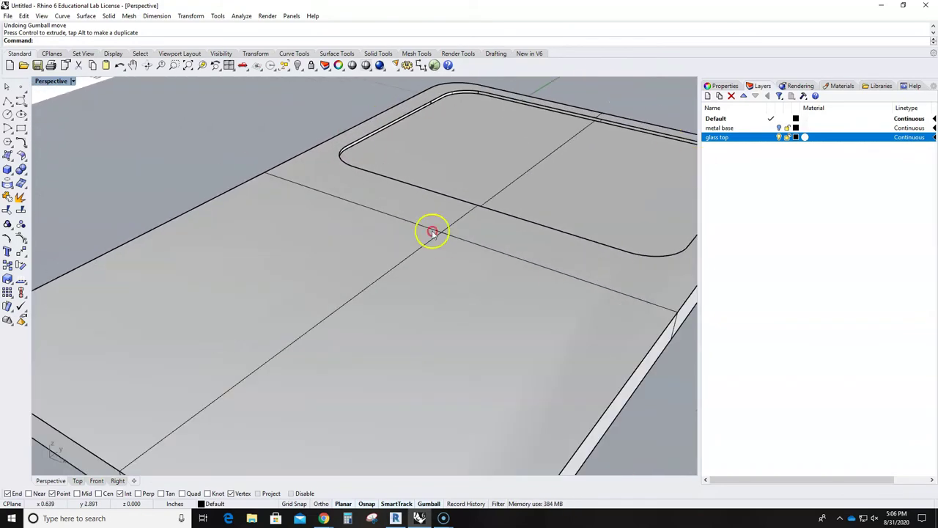
pyautogui.scroll(2, 423, 120)
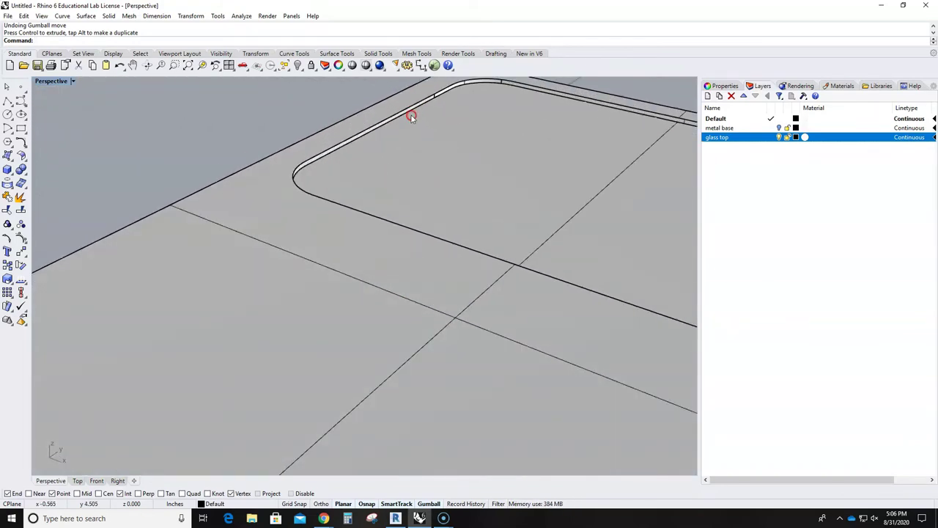
# Examine the recessed screen and the step around its edge on the glass top from several angles
pyautogui.scroll(-7, 411, 121)
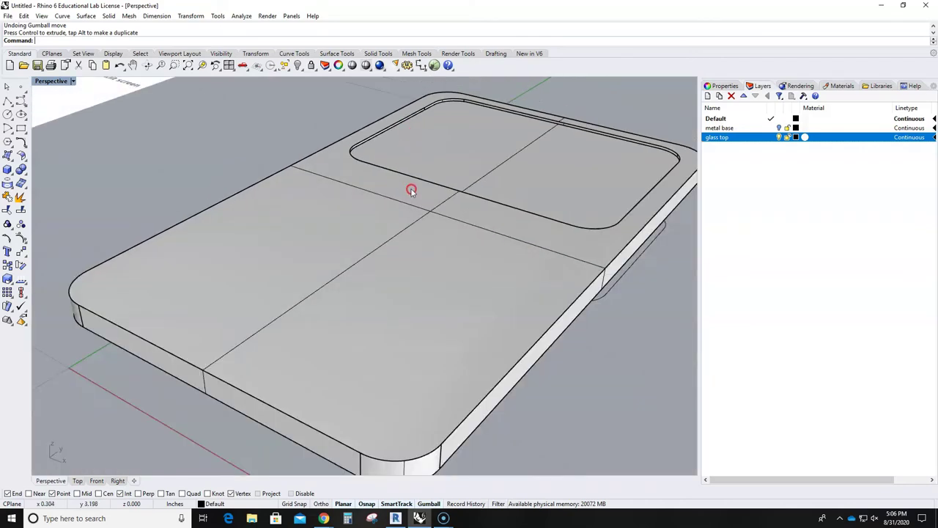
pyautogui.keyDown('shift'); pyautogui.moveTo(421, 200); pyautogui.dragTo(419, 282, button='right'); pyautogui.keyUp('shift')
pyautogui.scroll(-4, 418, 282)
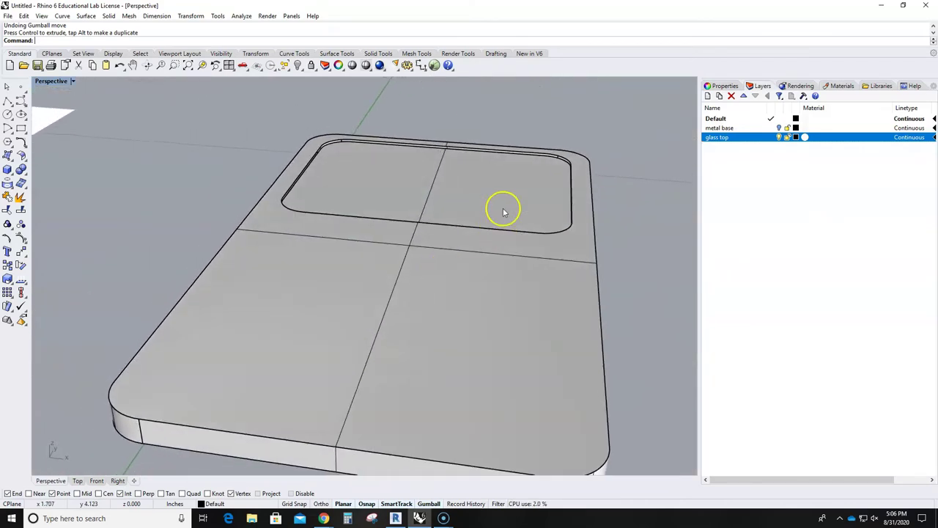
pyautogui.moveTo(416, 219); pyautogui.dragTo(454, 249, button='right')
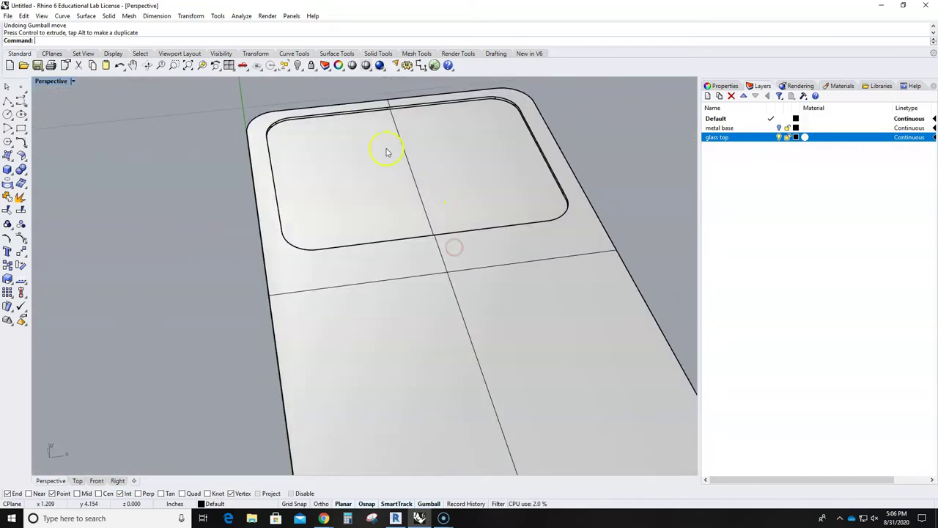
pyautogui.moveTo(354, 157); pyautogui.dragTo(318, 111, button='right')
pyautogui.scroll(6, 387, 115)
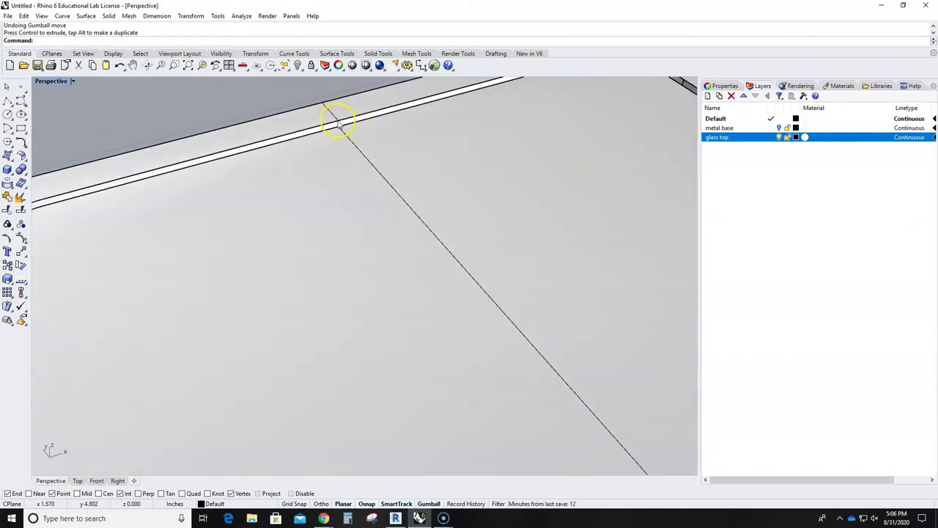
pyautogui.scroll(2, 323, 126)
pyautogui.keyDown('shift'); pyautogui.moveTo(358, 191); pyautogui.dragTo(424, 295, button='right'); pyautogui.keyUp('shift')
pyautogui.scroll(-5, 434, 281)
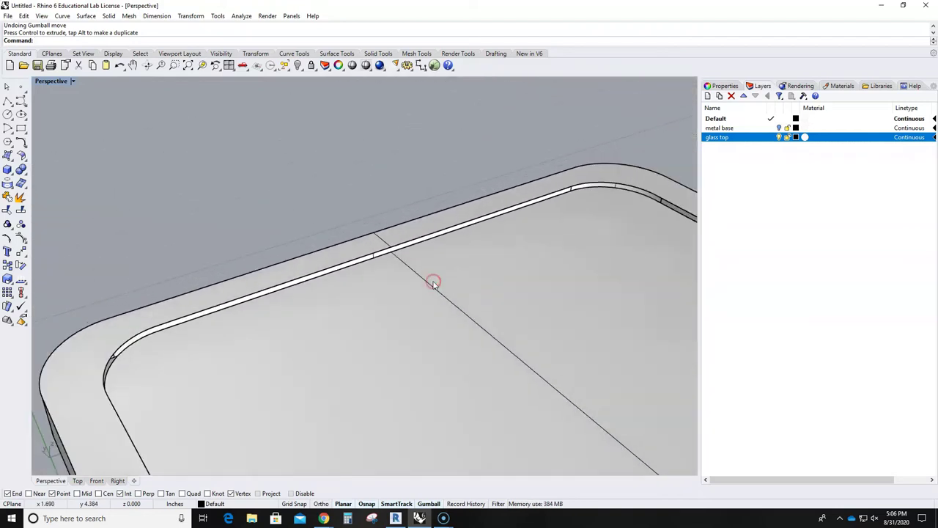
# Scale the recessed screen surface slightly inward to leave a narrow gap inside the glass opening, and deselect it
pyautogui.click(479, 394)
pyautogui.moveTo(480, 394); pyautogui.dragTo(472, 427, button='right')
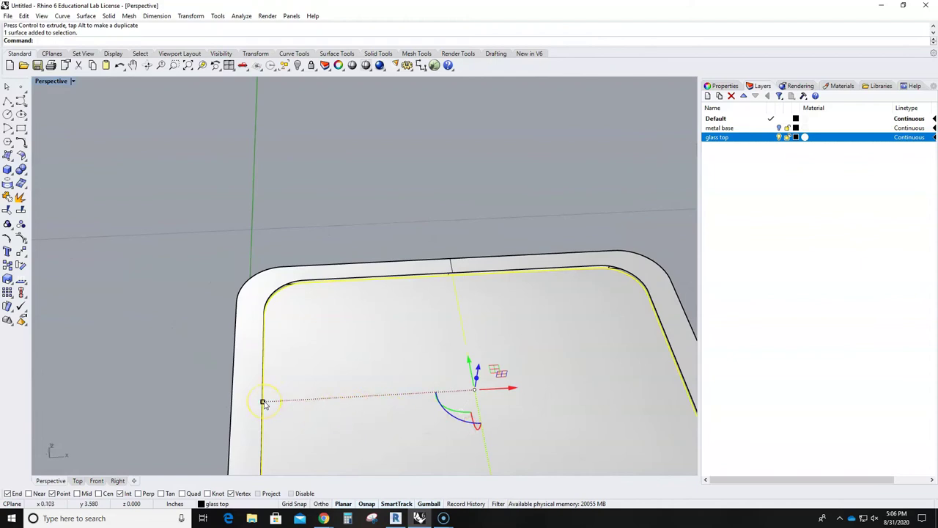
pyautogui.moveTo(264, 402); pyautogui.dragTo(266, 400)
pyautogui.click(264, 180)
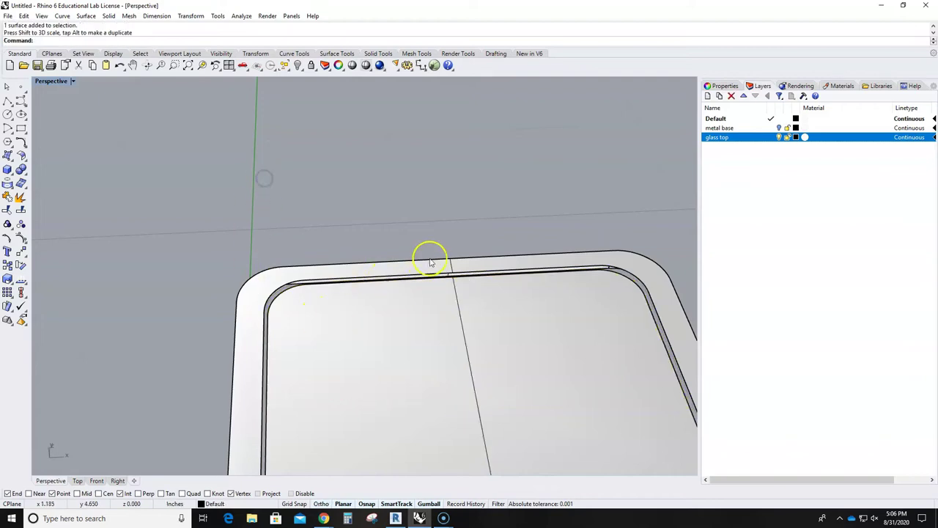
# Start a polyline and enable the Near, Perp and Quad object snaps for bridging the gap around the screen
pyautogui.scroll(7, 430, 259)
pyautogui.click(7, 100)
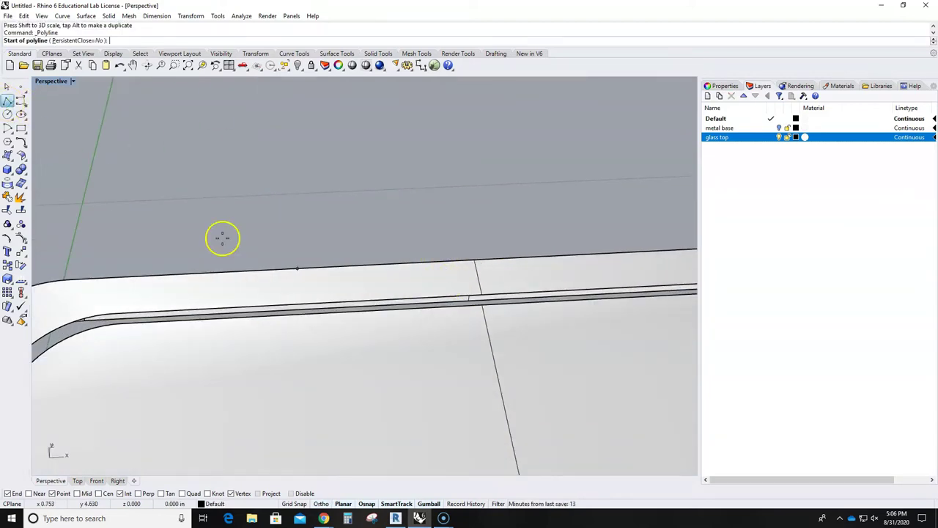
pyautogui.scroll(1, 469, 308)
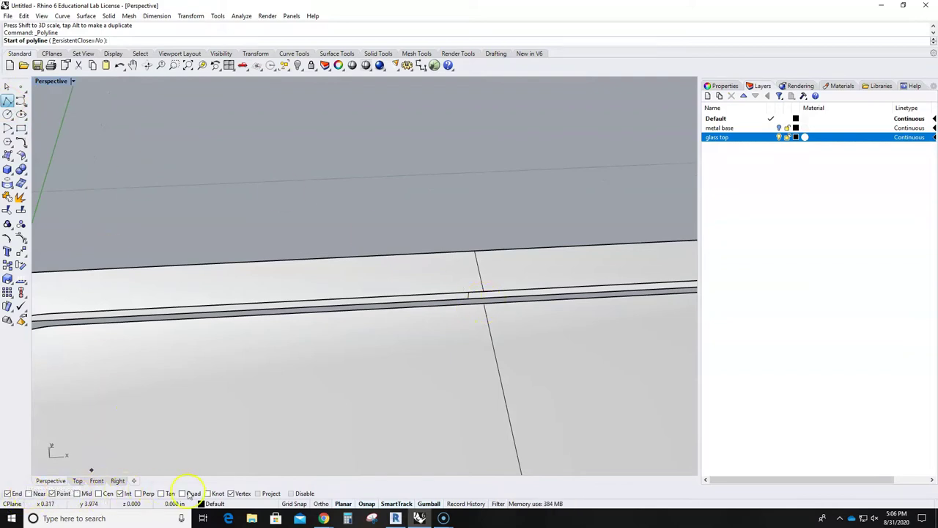
pyautogui.click(182, 493)
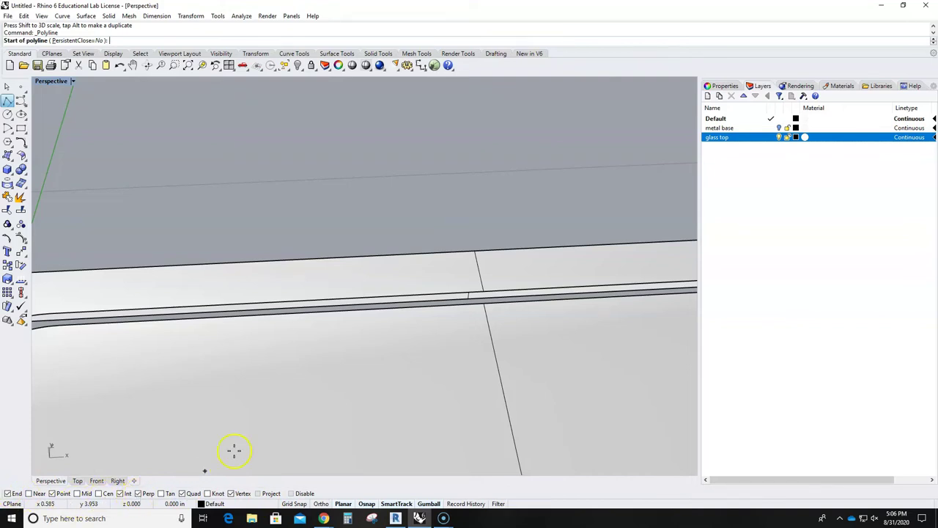
pyautogui.scroll(-5, 484, 330)
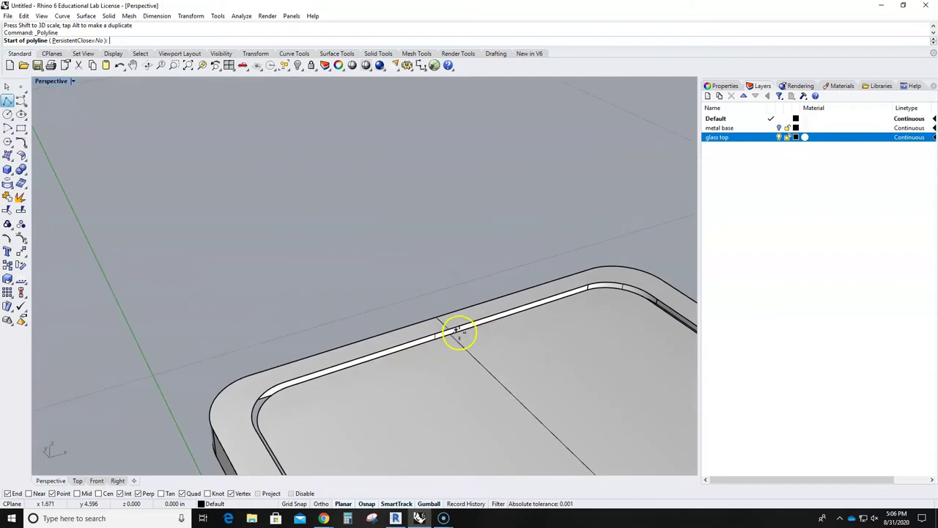
pyautogui.moveTo(445, 332); pyautogui.dragTo(249, 335, button='right')
pyautogui.scroll(4, 444, 339)
pyautogui.moveTo(151, 272); pyautogui.dragTo(316, 329, button='right')
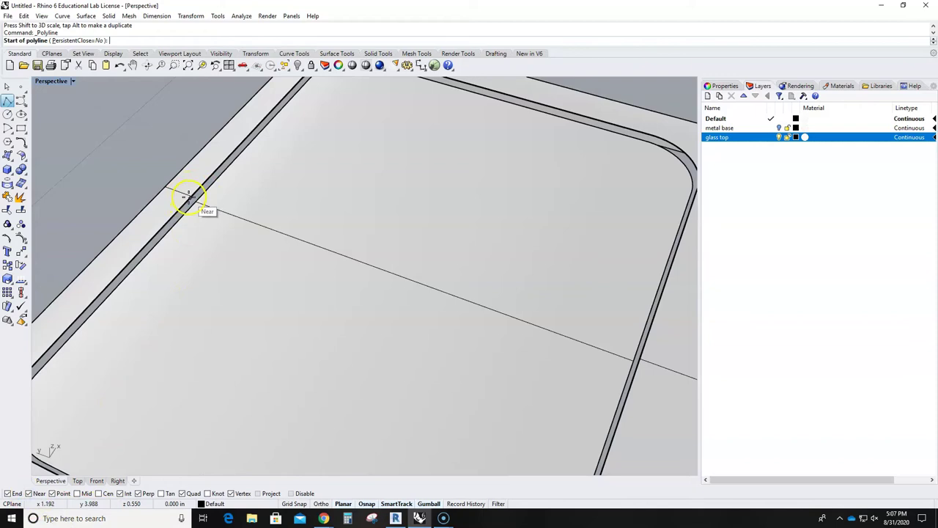
# Draw a short line from the glass opening's edge to the screen surface's edge near the centre line
pyautogui.scroll(2, 189, 192)
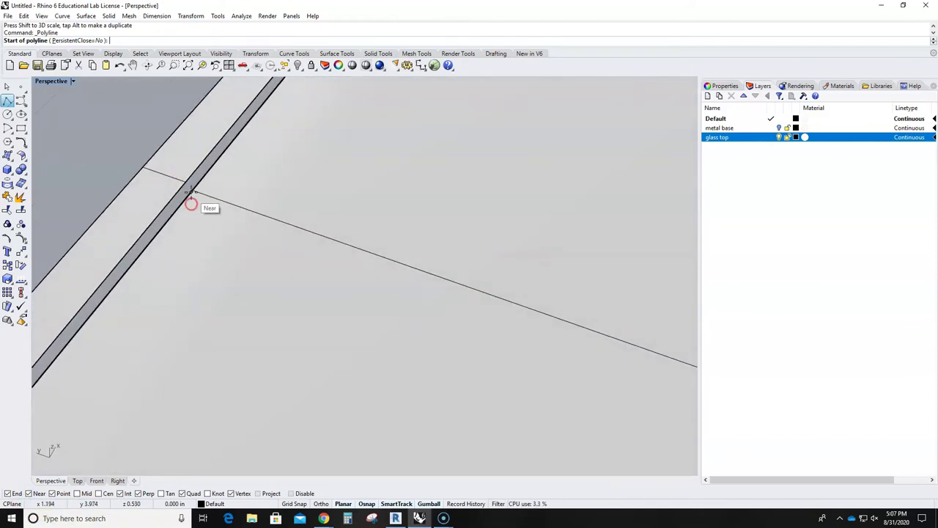
pyautogui.click(186, 182)
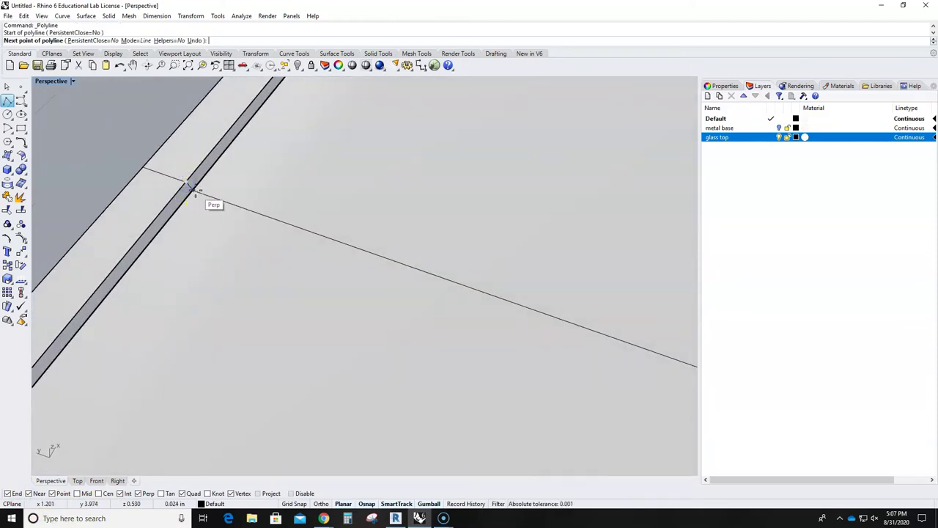
pyautogui.click(192, 188)
pyautogui.press('Return')
pyautogui.scroll(-5, 274, 241)
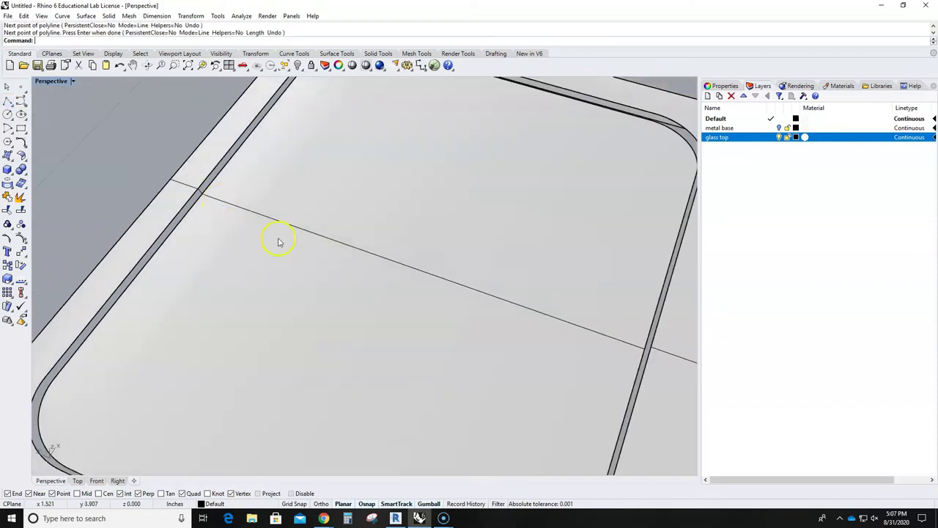
# Select the short bridging line to check that it spans the gap, and clear the selection
pyautogui.scroll(3, 299, 214)
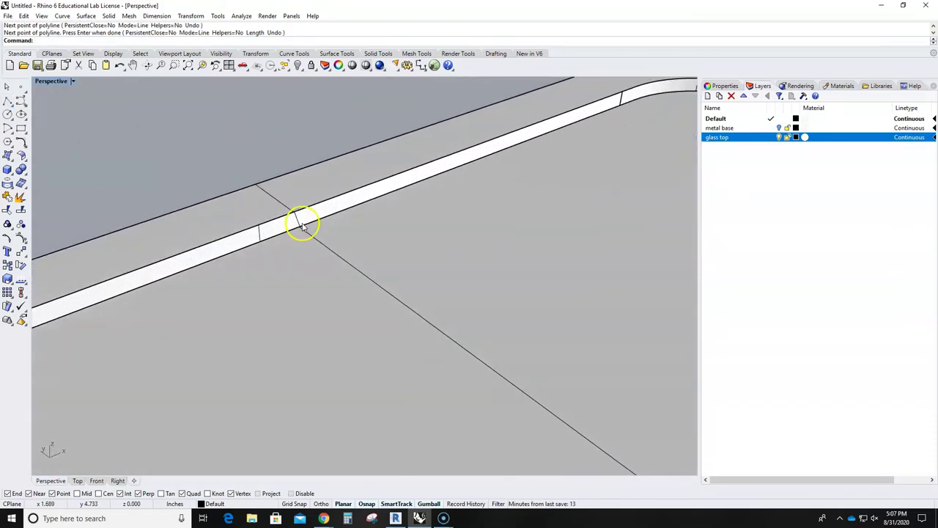
pyautogui.click(298, 224)
pyautogui.scroll(-1, 307, 228)
pyautogui.scroll(1, 306, 227)
pyautogui.click(265, 224)
pyautogui.scroll(1, 266, 227)
pyautogui.scroll(-5, 260, 268)
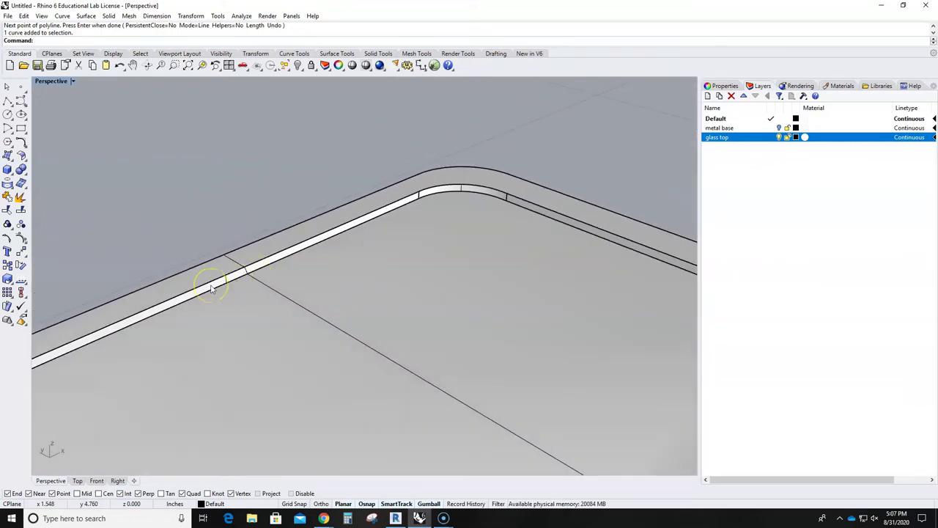
# Create a closed Sweep2 surface using the glass opening and screen edges as rails and the short line as cross section
pyautogui.write('Swep')
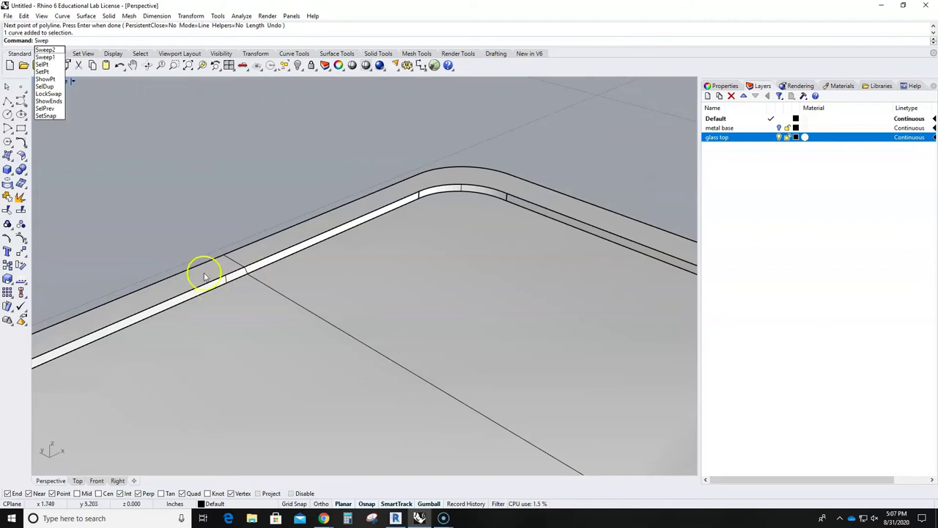
pyautogui.click(46, 49)
pyautogui.scroll(1, 241, 271)
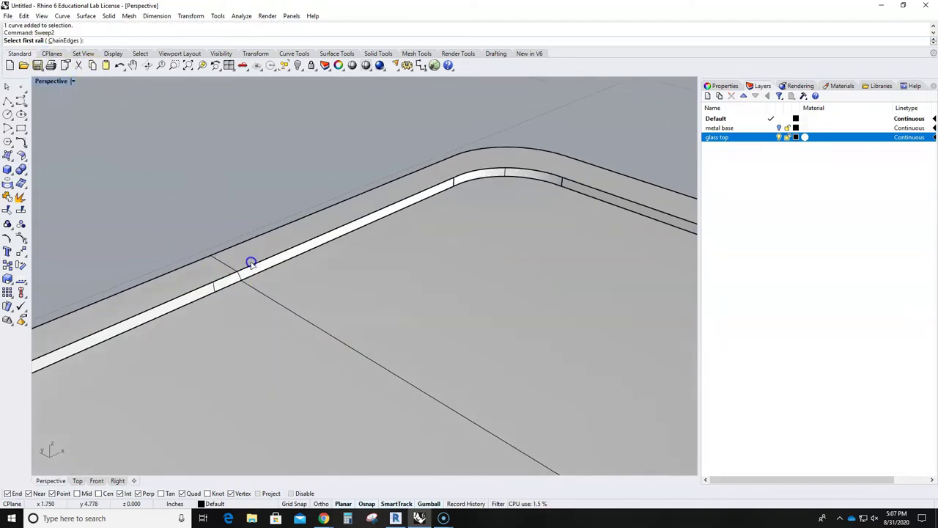
pyautogui.click(248, 268)
pyautogui.click(252, 278)
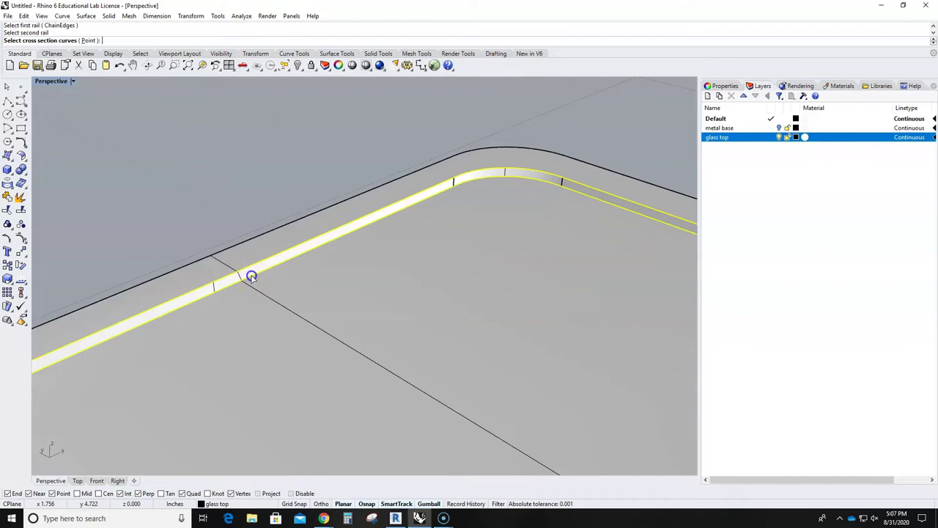
pyautogui.click(240, 280)
pyautogui.press('Return')
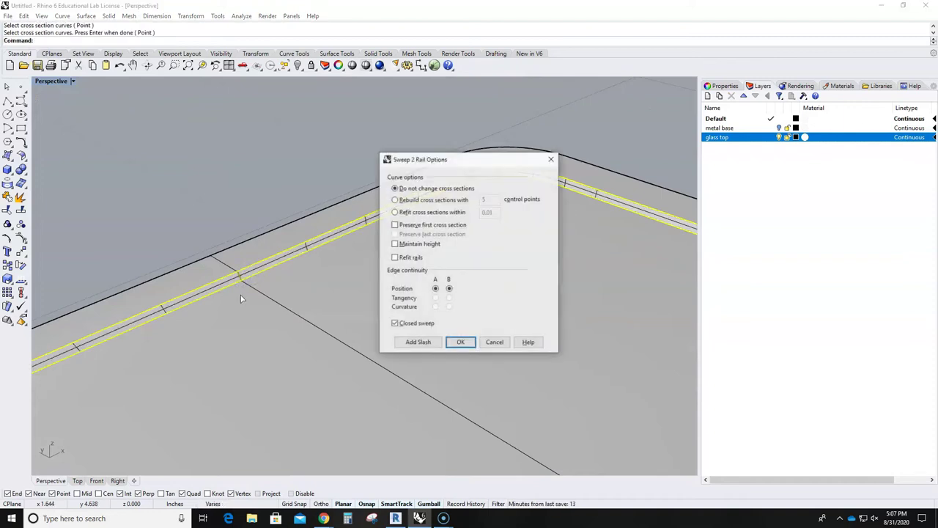
pyautogui.click(396, 324)
pyautogui.click(456, 344)
# Review the swept bevel around the screen in Arctic display mode, and return the Perspective view to Shaded
pyautogui.scroll(-8, 456, 345)
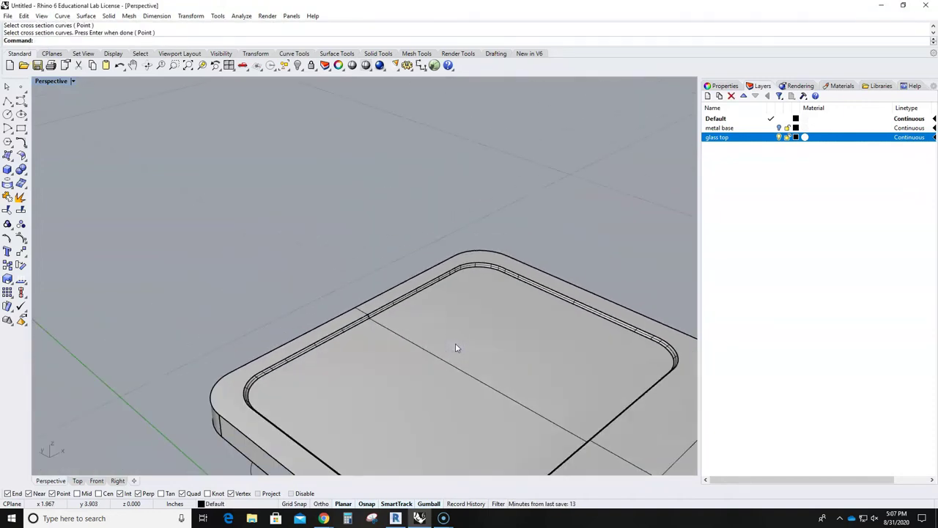
pyautogui.moveTo(456, 348); pyautogui.dragTo(362, 347, button='right')
pyautogui.scroll(-2, 332, 398)
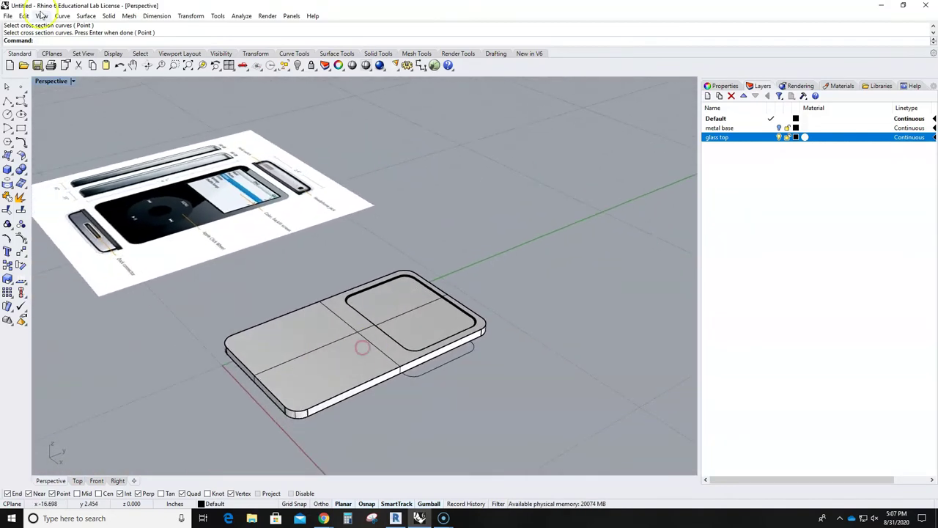
pyautogui.click(71, 82)
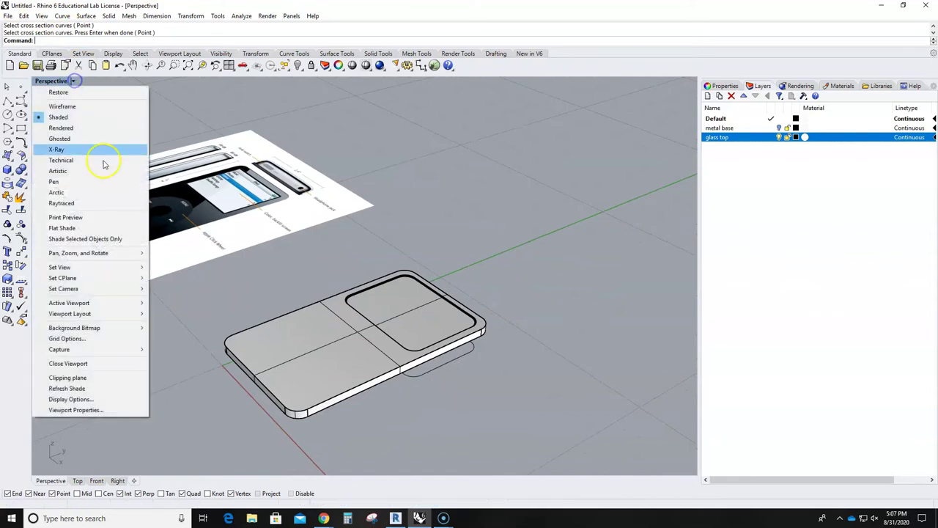
pyautogui.click(55, 194)
pyautogui.moveTo(287, 301); pyautogui.dragTo(533, 367, button='right')
pyautogui.click(72, 81)
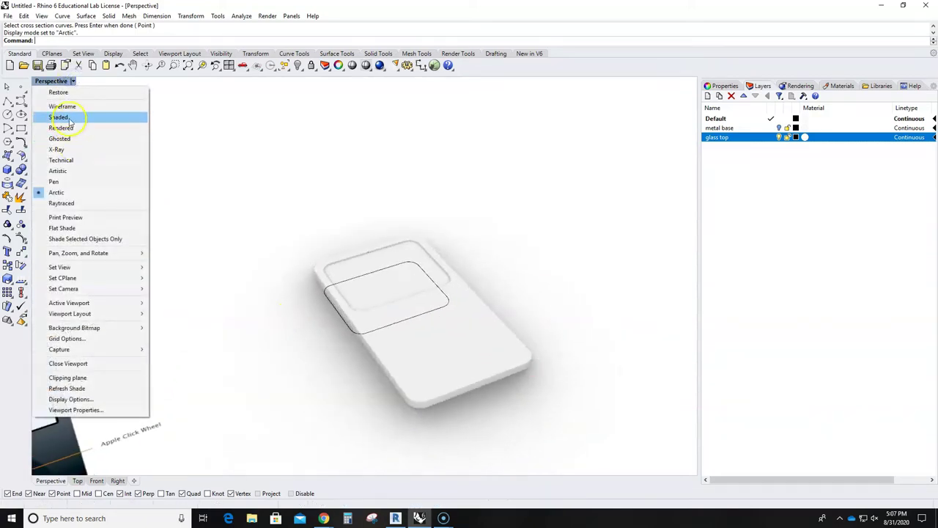
pyautogui.click(64, 118)
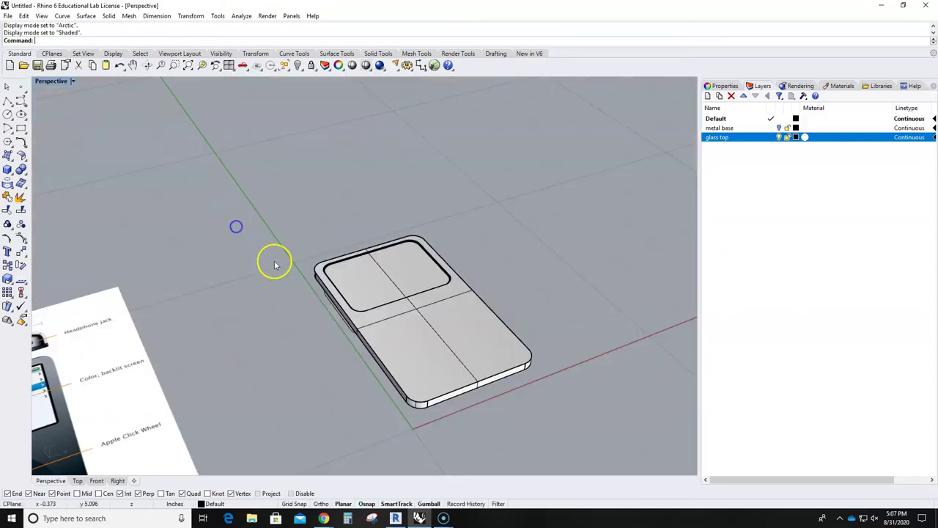
# Switch to the maximized Top view with the iPod body and the reference picture side by side
pyautogui.moveTo(275, 262); pyautogui.dragTo(291, 241, button='right')
pyautogui.scroll(-10, 293, 242)
pyautogui.moveTo(297, 310); pyautogui.dragTo(275, 348, button='right')
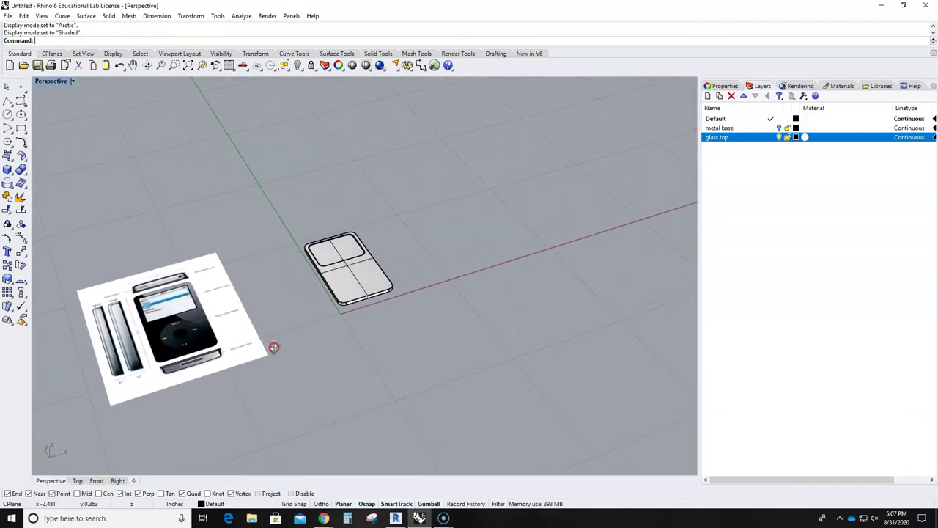
pyautogui.scroll(3, 273, 347)
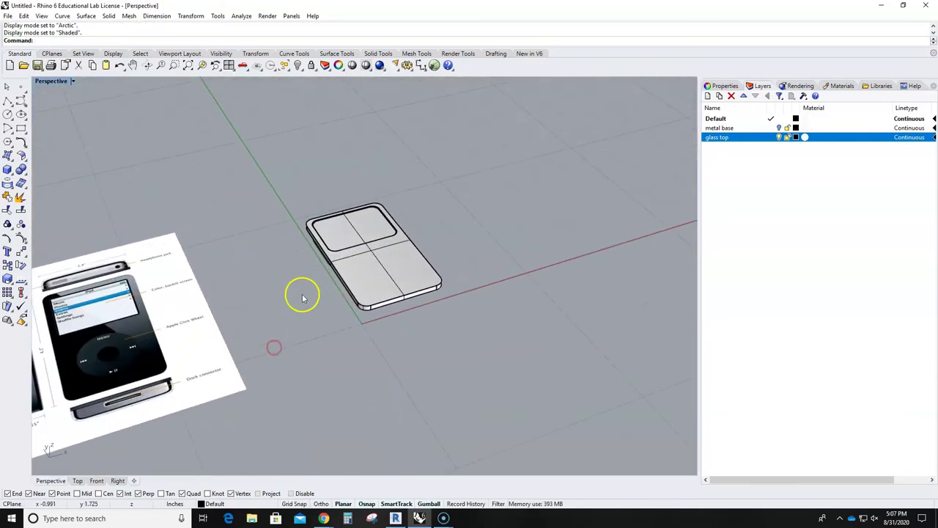
pyautogui.doubleClick(53, 82)
pyautogui.doubleClick(41, 81)
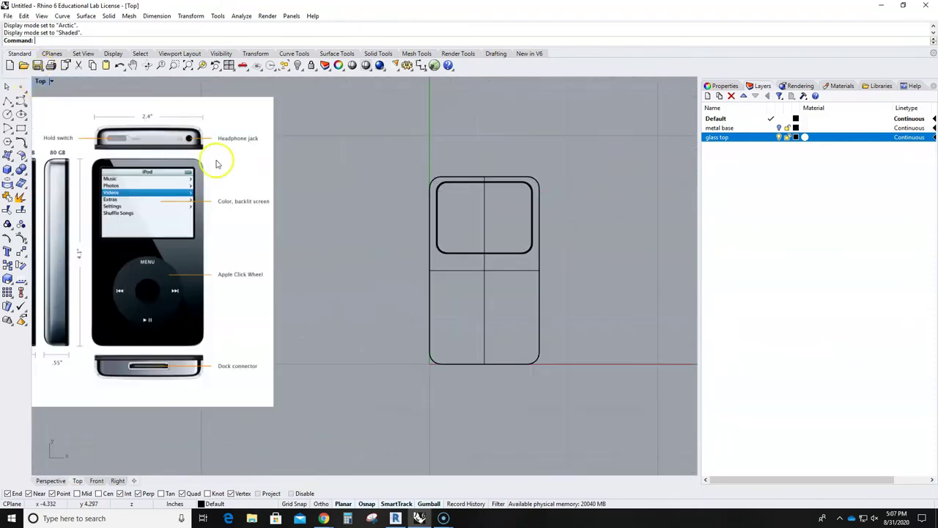
pyautogui.scroll(1, 375, 214)
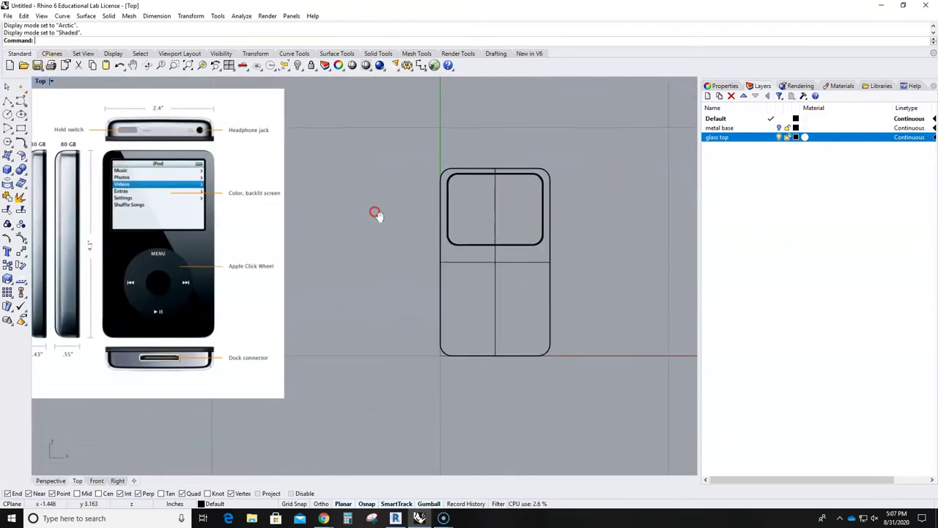
# Draw the click wheel circle centred on the middle of the screen's upper edge, and move it down onto the body's lower half
pyautogui.click(8, 112)
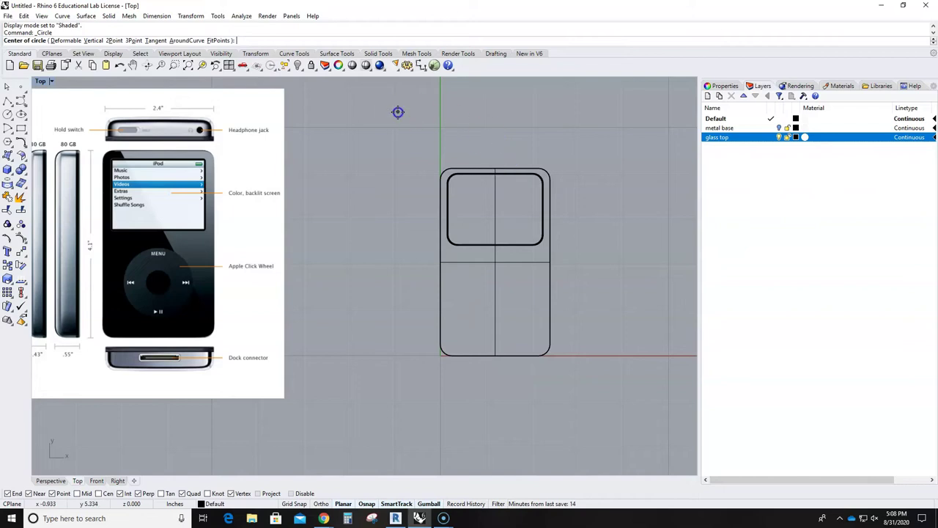
pyautogui.scroll(4, 480, 206)
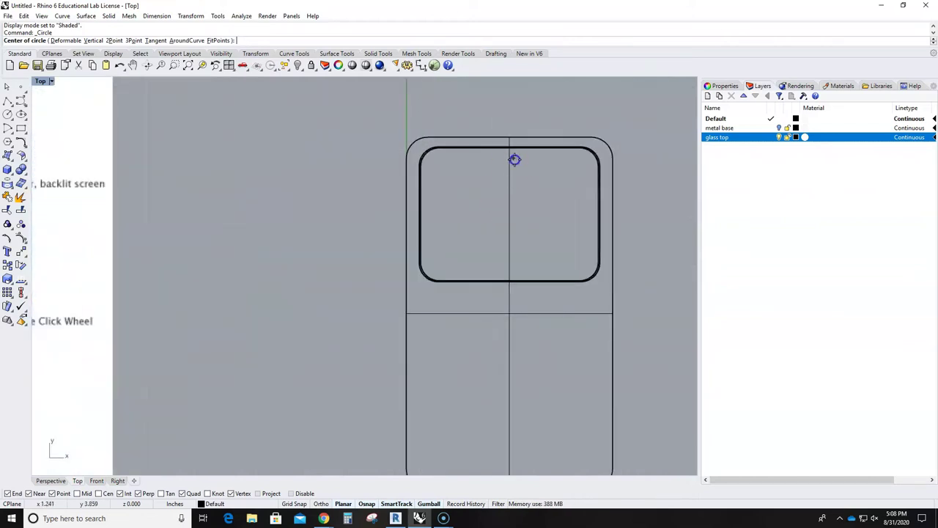
pyautogui.click(509, 146)
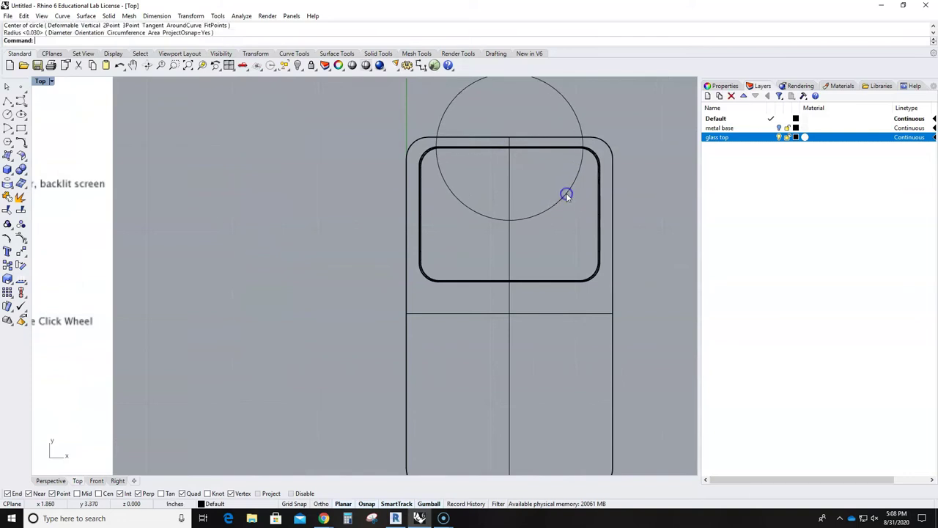
pyautogui.click(543, 217)
pyautogui.scroll(-3, 533, 187)
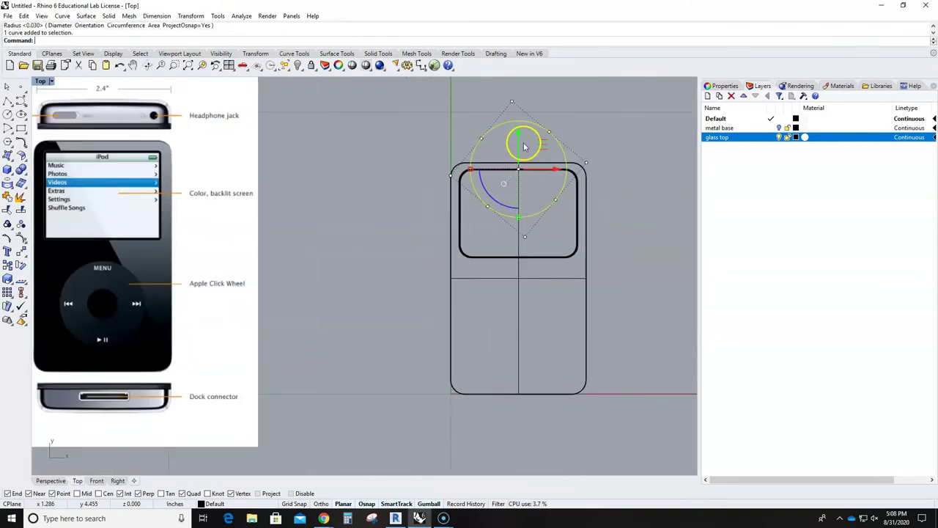
pyautogui.moveTo(519, 142); pyautogui.dragTo(526, 294)
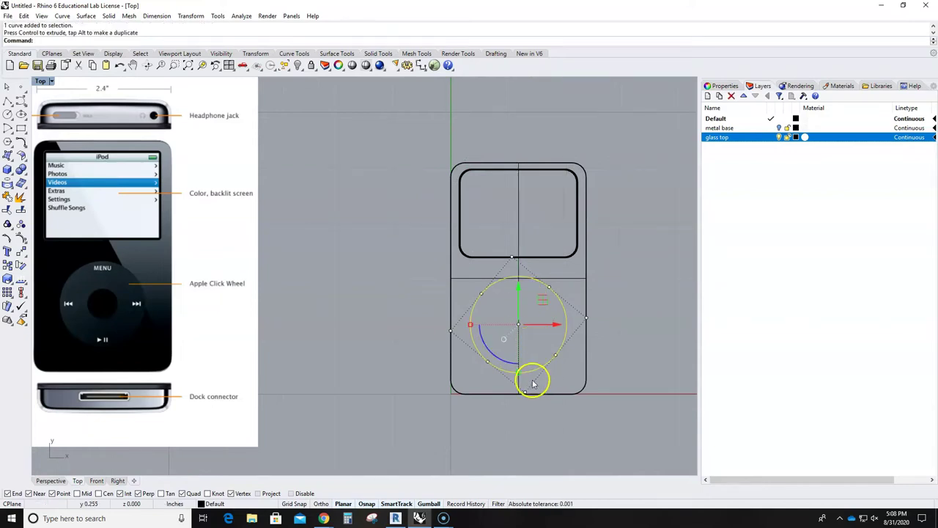
# Scale the click wheel circle down uniformly so it sits just below the body's horizontal midline
pyautogui.keyDown('shift'); pyautogui.moveTo(519, 372); pyautogui.dragTo(521, 364); pyautogui.keyUp('shift')
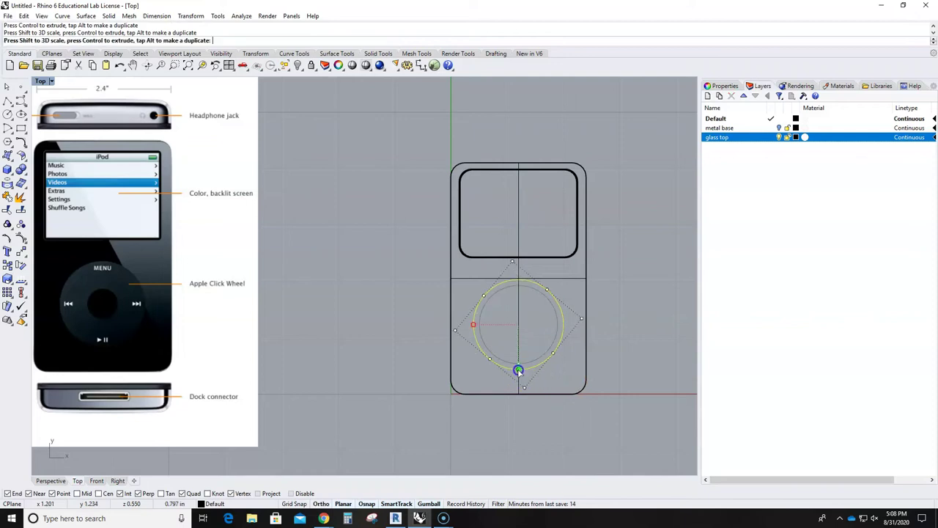
pyautogui.moveTo(518, 370); pyautogui.dragTo(518, 370)
pyautogui.click(655, 360)
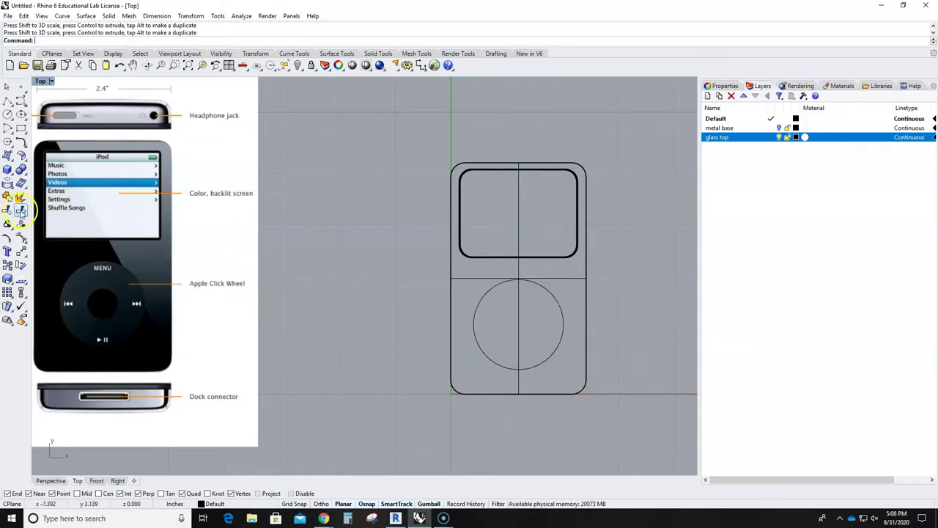
# Split the glass top polysurface using the click wheel circle as the cutting object
pyautogui.click(21, 212)
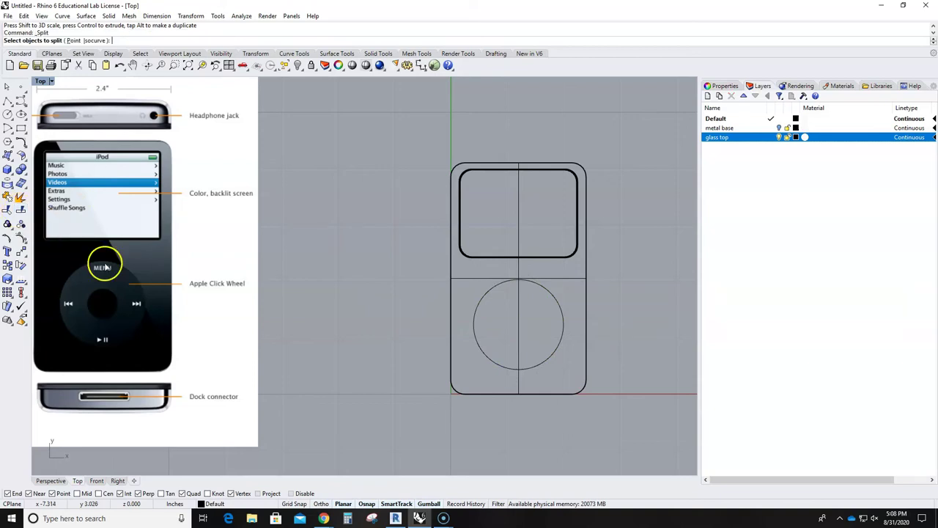
pyautogui.click(479, 278)
pyautogui.click(481, 307)
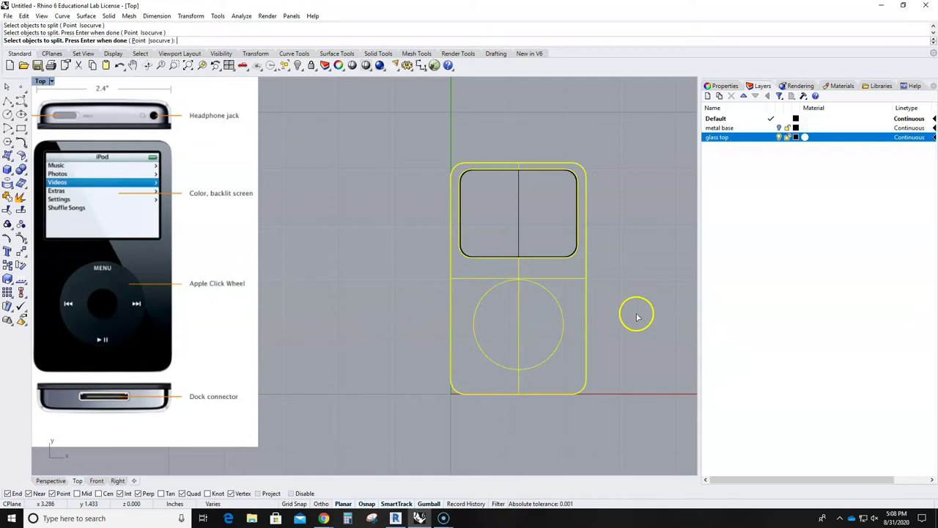
pyautogui.press('Return')
pyautogui.press('Return')
pyautogui.press('Return')
pyautogui.click(560, 282)
pyautogui.press('Return')
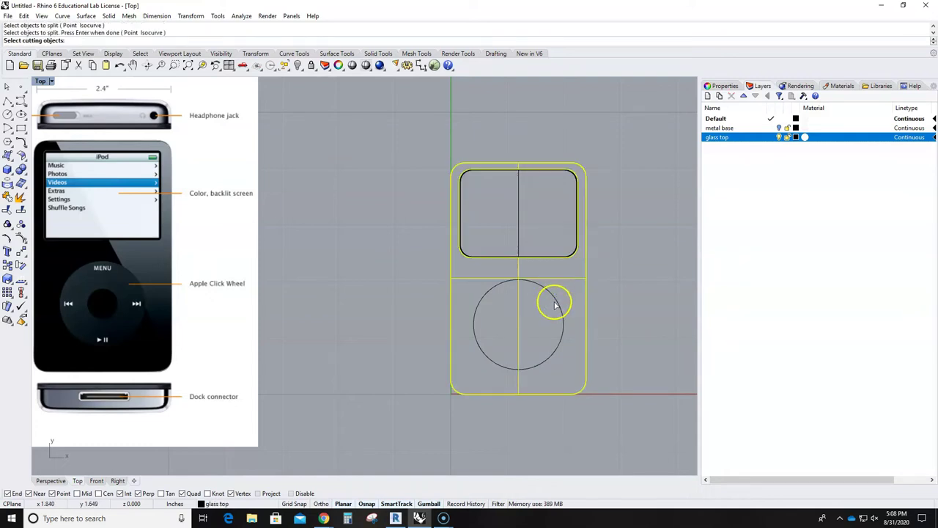
pyautogui.click(557, 303)
pyautogui.press('Return')
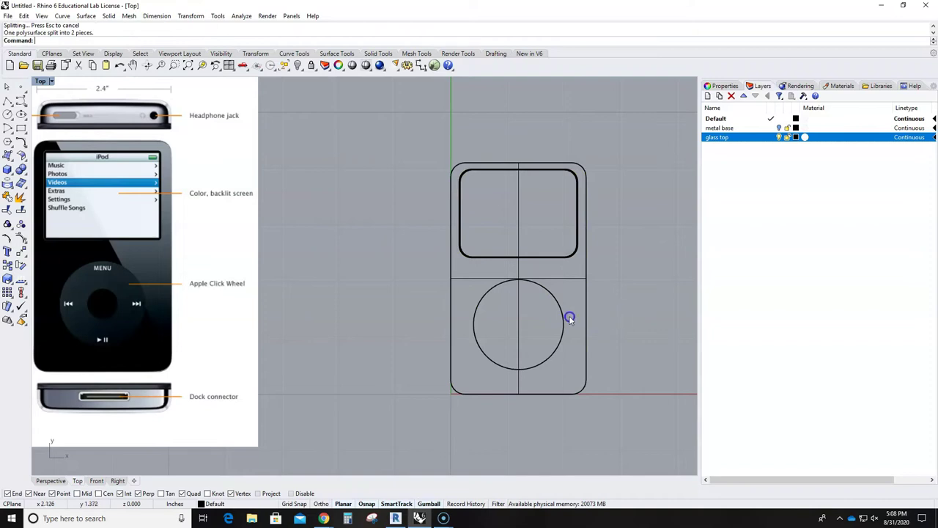
# Examine the split click wheel surface in the maximized Perspective view and compare it with the reference picture's wheel
pyautogui.scroll(3, 533, 307)
pyautogui.scroll(-1, 528, 322)
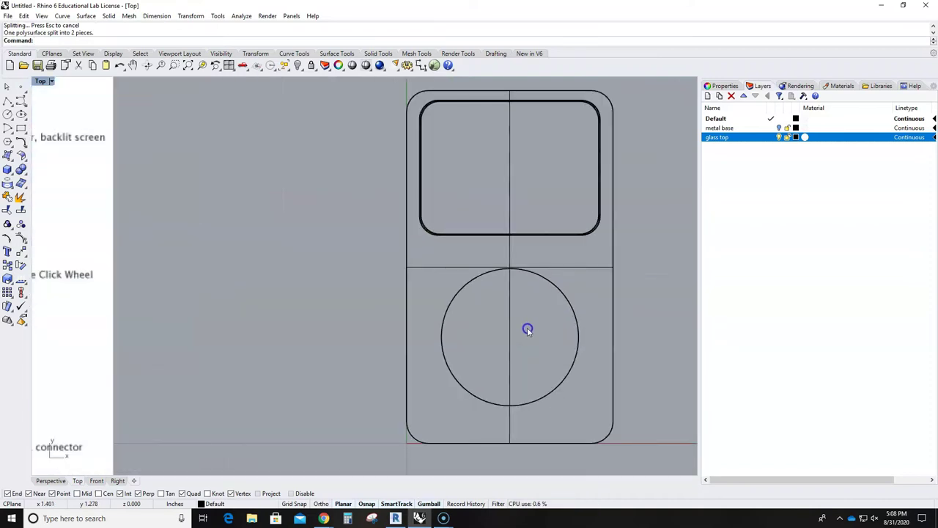
pyautogui.doubleClick(42, 82)
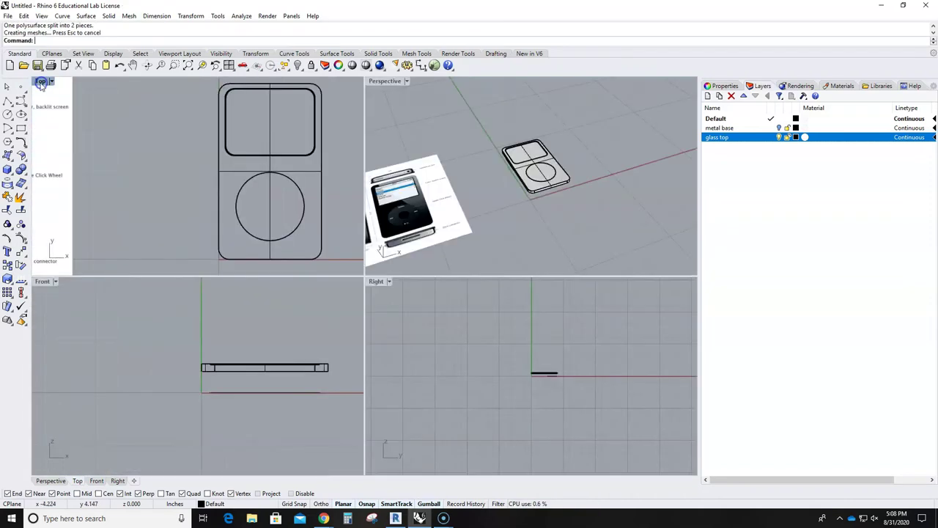
pyautogui.doubleClick(385, 83)
pyautogui.scroll(5, 367, 266)
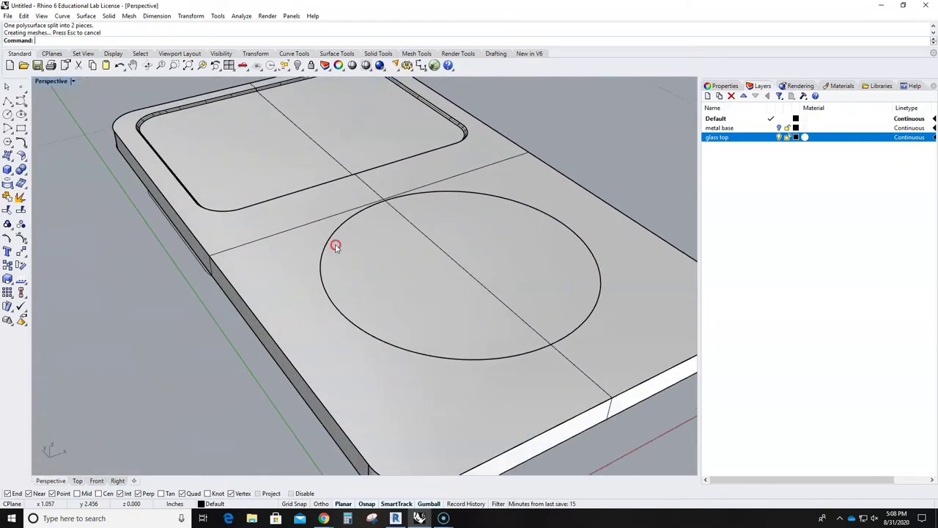
pyautogui.scroll(-6, 345, 245)
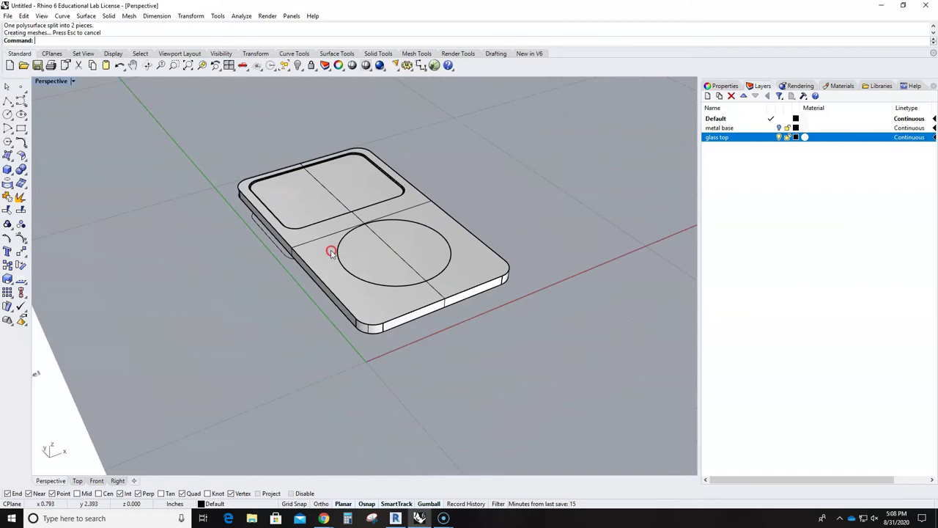
pyautogui.scroll(2, 115, 350)
pyautogui.scroll(1, 115, 351)
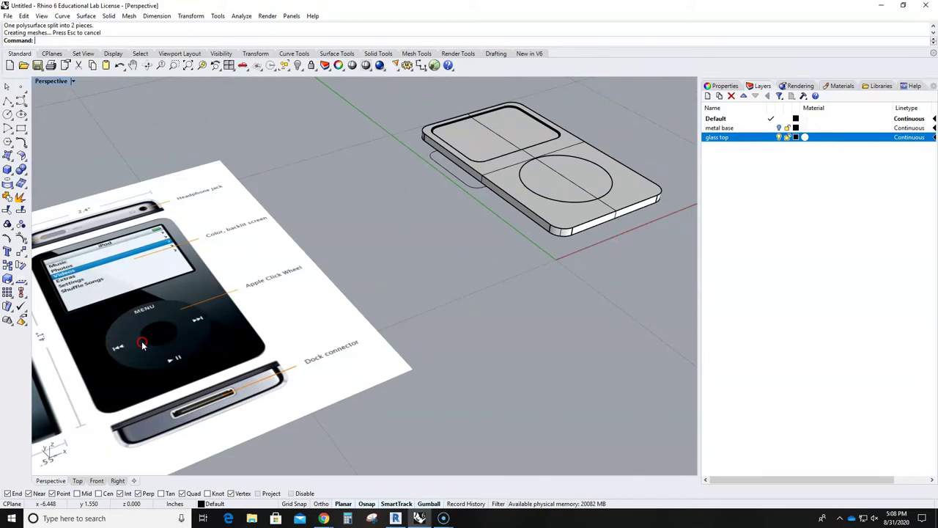
# Scale the click wheel circle curve down about its centre to the centre button's size in the Top view
pyautogui.click(529, 164)
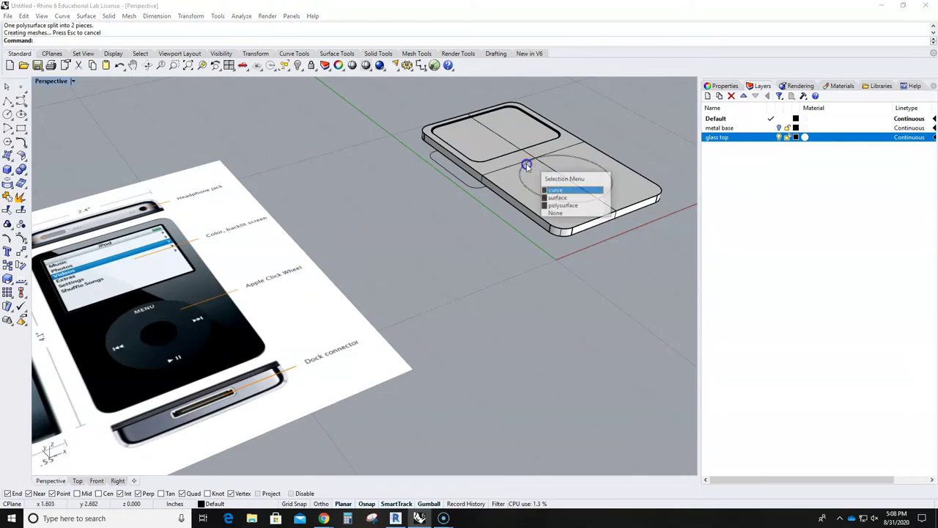
pyautogui.click(562, 191)
pyautogui.doubleClick(51, 82)
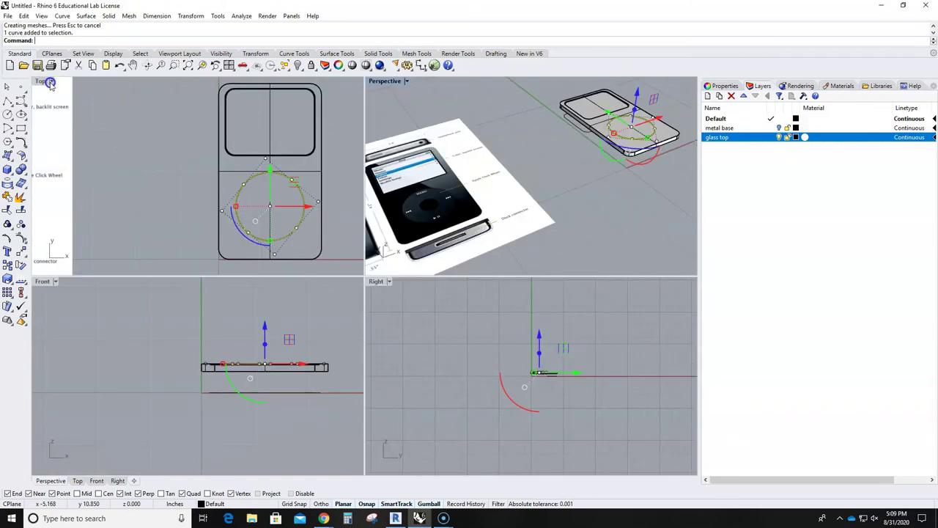
pyautogui.doubleClick(41, 81)
pyautogui.scroll(2, 543, 346)
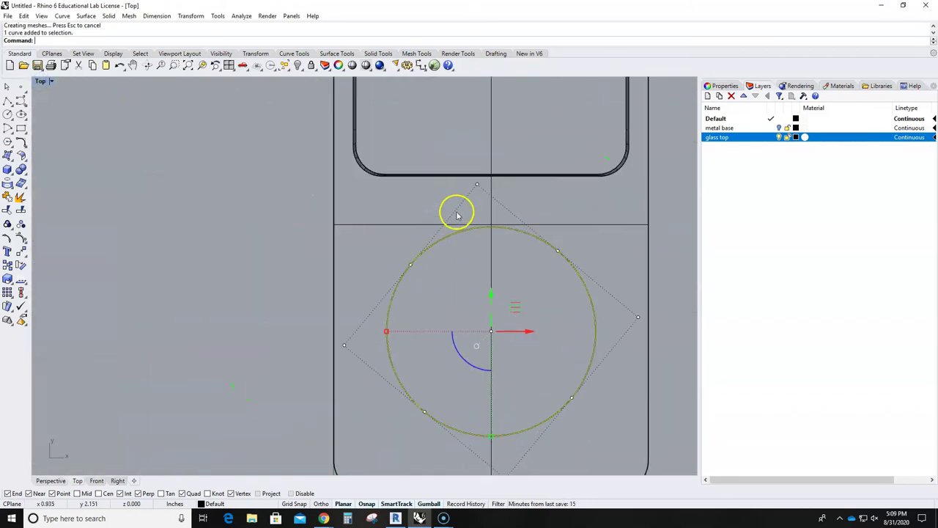
pyautogui.moveTo(388, 334); pyautogui.dragTo(469, 338)
pyautogui.click(669, 338)
# Split the round click wheel surface with the small centre circle
pyautogui.scroll(-2, 665, 341)
pyautogui.scroll(-2, 665, 338)
pyautogui.moveTo(638, 370); pyautogui.dragTo(586, 332, button='right')
pyautogui.scroll(4, 511, 310)
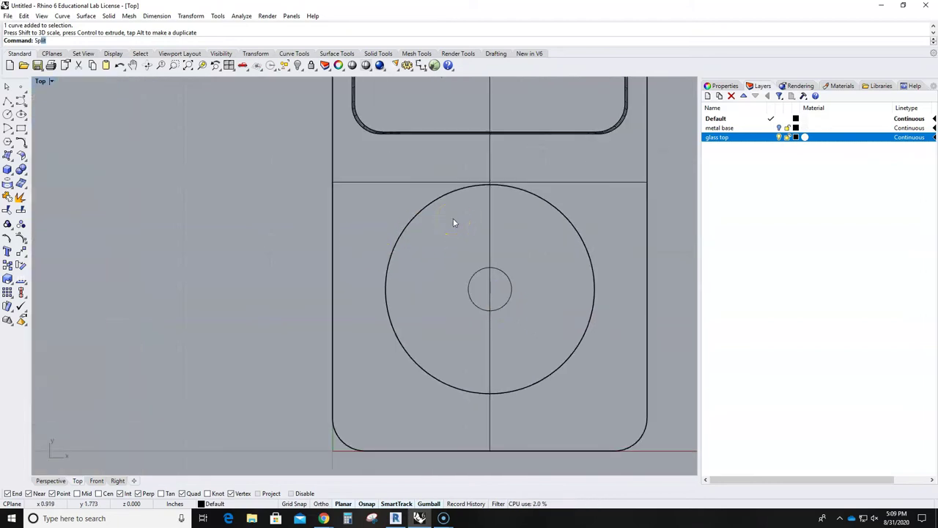
pyautogui.press('Return')
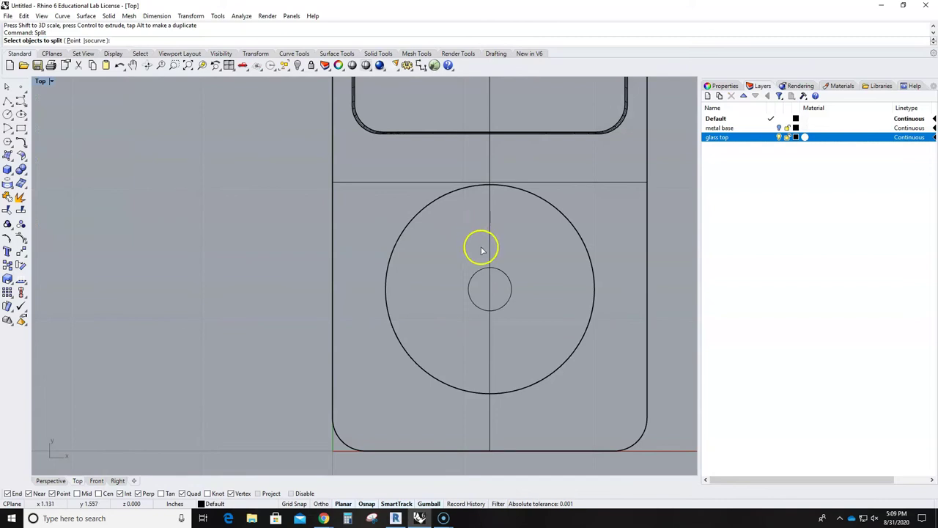
pyautogui.click(490, 290)
pyautogui.press('Return')
pyautogui.click(502, 273)
pyautogui.press('Return')
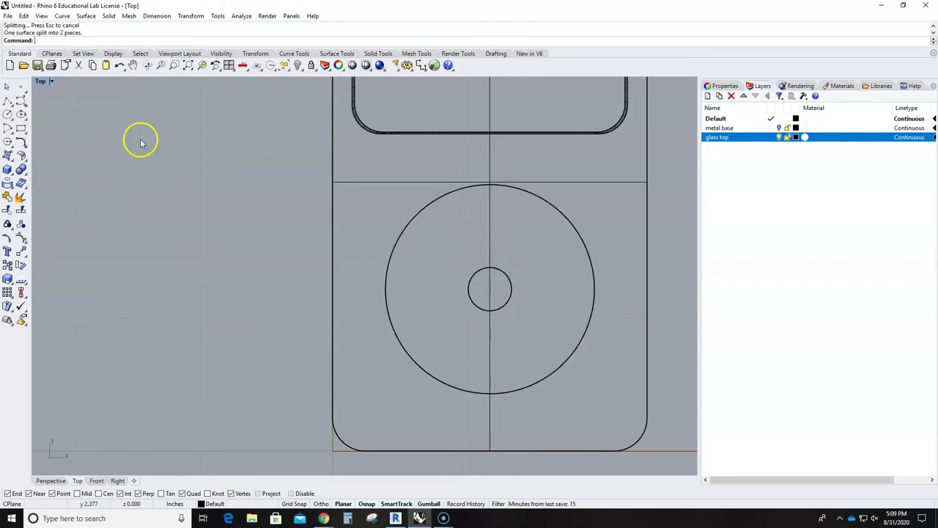
# Delete the ring-shaped wheel surface around the centre button in the maximized Perspective view
pyautogui.doubleClick(41, 81)
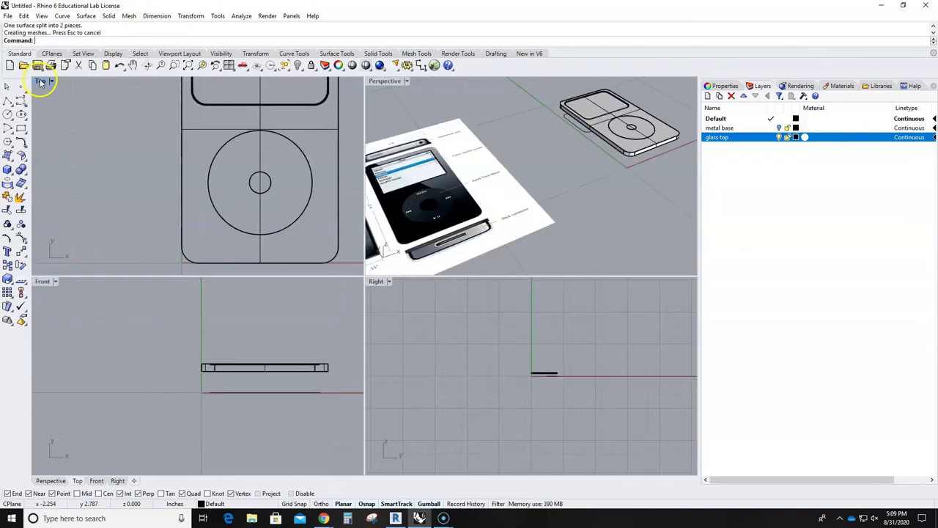
pyautogui.doubleClick(385, 81)
pyautogui.scroll(5, 557, 195)
pyautogui.click(565, 195)
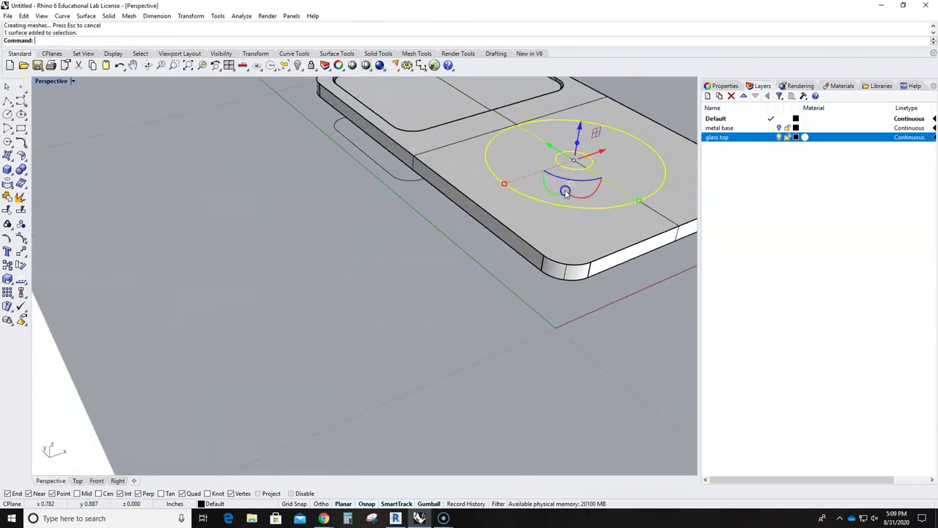
pyautogui.press('Delete')
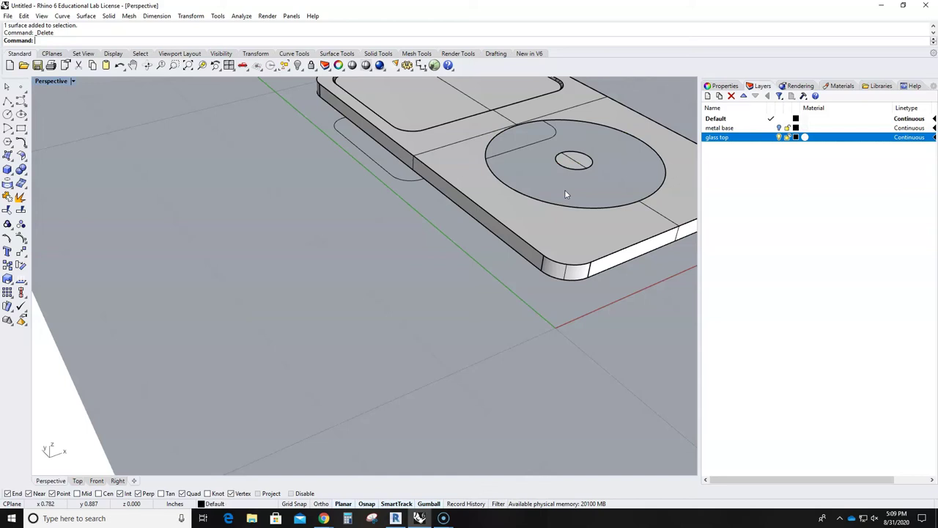
# Lower the centre button disc slightly below the glass surface and delete the leftover small circle curve above it
pyautogui.click(571, 151)
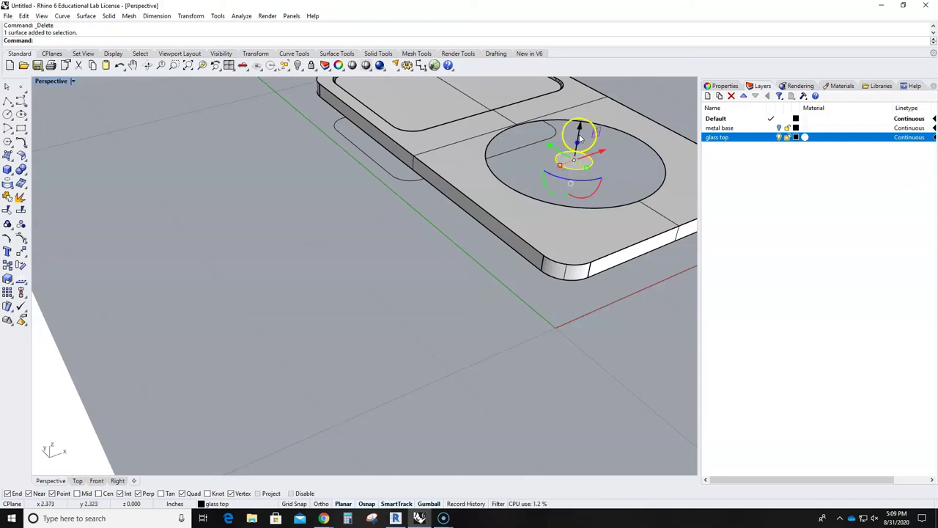
pyautogui.moveTo(577, 141); pyautogui.dragTo(583, 140)
pyautogui.click(434, 337)
pyautogui.moveTo(434, 338); pyautogui.dragTo(448, 322, button='right')
pyautogui.scroll(3, 587, 191)
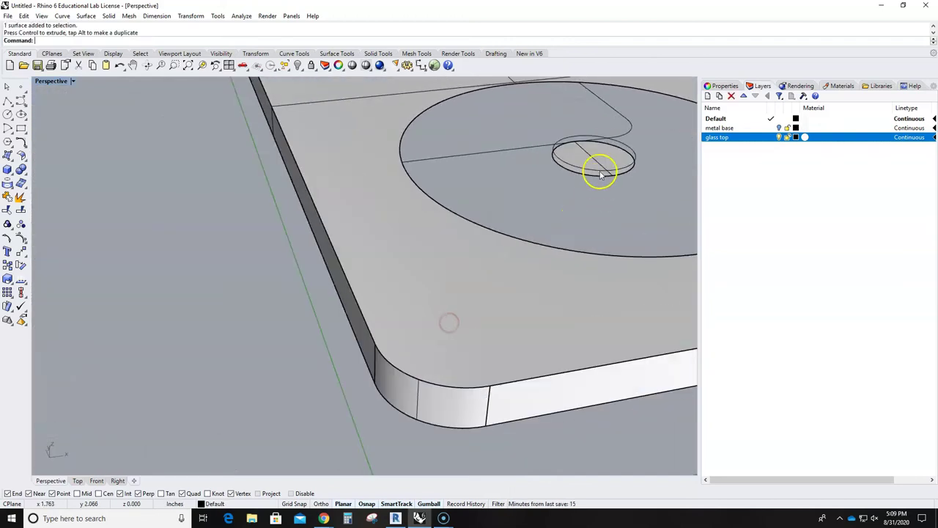
pyautogui.click(619, 139)
pyautogui.press('Delete')
# Loft a Normal-style surface, without simplifying, between the centre button's edge and the click wheel opening's edge
pyautogui.moveTo(620, 162); pyautogui.dragTo(577, 211, button='right')
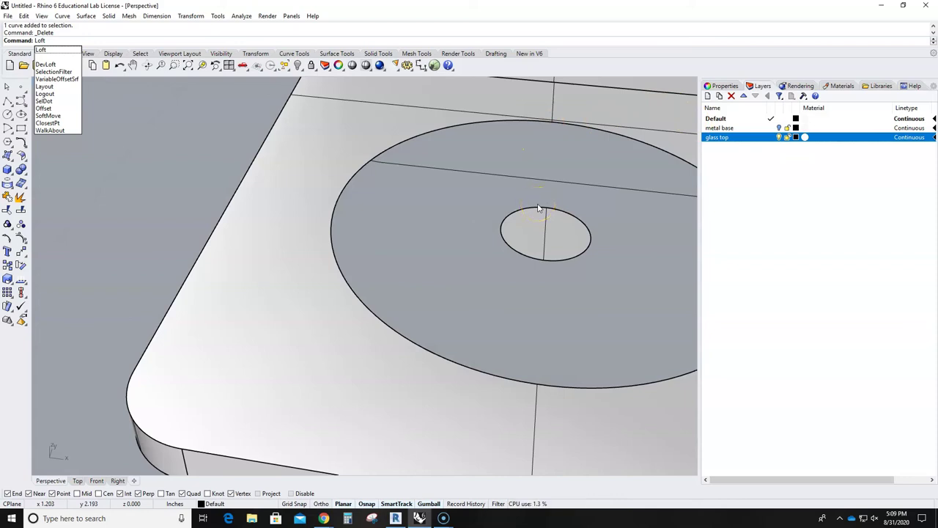
pyautogui.press('Return')
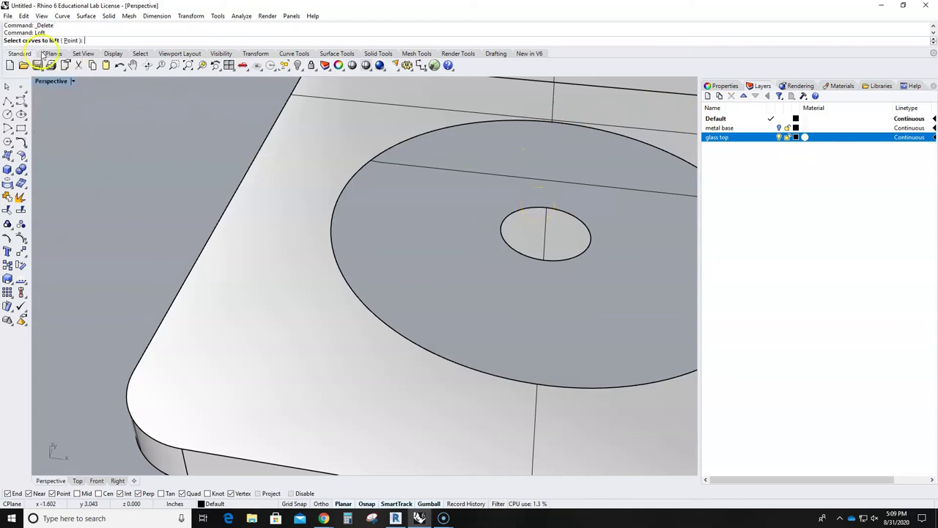
pyautogui.click(504, 229)
pyautogui.click(353, 175)
pyautogui.press('Return')
pyautogui.scroll(-10, 414, 224)
pyautogui.press('Return')
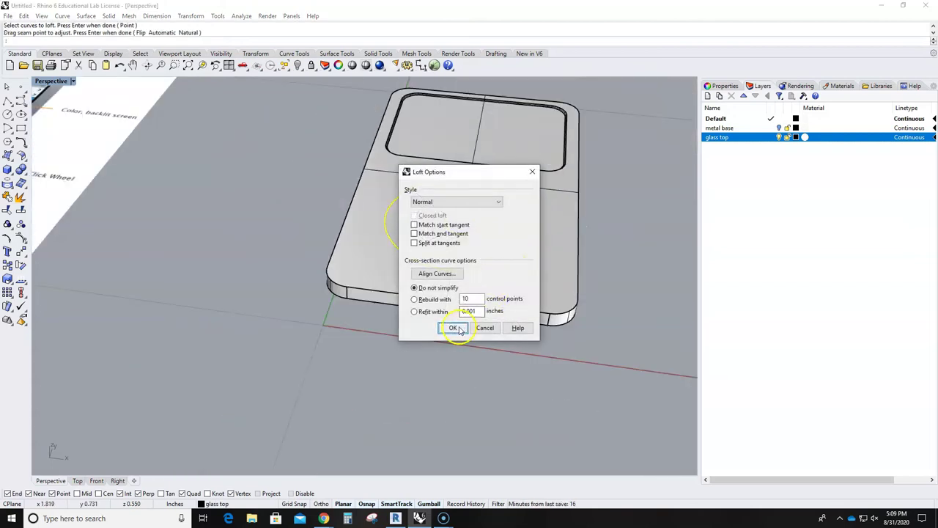
pyautogui.click(452, 328)
# Inspect the dished click wheel from several angles and turn the metal base layer back on
pyautogui.moveTo(496, 335); pyautogui.dragTo(438, 299, button='right')
pyautogui.scroll(5, 400, 186)
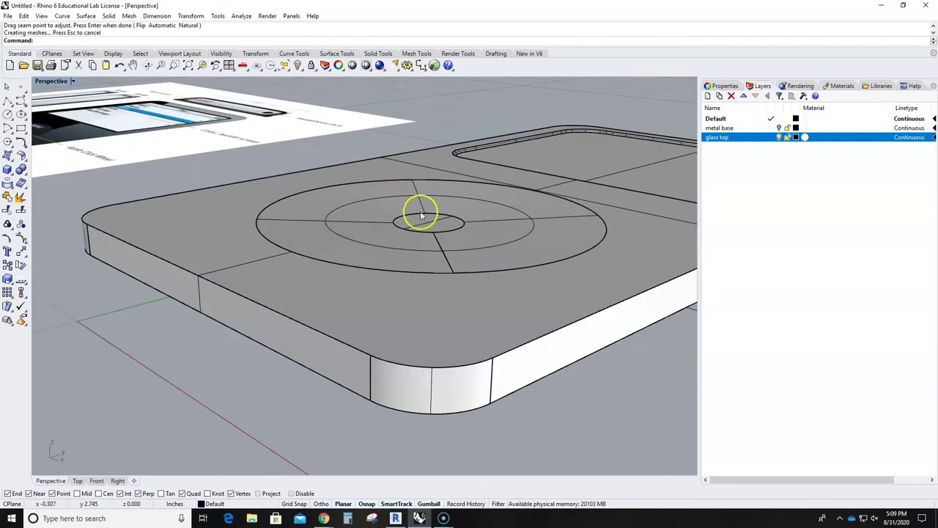
pyautogui.moveTo(427, 220); pyautogui.dragTo(525, 300, button='right')
pyautogui.scroll(-3, 483, 213)
pyautogui.scroll(-2, 539, 256)
pyautogui.moveTo(539, 257); pyautogui.dragTo(485, 310, button='right')
pyautogui.click(779, 129)
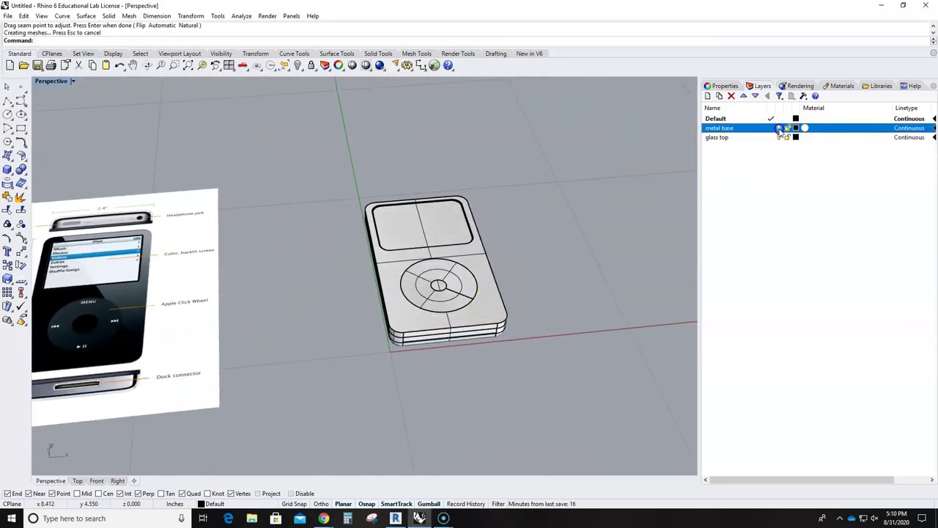
# Review the assembled iPod body beside the reference picture and set the Perspective view to Rendered display mode
pyautogui.moveTo(631, 318); pyautogui.dragTo(524, 356, button='right')
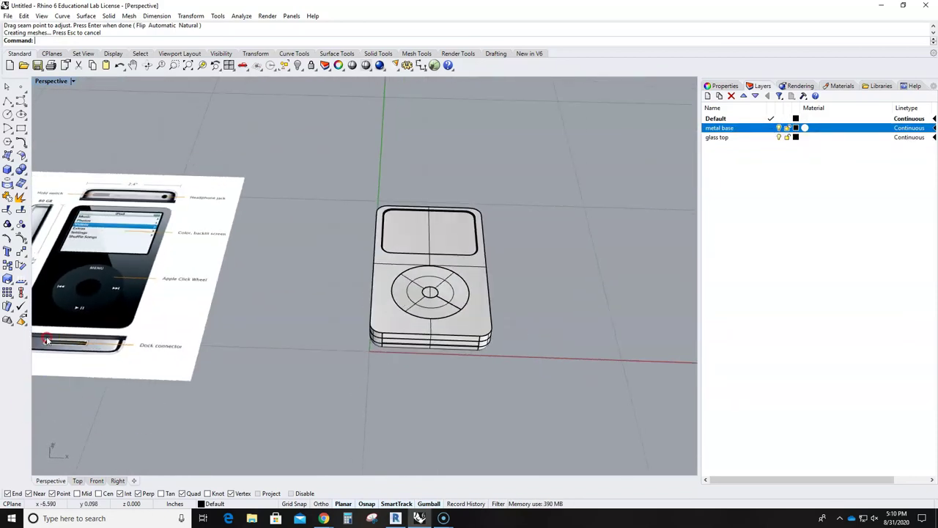
pyautogui.scroll(5, 448, 346)
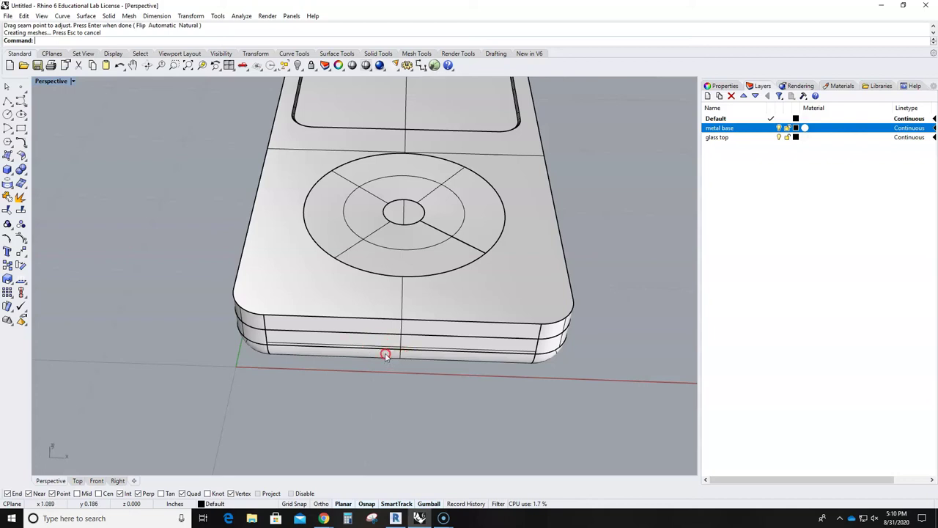
pyautogui.scroll(-5, 386, 354)
pyautogui.moveTo(303, 276); pyautogui.dragTo(270, 264, button='right')
pyautogui.click(72, 81)
pyautogui.click(65, 128)
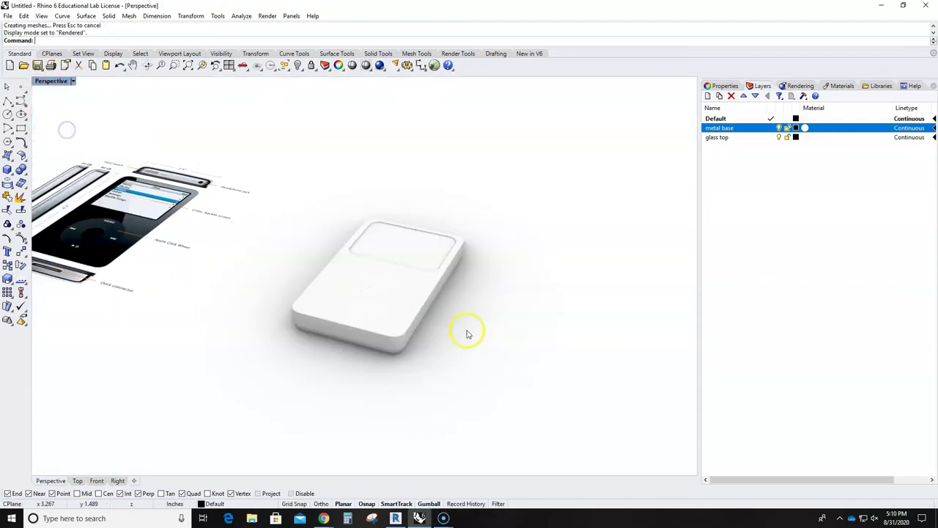
pyautogui.moveTo(478, 324); pyautogui.dragTo(464, 330, button='right')
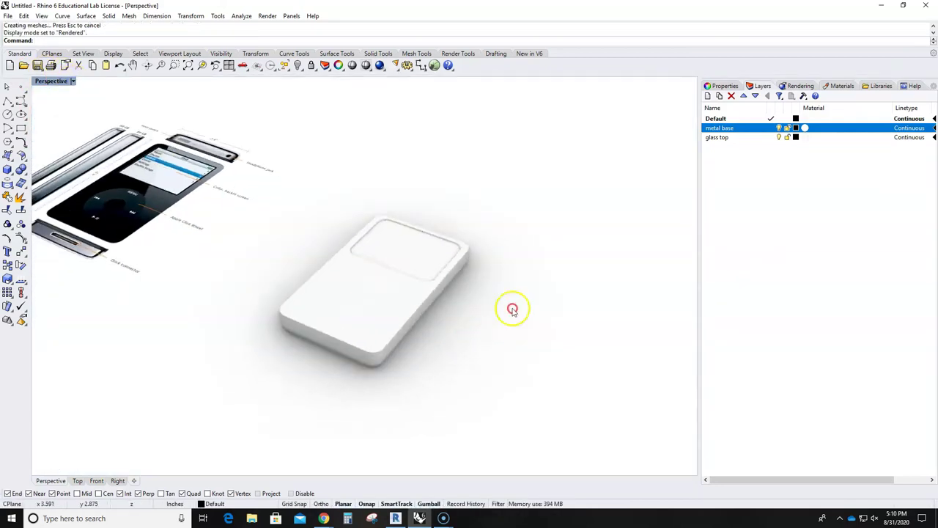
# Assign a new Metal material in the Stainless steel colour to the metal base layer
pyautogui.click(806, 128)
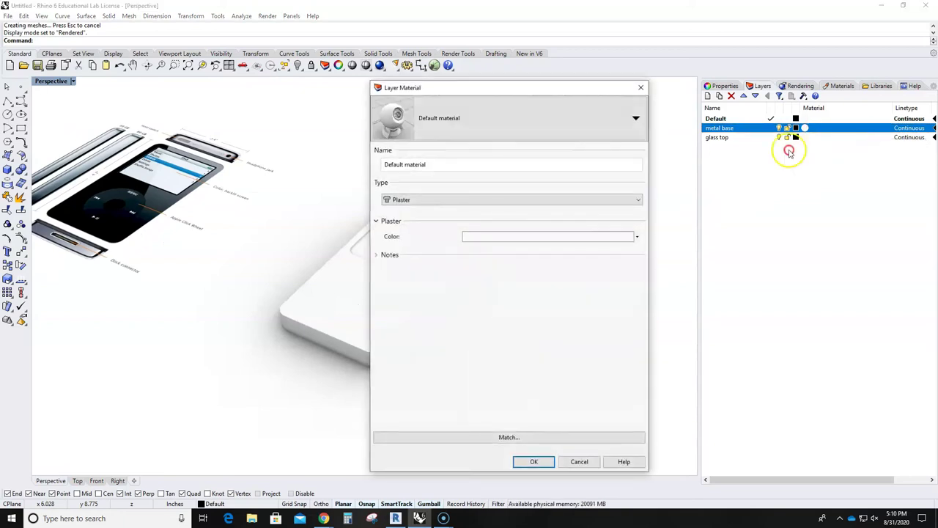
pyautogui.click(461, 130)
pyautogui.click(379, 150)
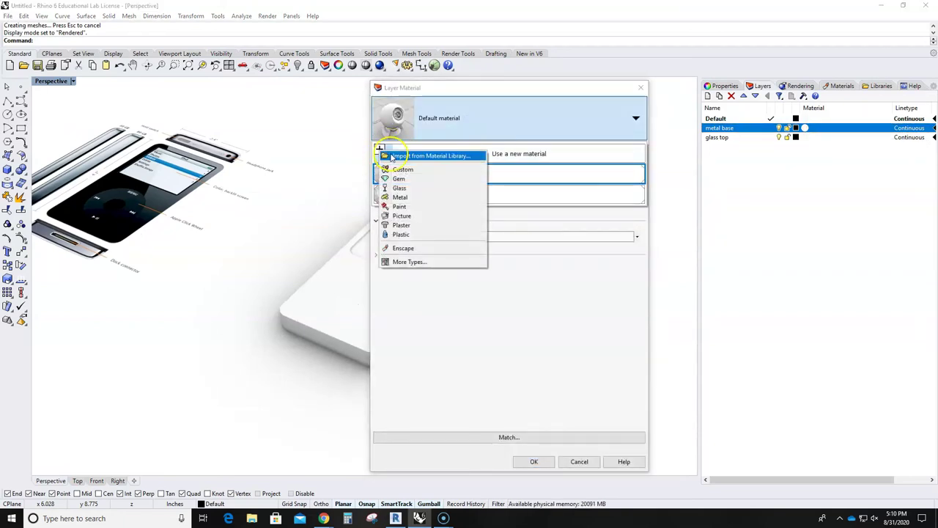
pyautogui.click(403, 200)
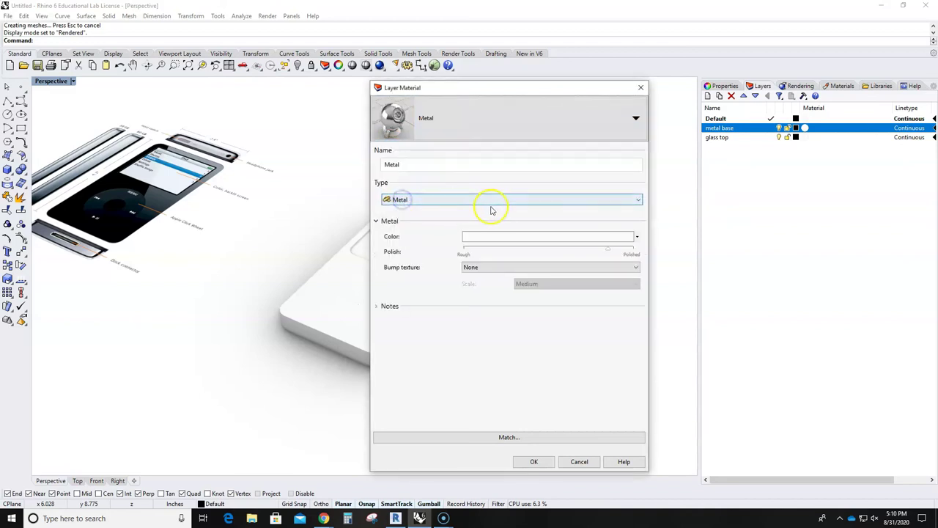
pyautogui.click(560, 236)
pyautogui.click(384, 228)
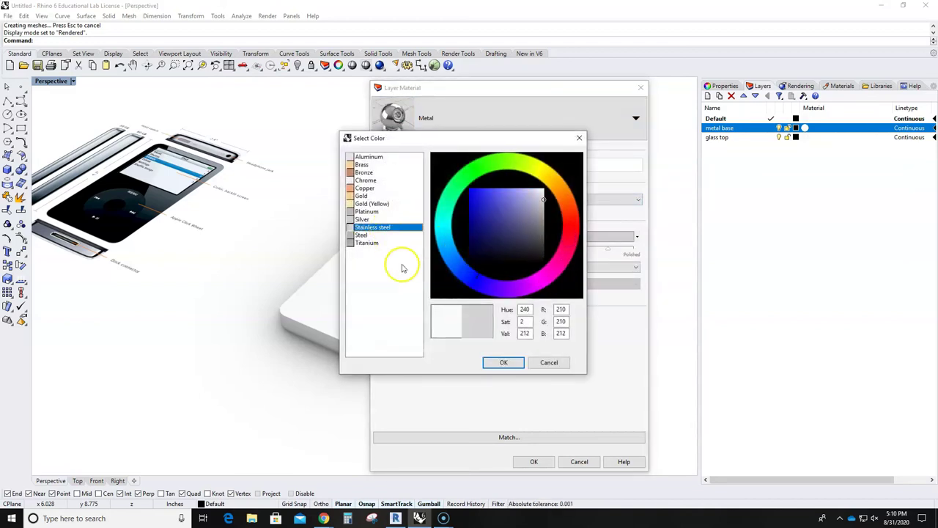
pyautogui.click(501, 362)
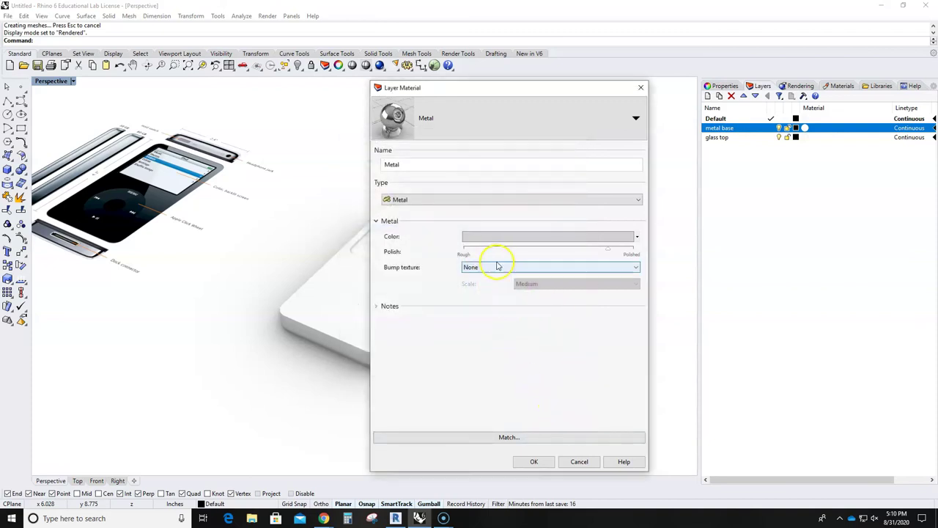
pyautogui.click(533, 462)
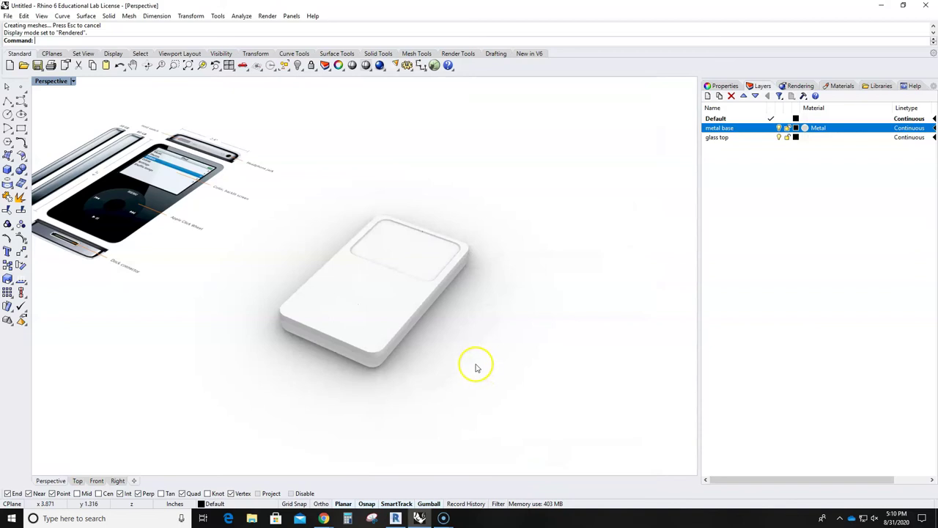
# Assign a new Glass material in Dark Gray to the glass top layer
pyautogui.moveTo(476, 365); pyautogui.dragTo(432, 329, button='right')
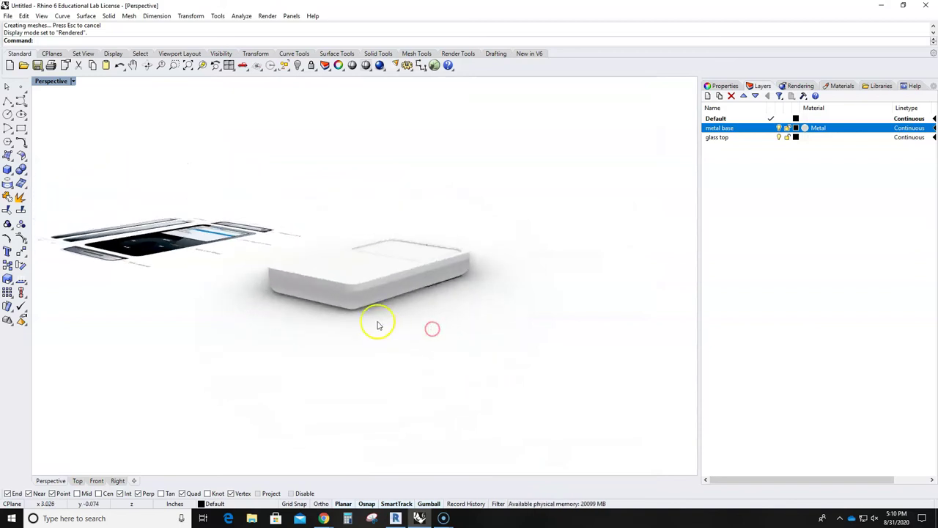
pyautogui.scroll(5, 360, 313)
pyautogui.scroll(3, 335, 289)
pyautogui.scroll(-3, 335, 289)
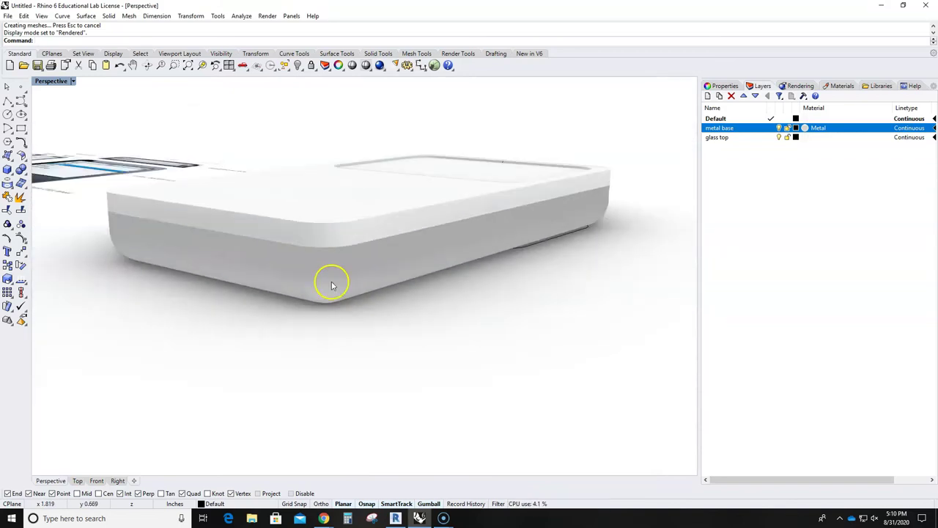
pyautogui.click(835, 138)
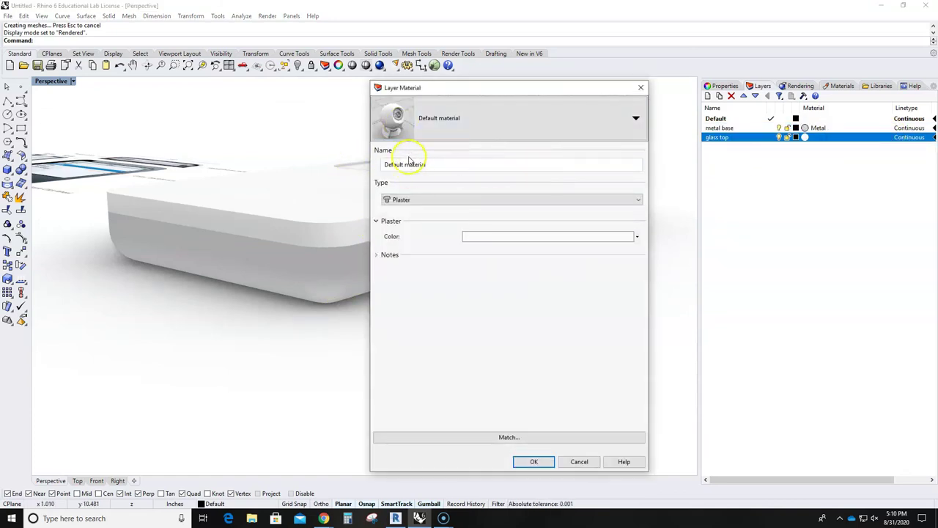
pyautogui.click(462, 126)
pyautogui.click(379, 149)
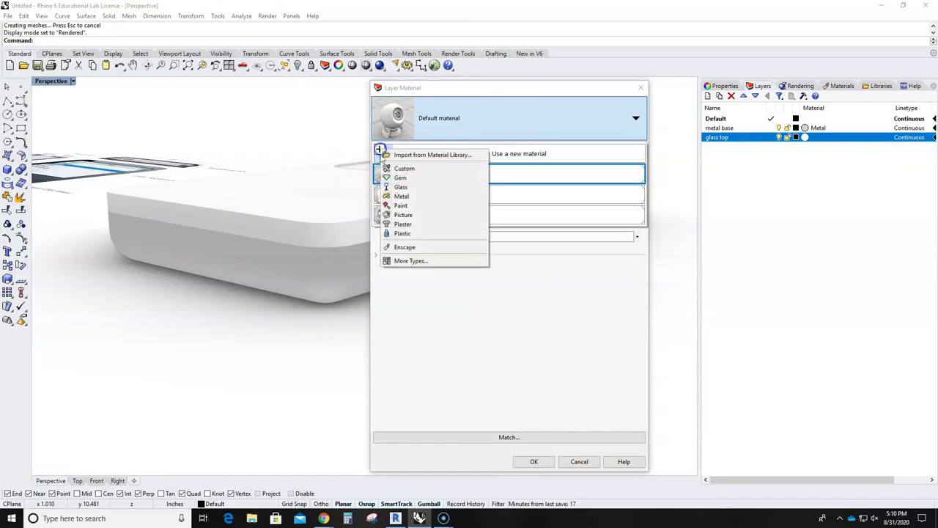
pyautogui.click(415, 187)
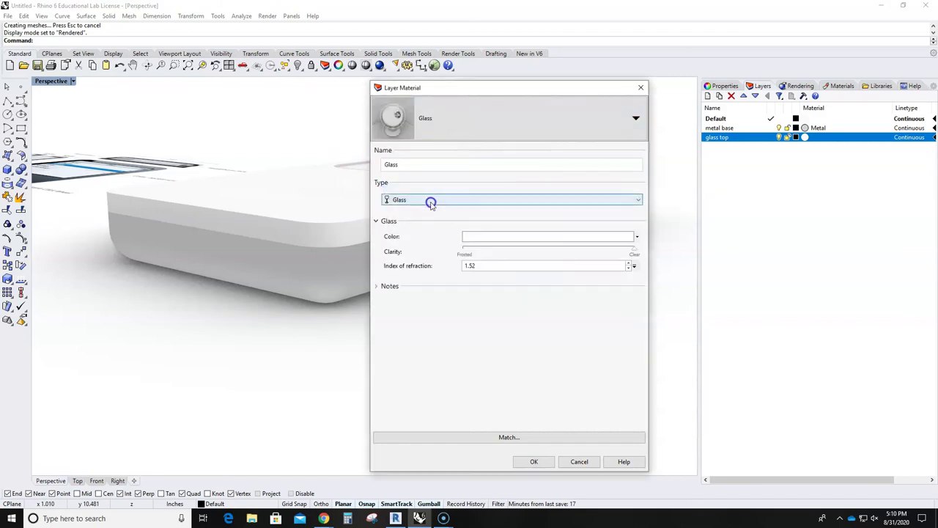
pyautogui.click(530, 236)
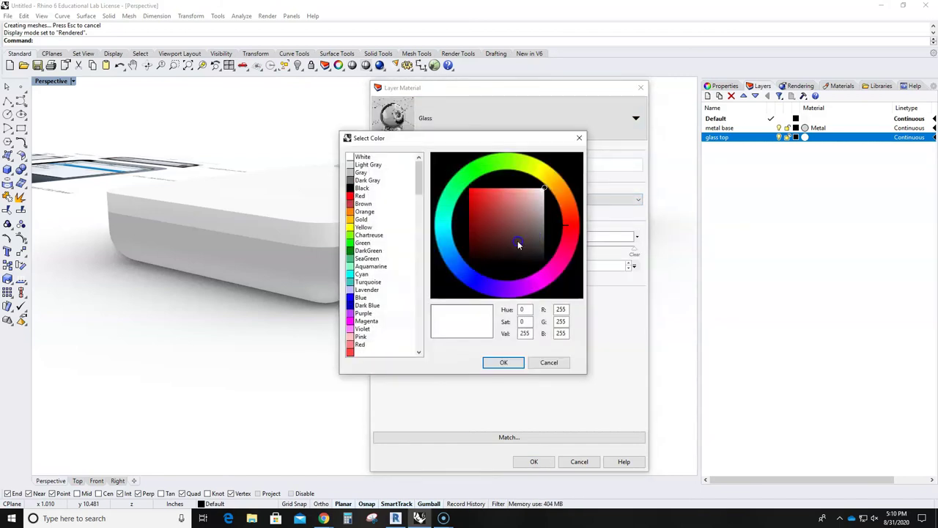
pyautogui.click(354, 173)
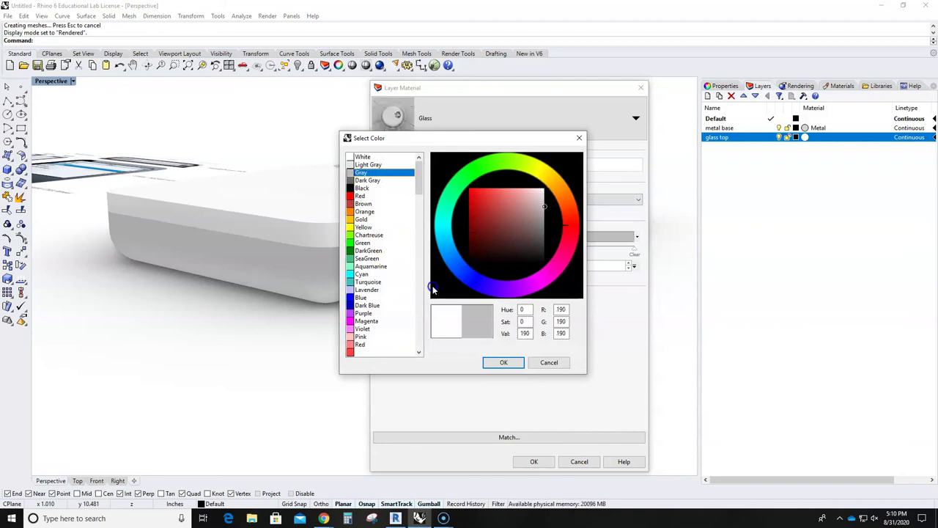
pyautogui.click(355, 180)
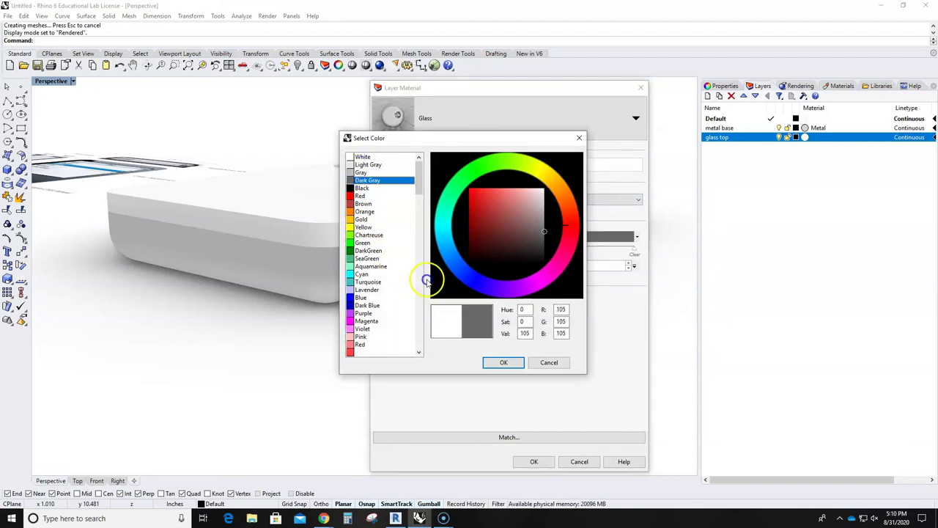
pyautogui.click(498, 363)
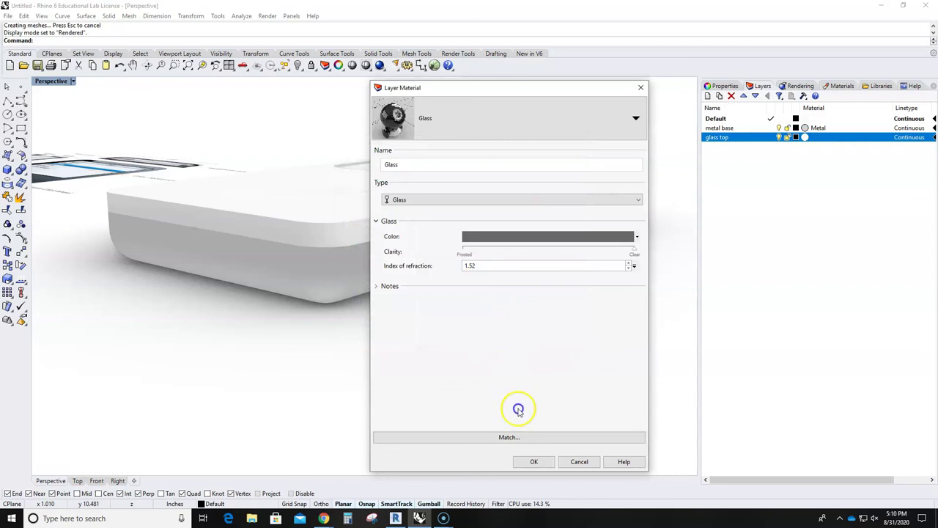
pyautogui.click(537, 461)
# Examine the rendered iPod model and compare its screen area and click wheel with the reference picture
pyautogui.moveTo(435, 340); pyautogui.dragTo(501, 377, button='right')
pyautogui.scroll(2, 491, 389)
pyautogui.scroll(-4, 509, 377)
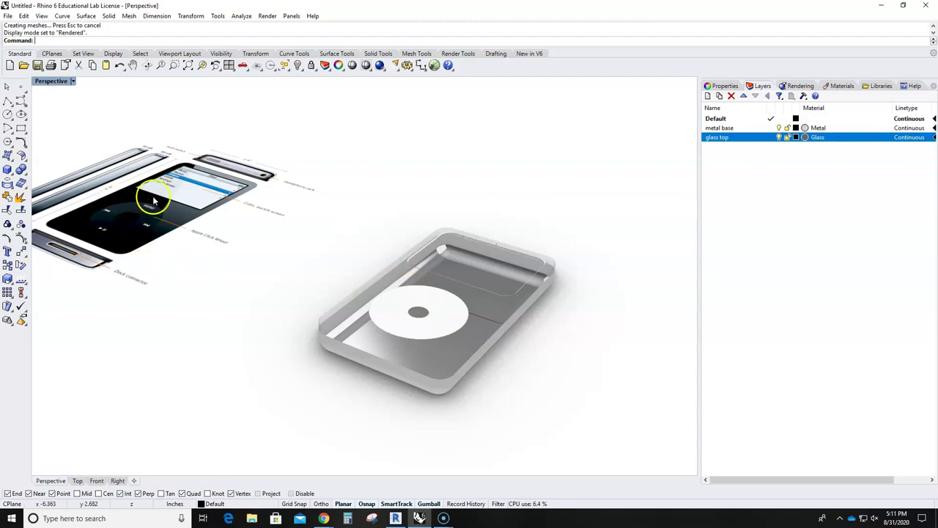
pyautogui.moveTo(147, 227); pyautogui.dragTo(498, 304, button='right')
pyautogui.scroll(5, 456, 304)
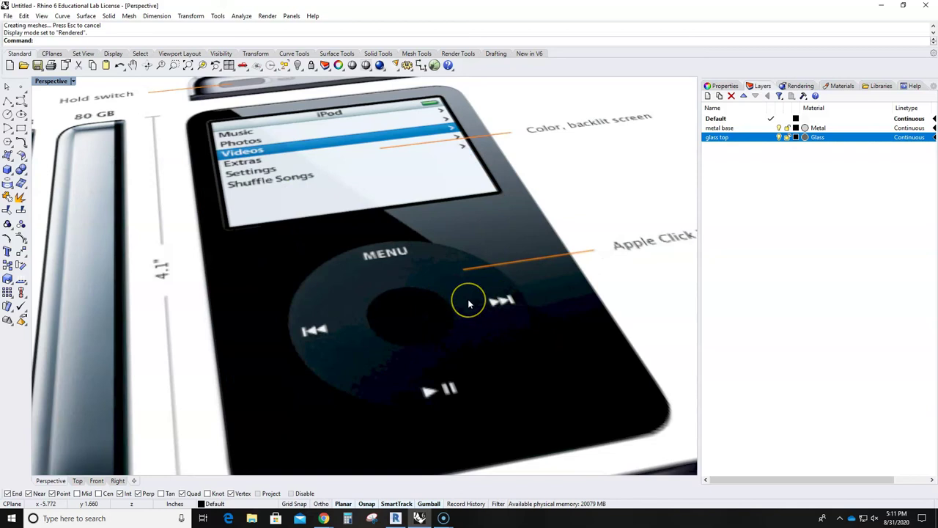
pyautogui.scroll(-5, 467, 299)
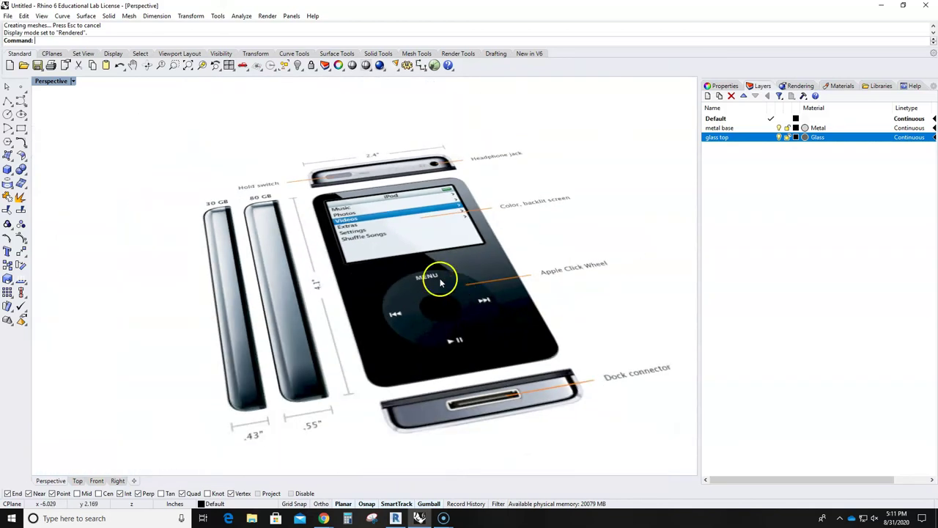
pyautogui.keyDown('shift'); pyautogui.moveTo(439, 280); pyautogui.dragTo(431, 323, button='right'); pyautogui.keyUp('shift')
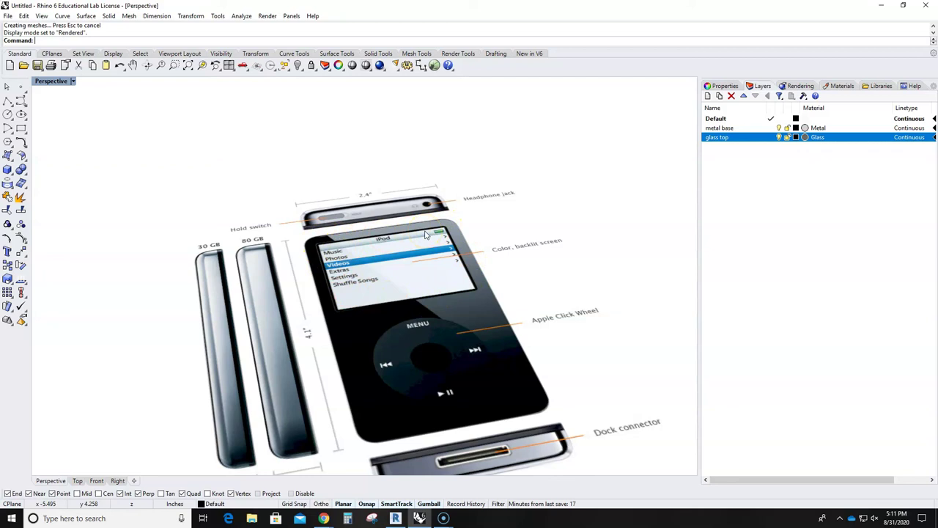
pyautogui.scroll(-3, 426, 234)
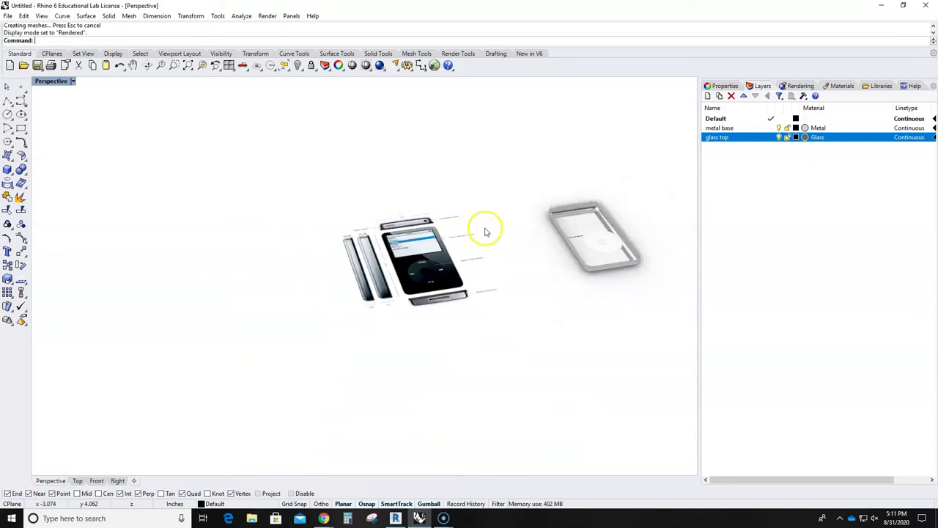
pyautogui.scroll(2, 590, 220)
pyautogui.click(588, 218)
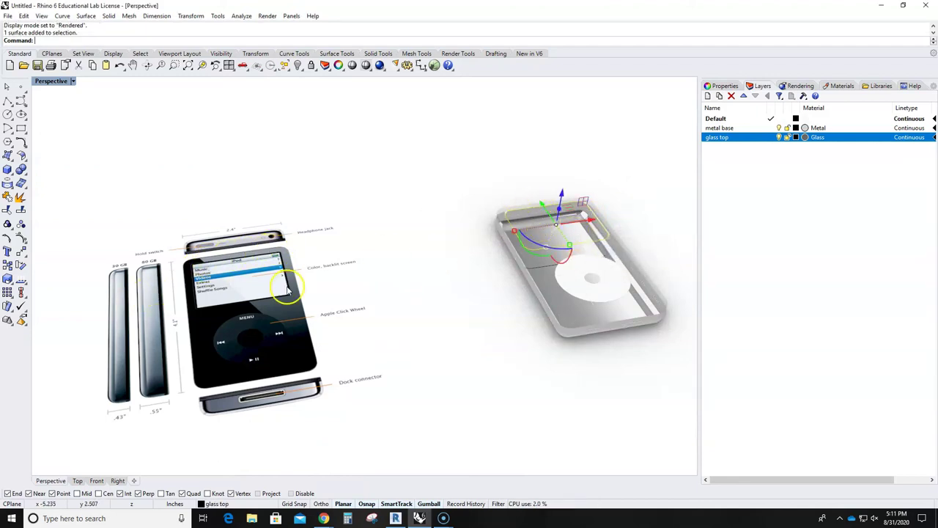
pyautogui.click(421, 282)
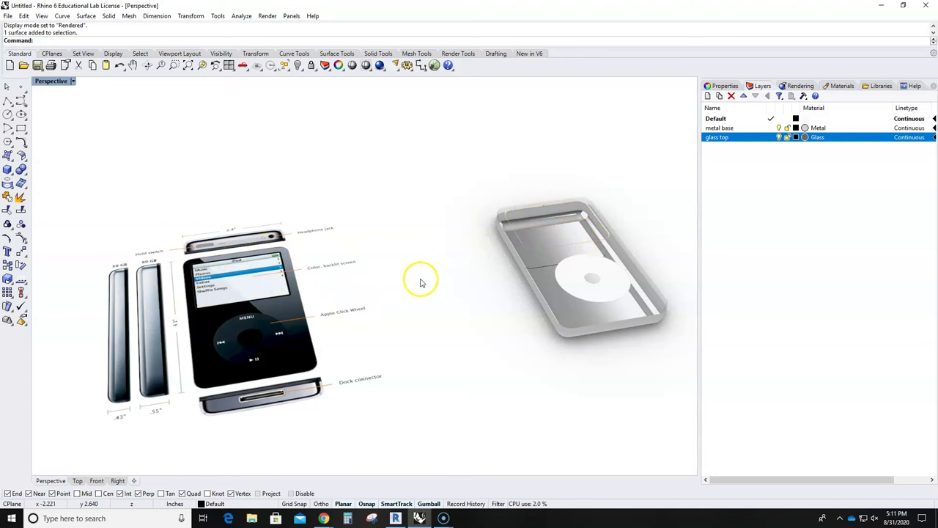